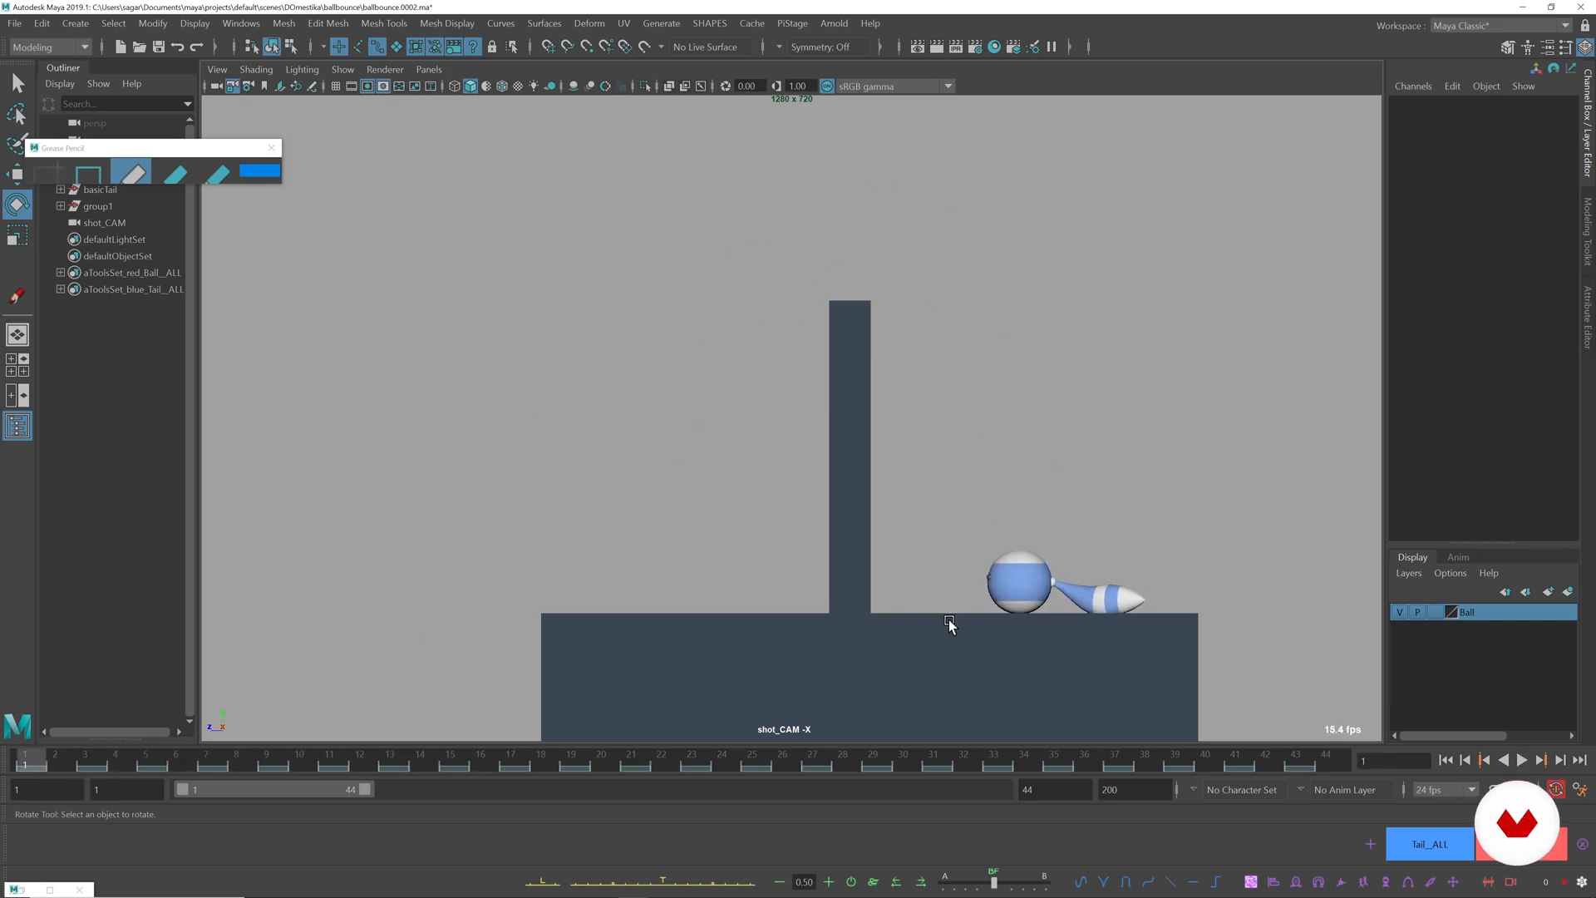
Rotate the base tail control at frame 2 to about -28.6 degrees in Z and compare it with the neighbouring frames.
click(1054, 579)
key(alt+period)
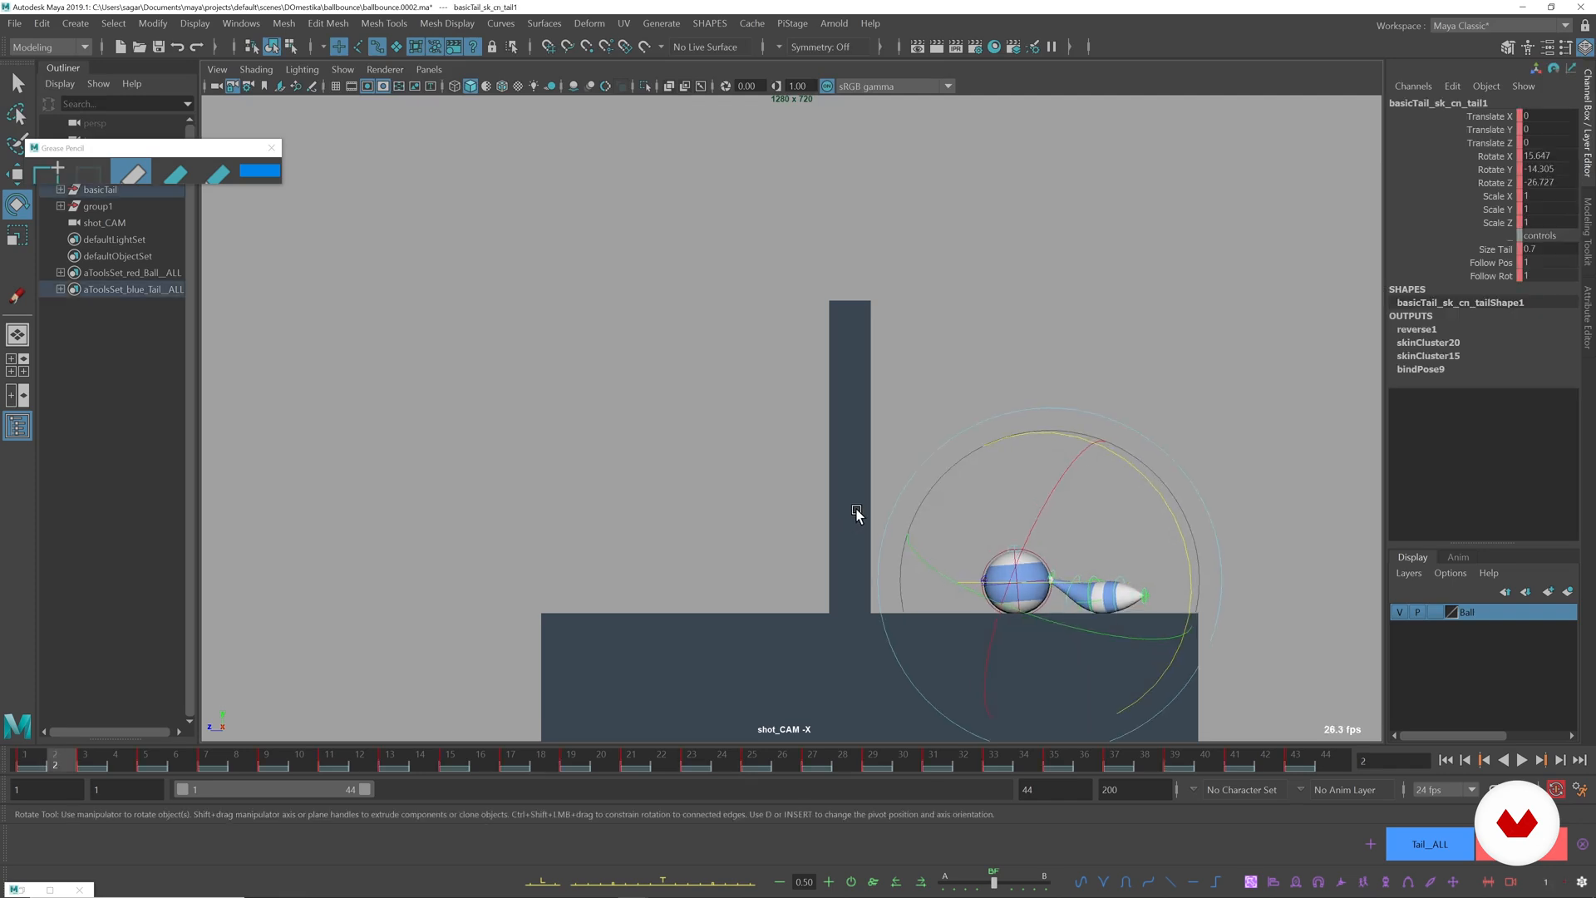
drag(1150, 470, 1157, 485)
key(alt+comma)
key(alt+period)
Rotate the base tail control at frame 4 to adjust the tail against the ground, comparing it with the previous frame.
key(alt+period)
key(alt+comma)
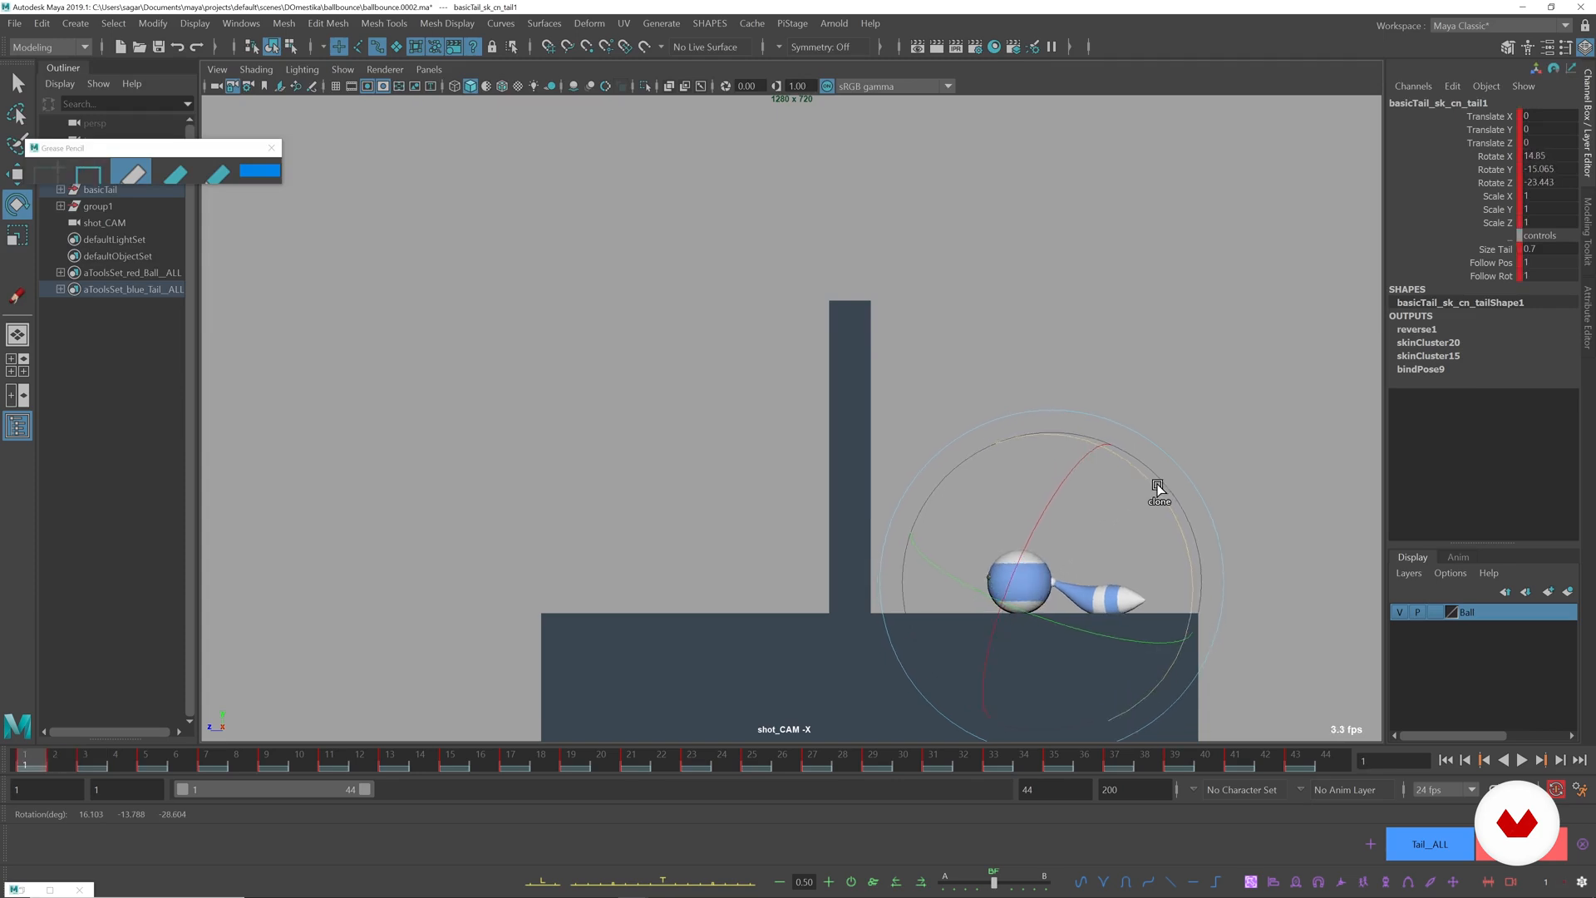
key(w)
key(r)
key(alt+comma)
key(alt+period)
key(alt+period)
key(e)
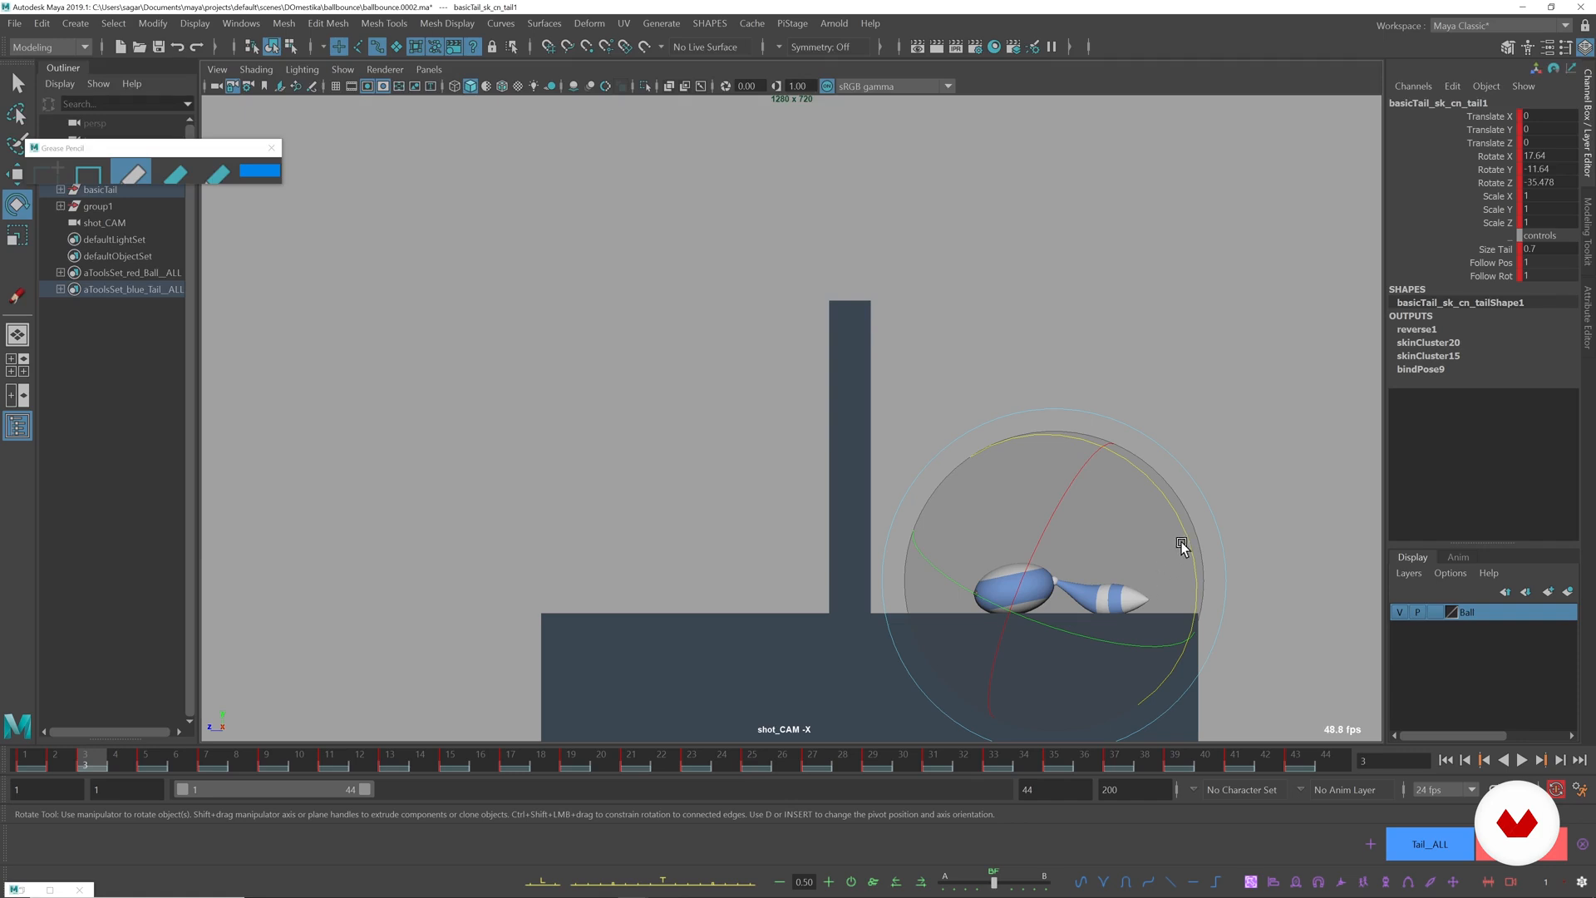
key(alt+period)
drag(1181, 546, 1161, 494)
key(alt+comma)
key(alt+period)
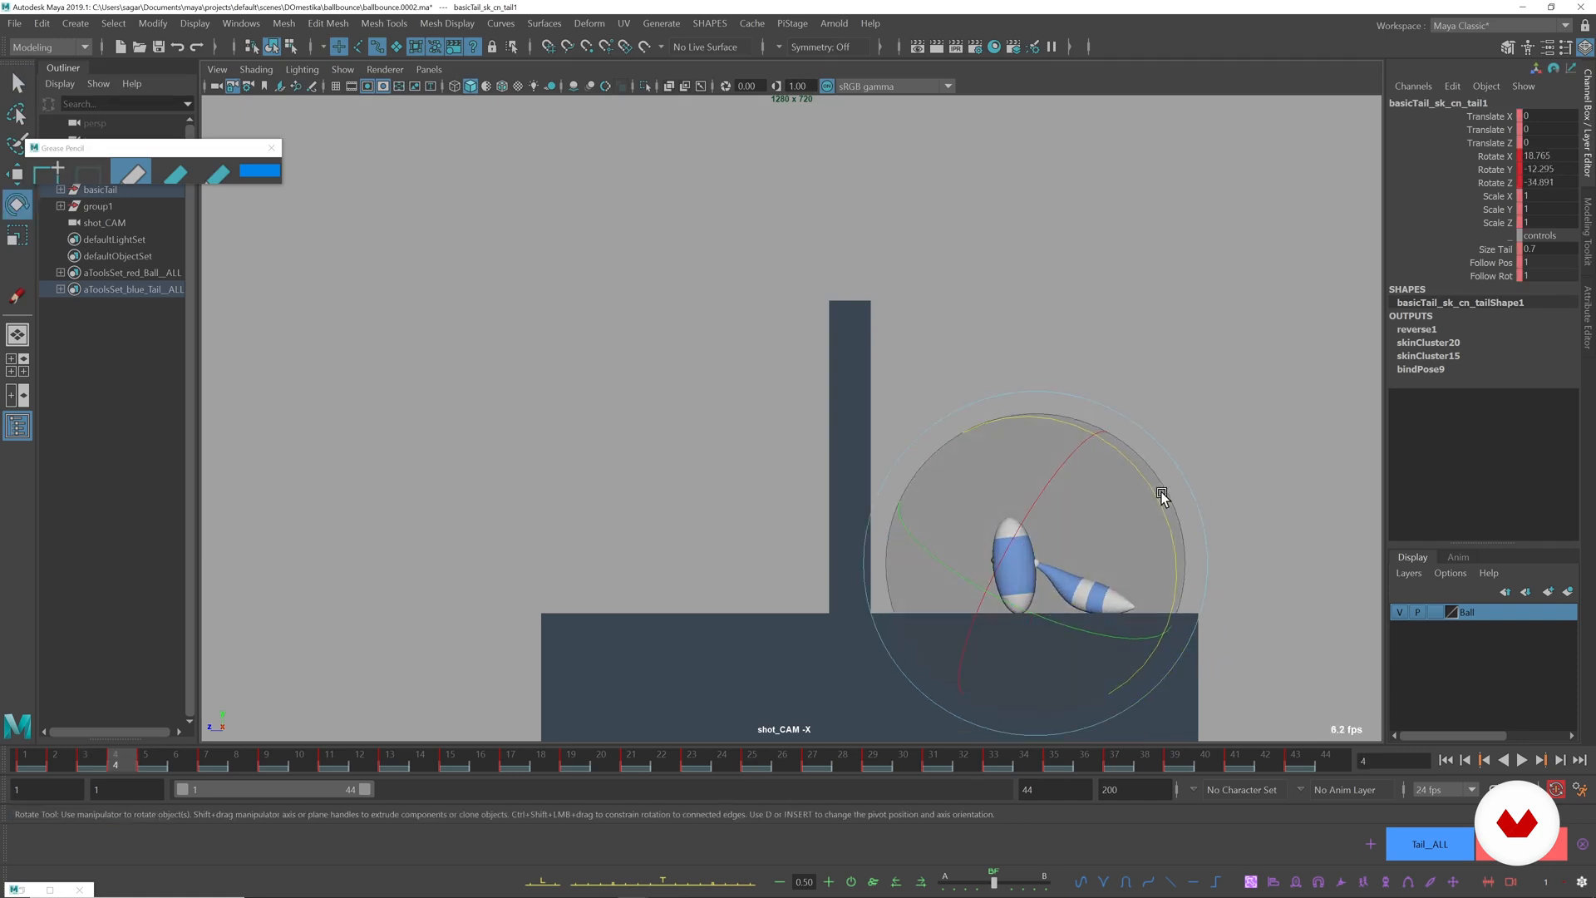
Rotate the fourth tail control at frame 4 to about -0.9 degrees in Z and compare the adjacent frames.
click(1247, 462)
click(1114, 579)
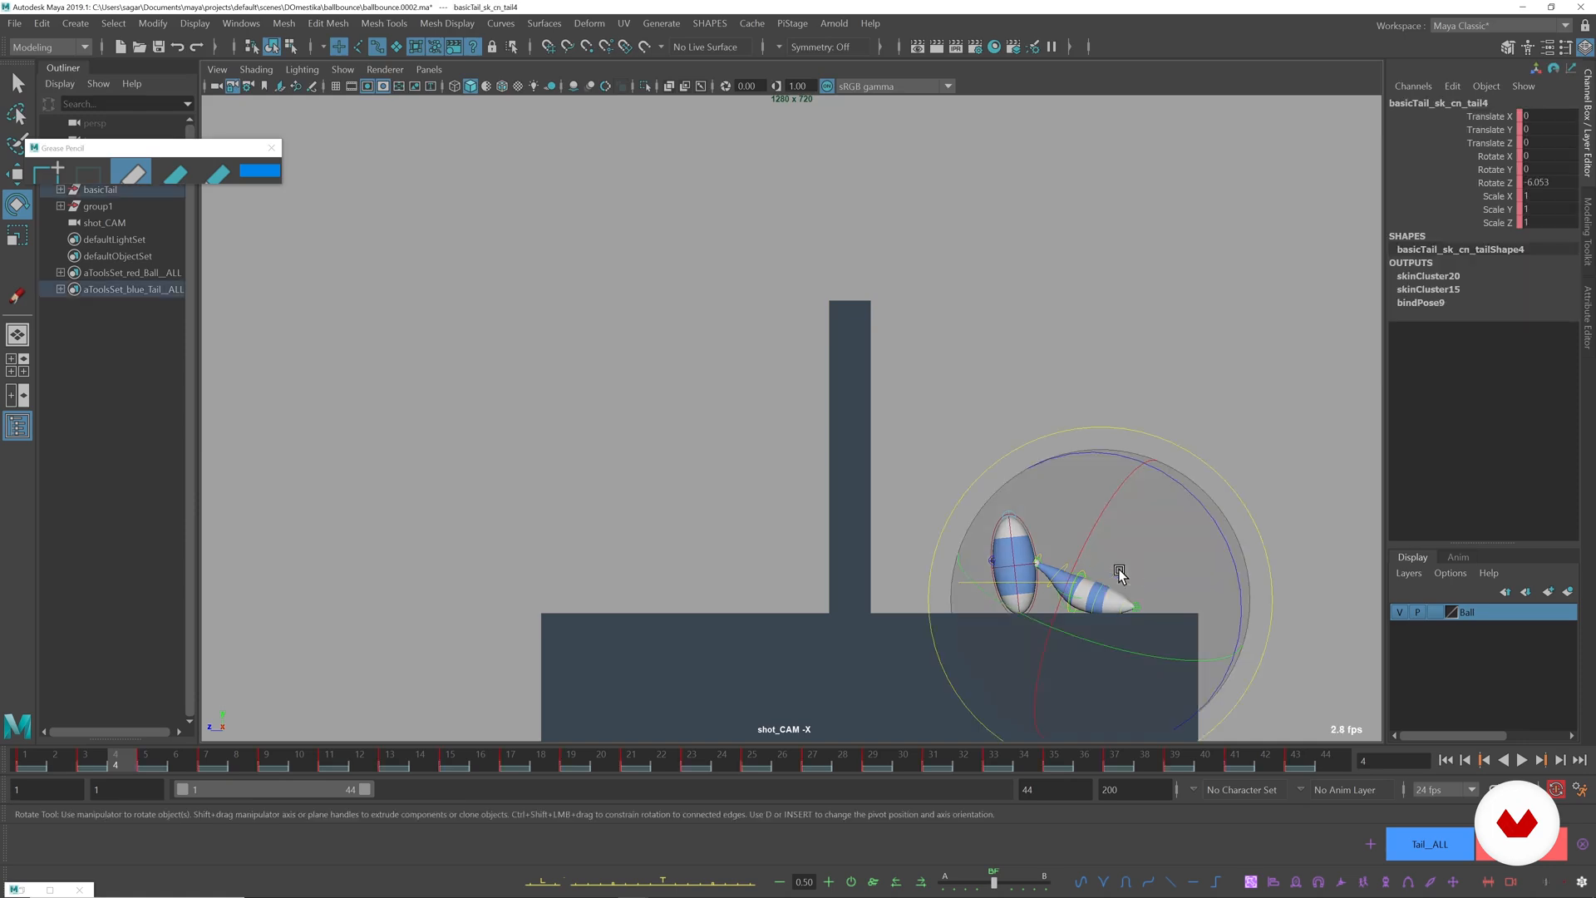
drag(1223, 532, 1223, 519)
key(alt+comma)
key(alt+period)
Rotate the third tail control around frame 6 so the tail hangs further down behind the rising ball, comparing adjacent frames.
key(alt+period)
key(alt+comma)
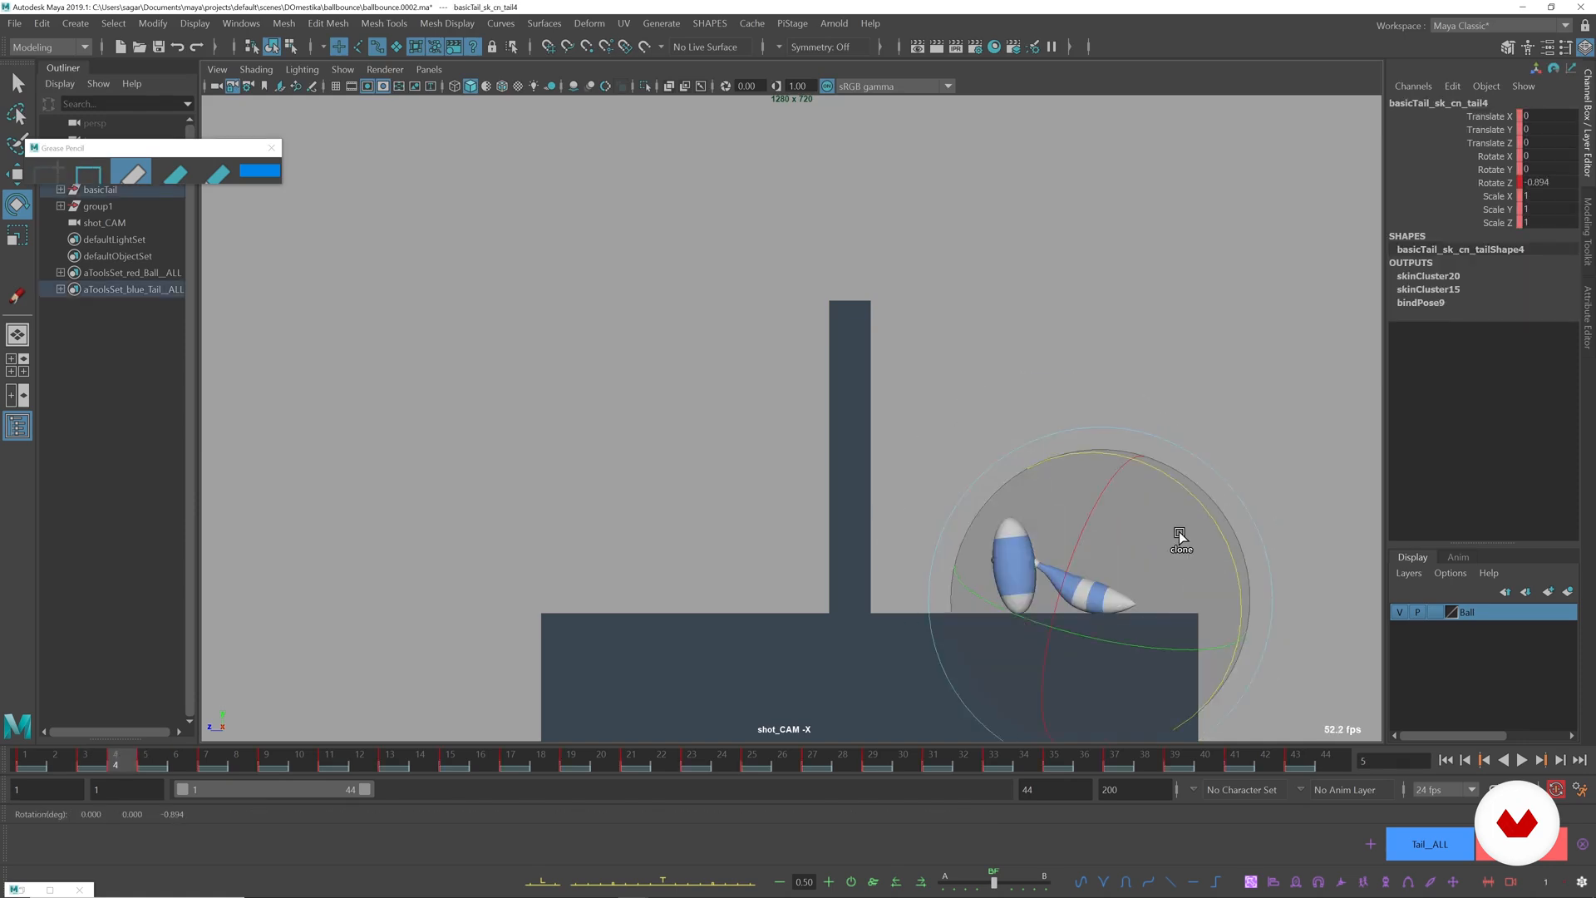
key(alt+period)
key(alt+period)
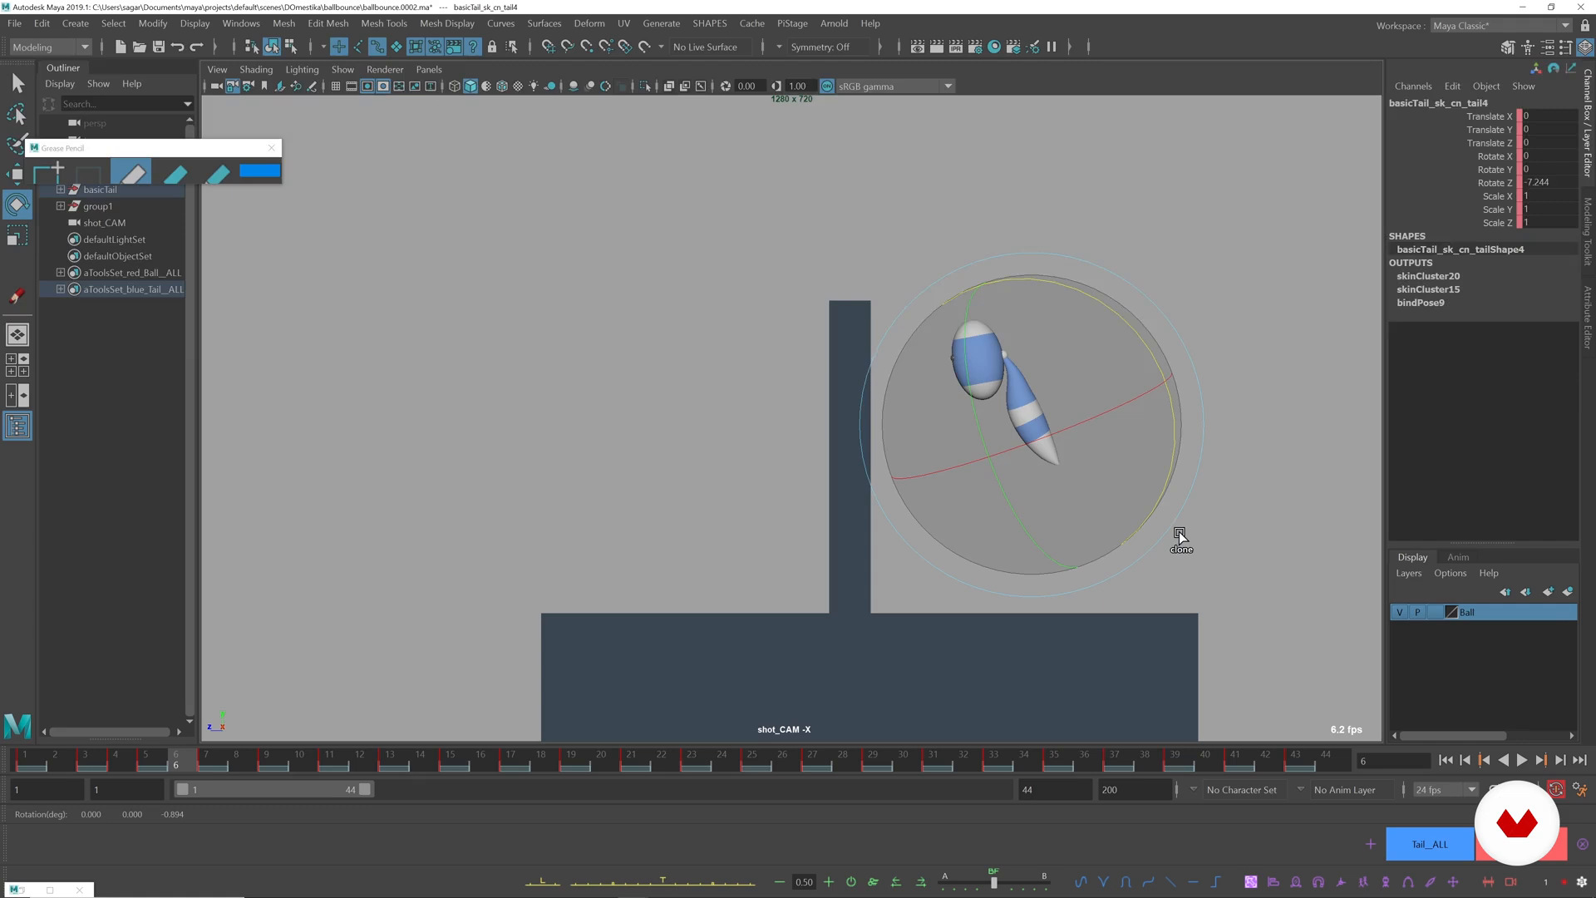
click(1250, 370)
click(1042, 404)
drag(1122, 301, 1130, 327)
key(alt+comma)
key(alt+period)
key(alt+period)
drag(1137, 346, 1136, 346)
key(alt+comma)
key(alt+period)
key(alt+comma)
key(alt+comma)
key(alt+period)
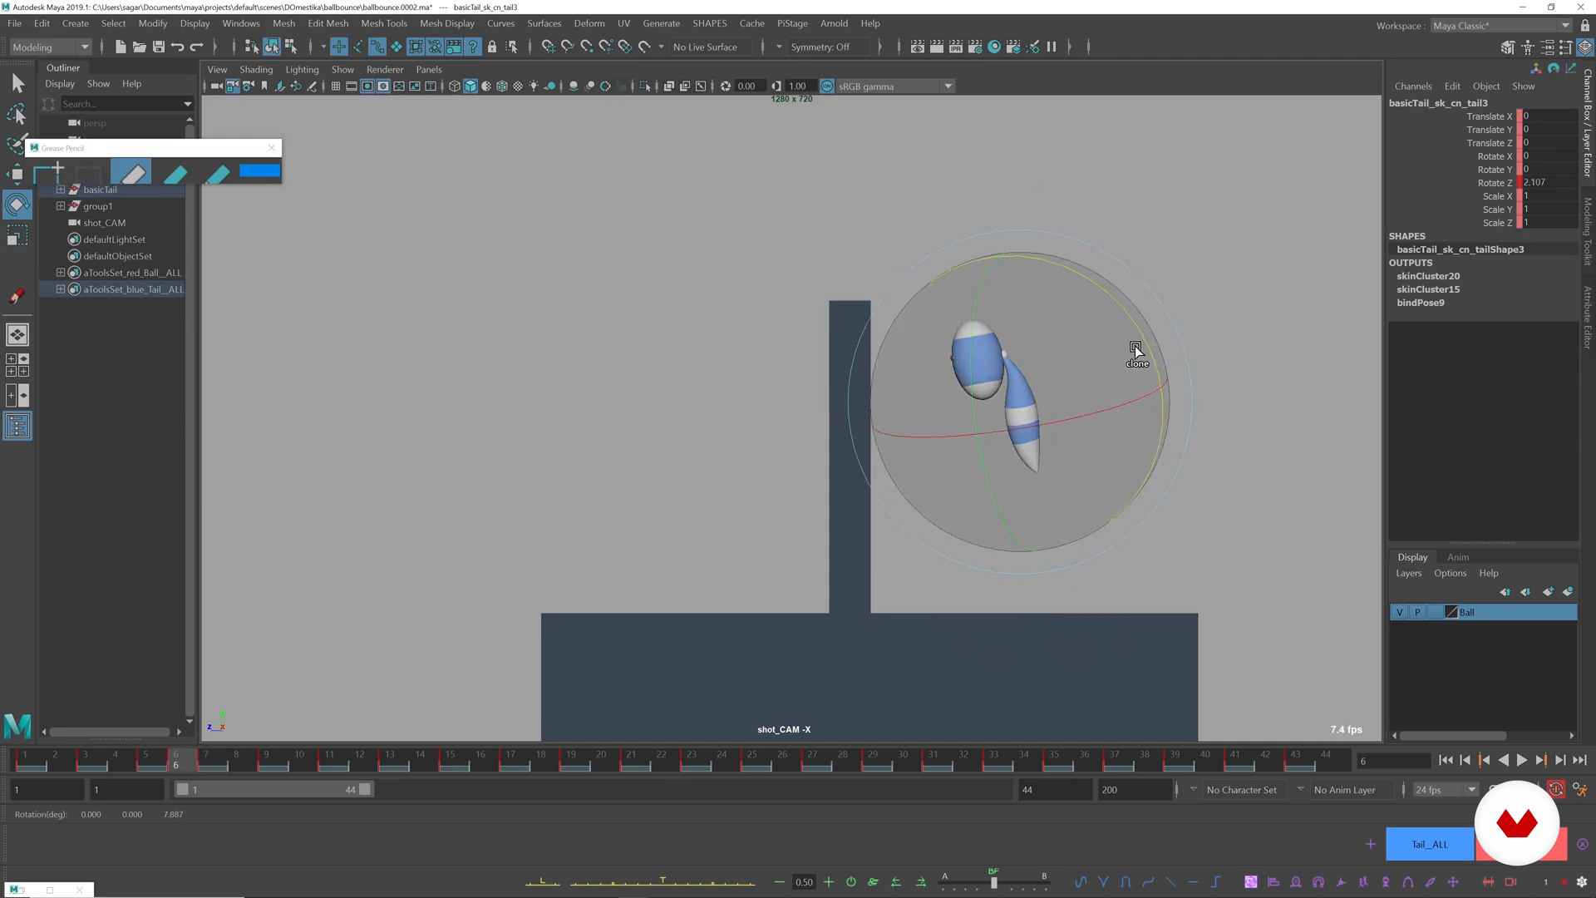
Refine the tail's drag at frame 6 by adjusting the base control and rotating the third control to about 9.5 degrees in Z.
click(1256, 282)
click(1029, 337)
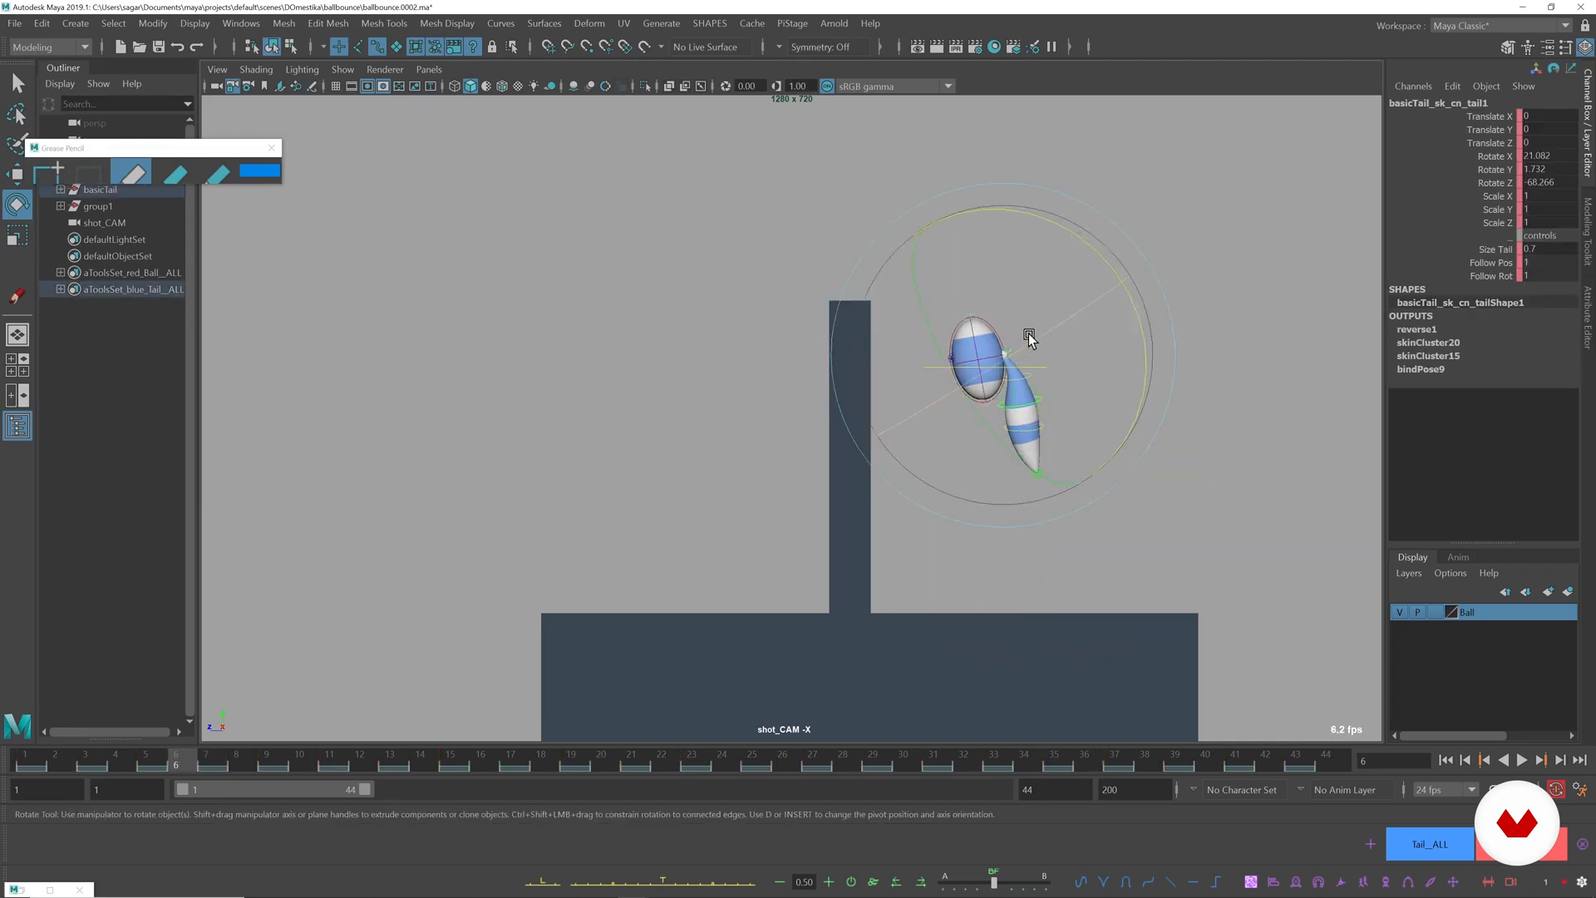
click(1148, 381)
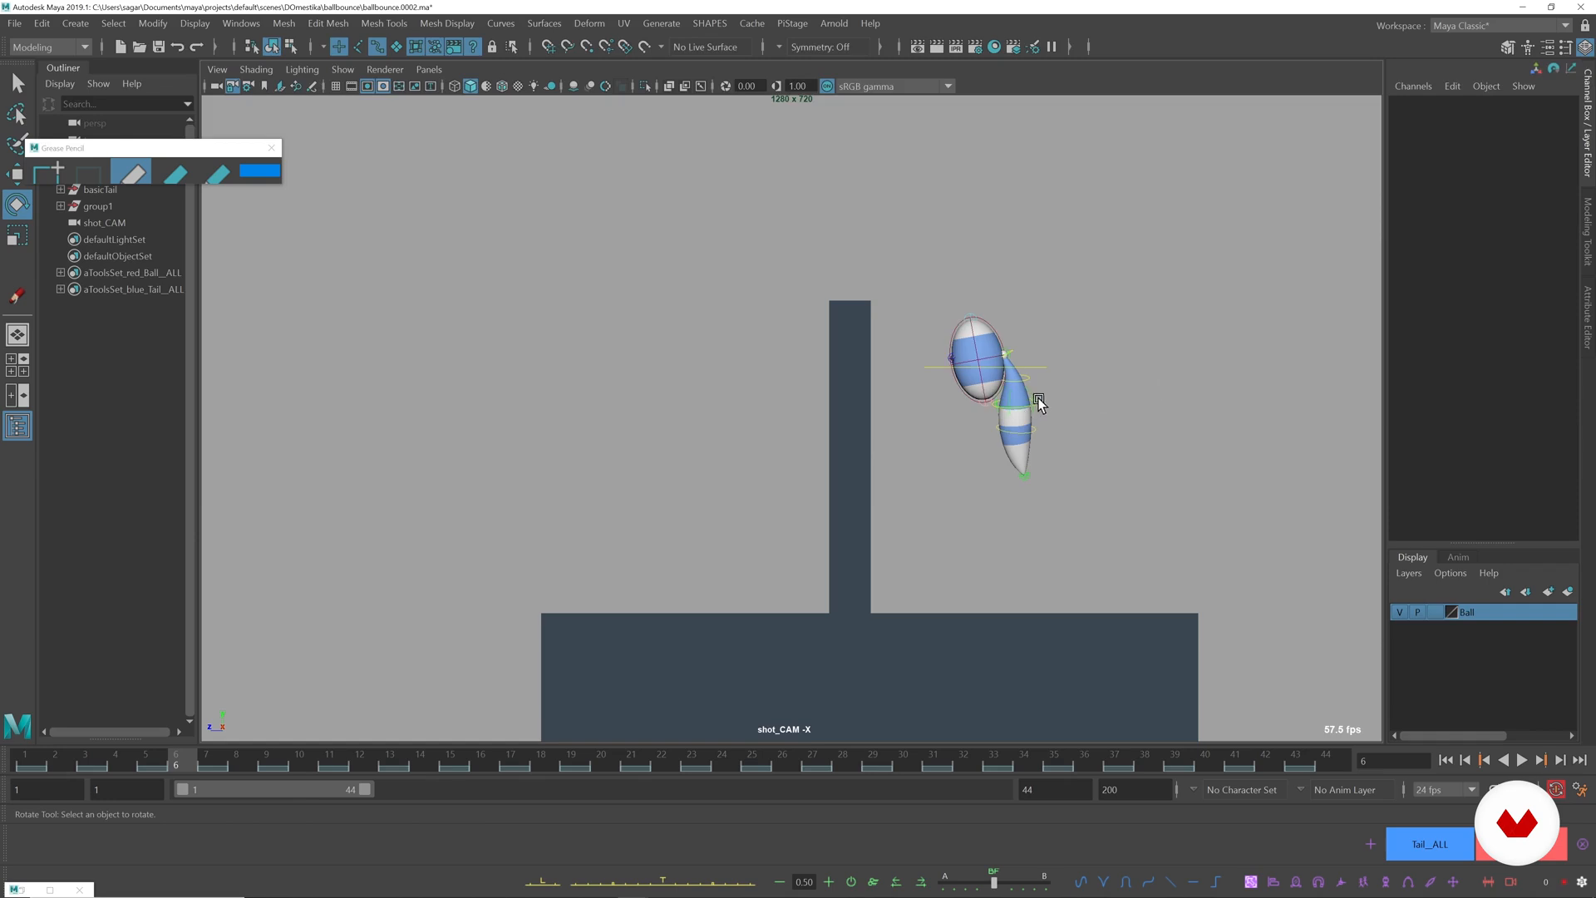
click(1032, 404)
key(alt+comma)
key(alt+period)
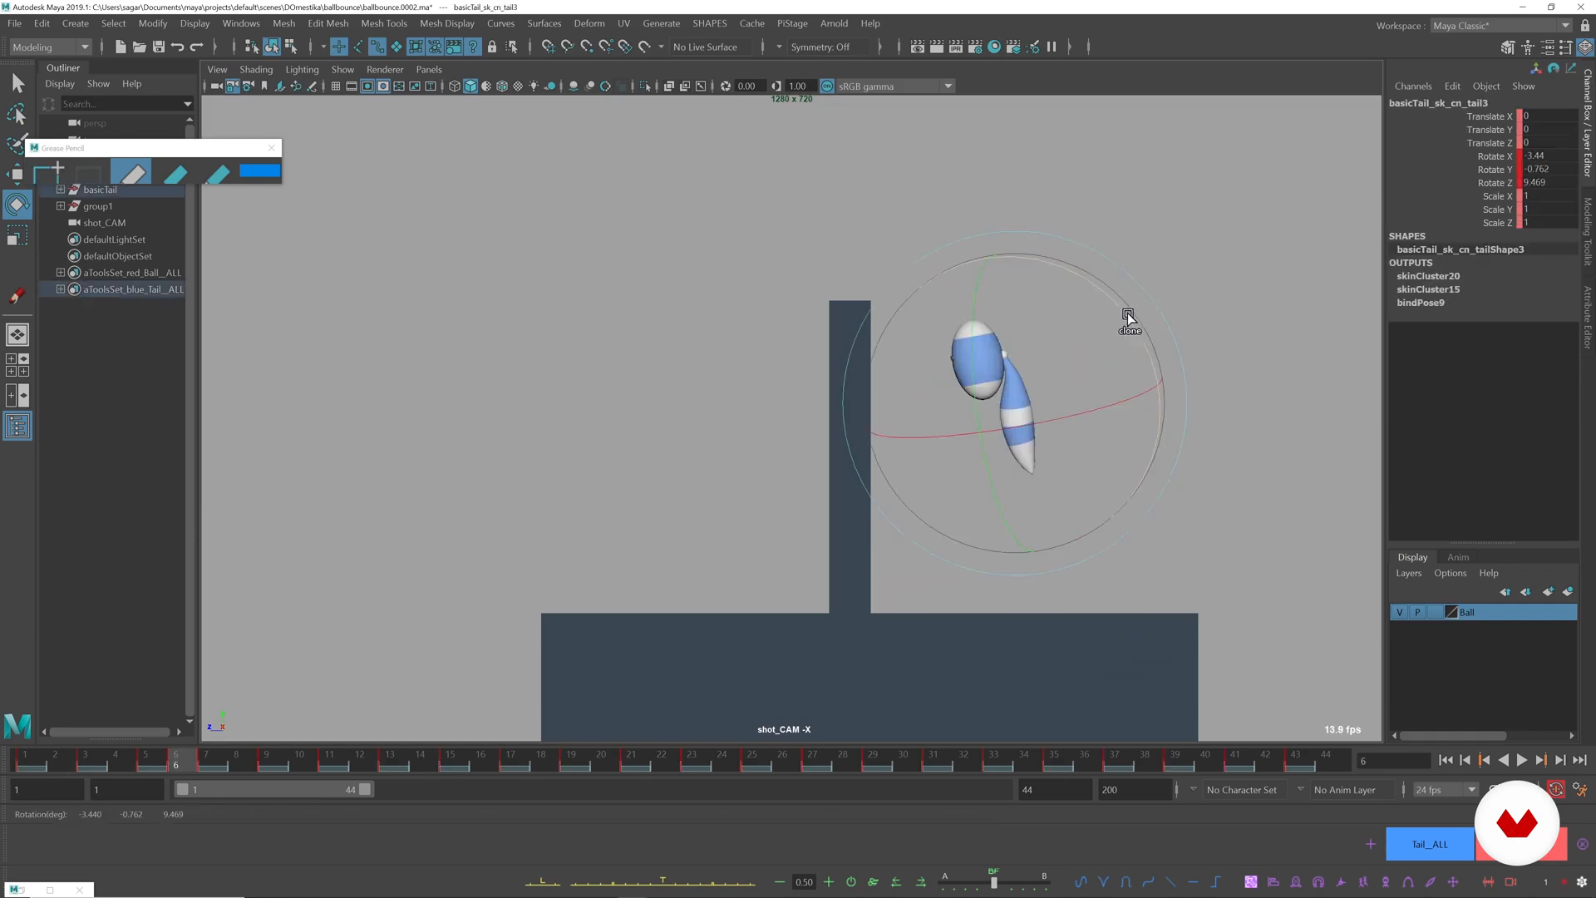
Step back and forth through the frames around frame 6 and play the animation to examine the tail's motion.
key(alt+period)
key(alt+period)
key(alt+comma)
key(alt+comma)
key(alt+comma)
key(alt+period)
key(alt+period)
key(alt+period)
key(alt+comma)
key(alt+comma)
key(alt+comma)
key(alt+period)
key(alt+v)
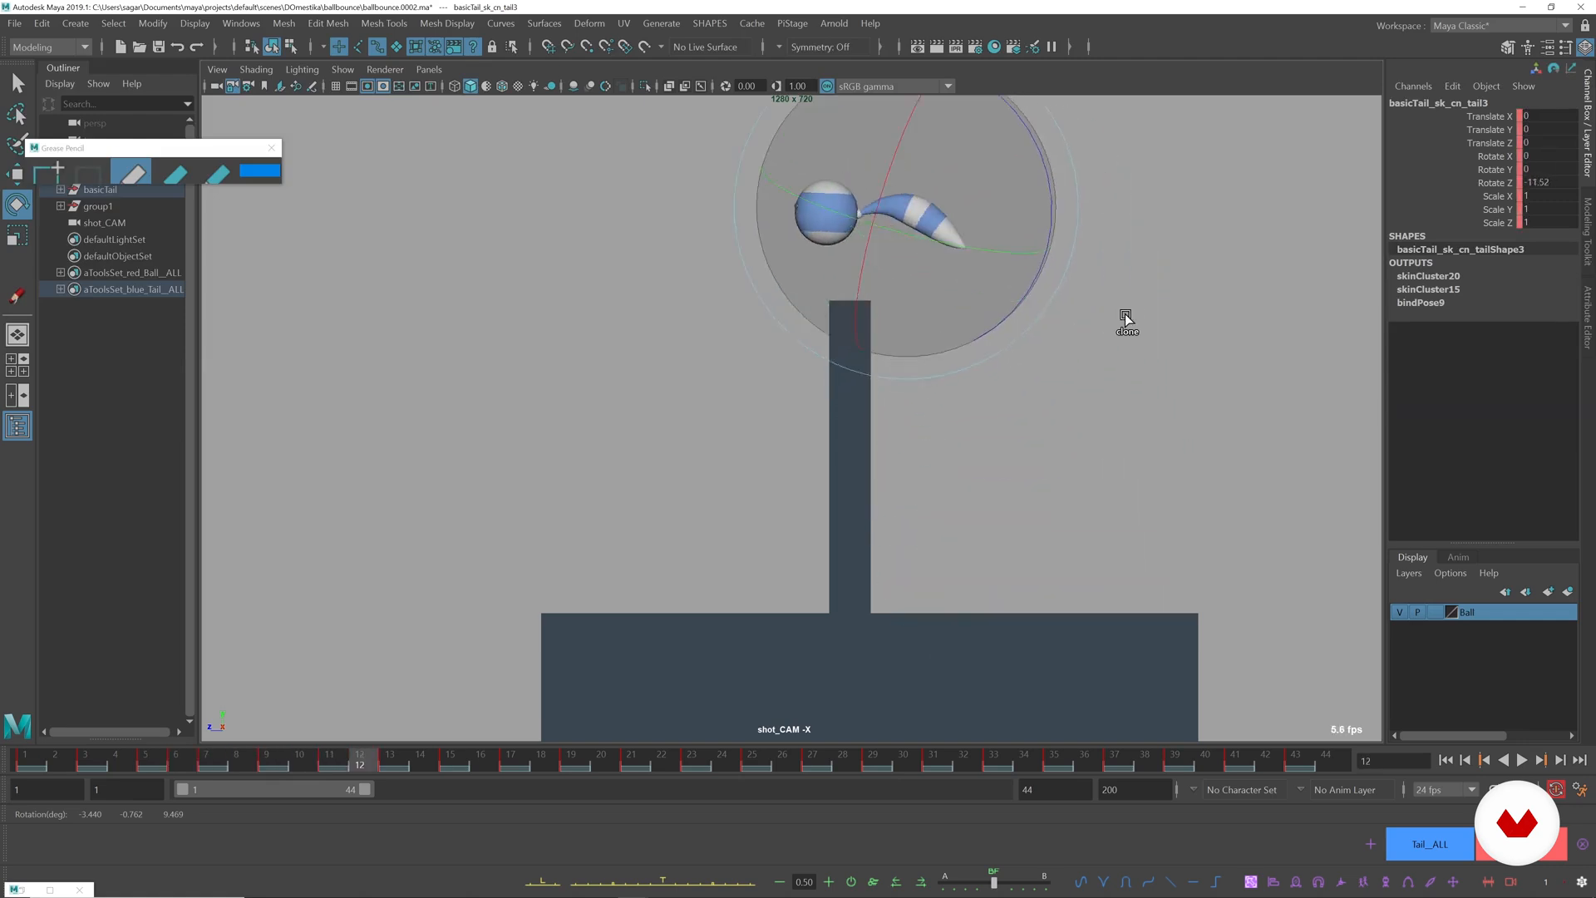
Rotate the third tail control at frame 17, where the ball falls past the wall, to reshape the trailing tail.
key(alt+period)
key(alt+period)
key(alt+comma)
key(alt+comma)
key(alt+period)
key(alt+period)
key(alt+comma)
key(alt+period)
drag(836, 306, 861, 327)
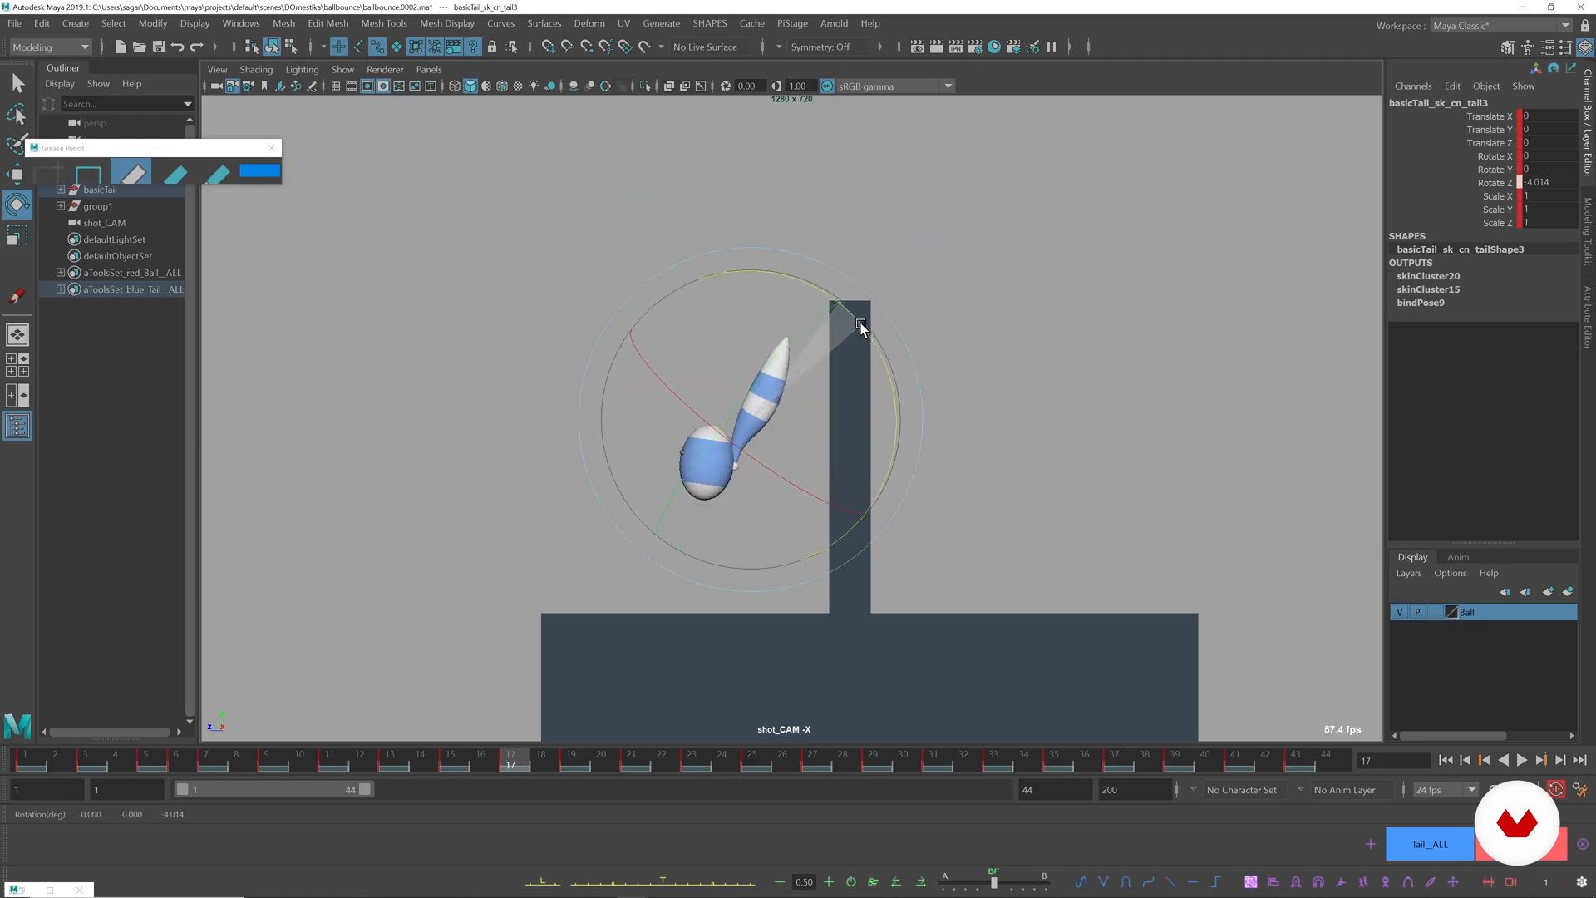
Rotate the fourth tail control at frame 17 to about -3.4 degrees in Z and compare it with the previous frame.
click(1062, 264)
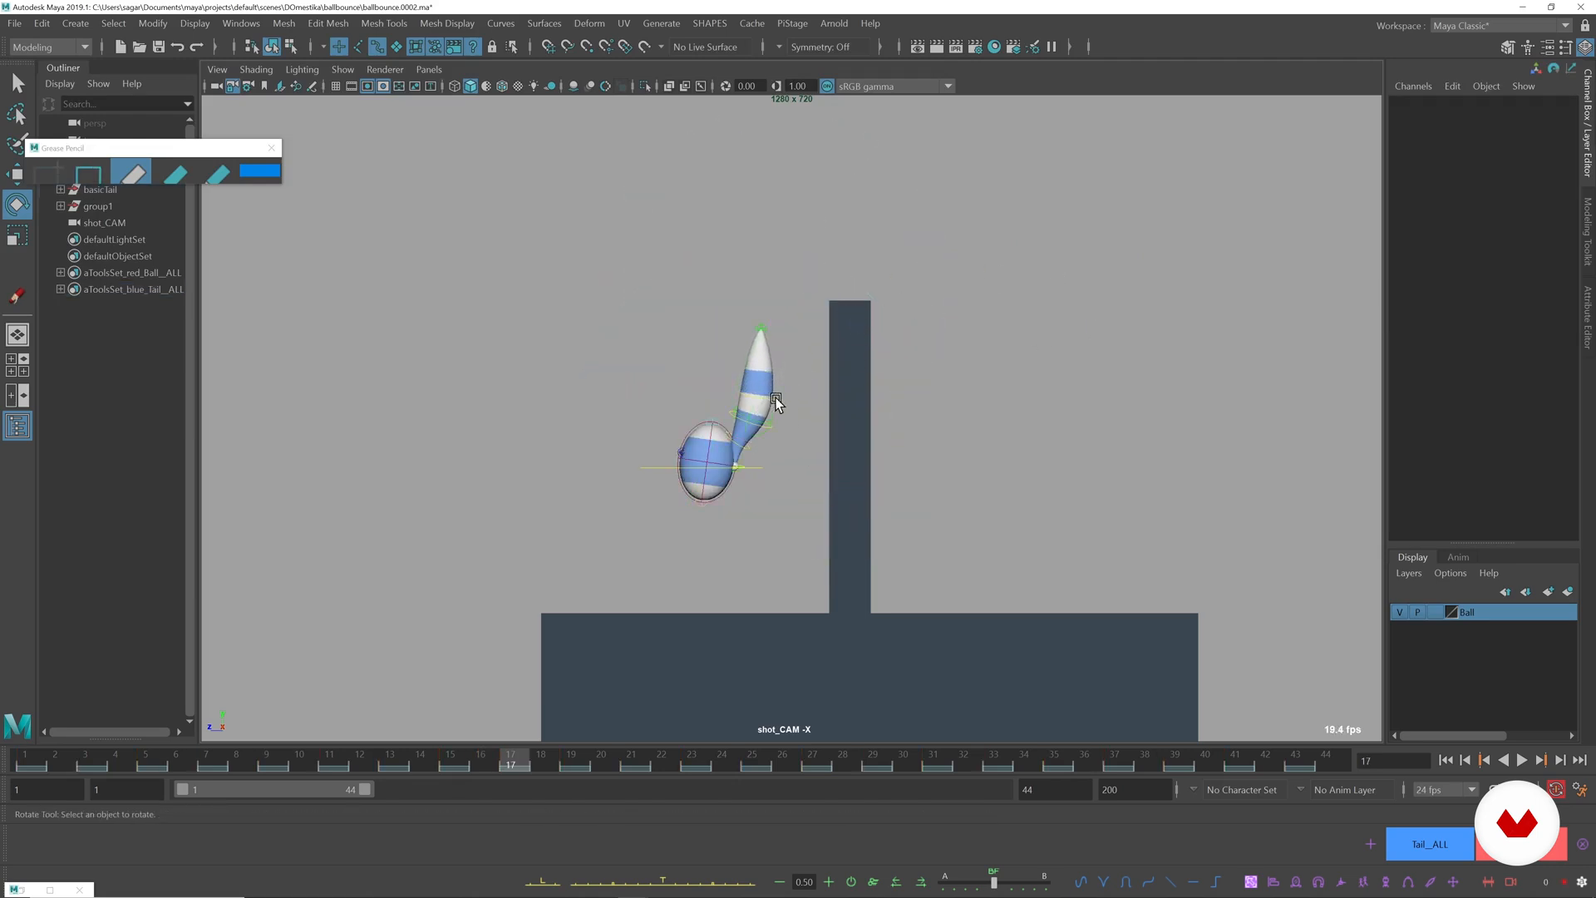
click(778, 399)
drag(853, 301, 877, 318)
key(alt+comma)
key(alt+period)
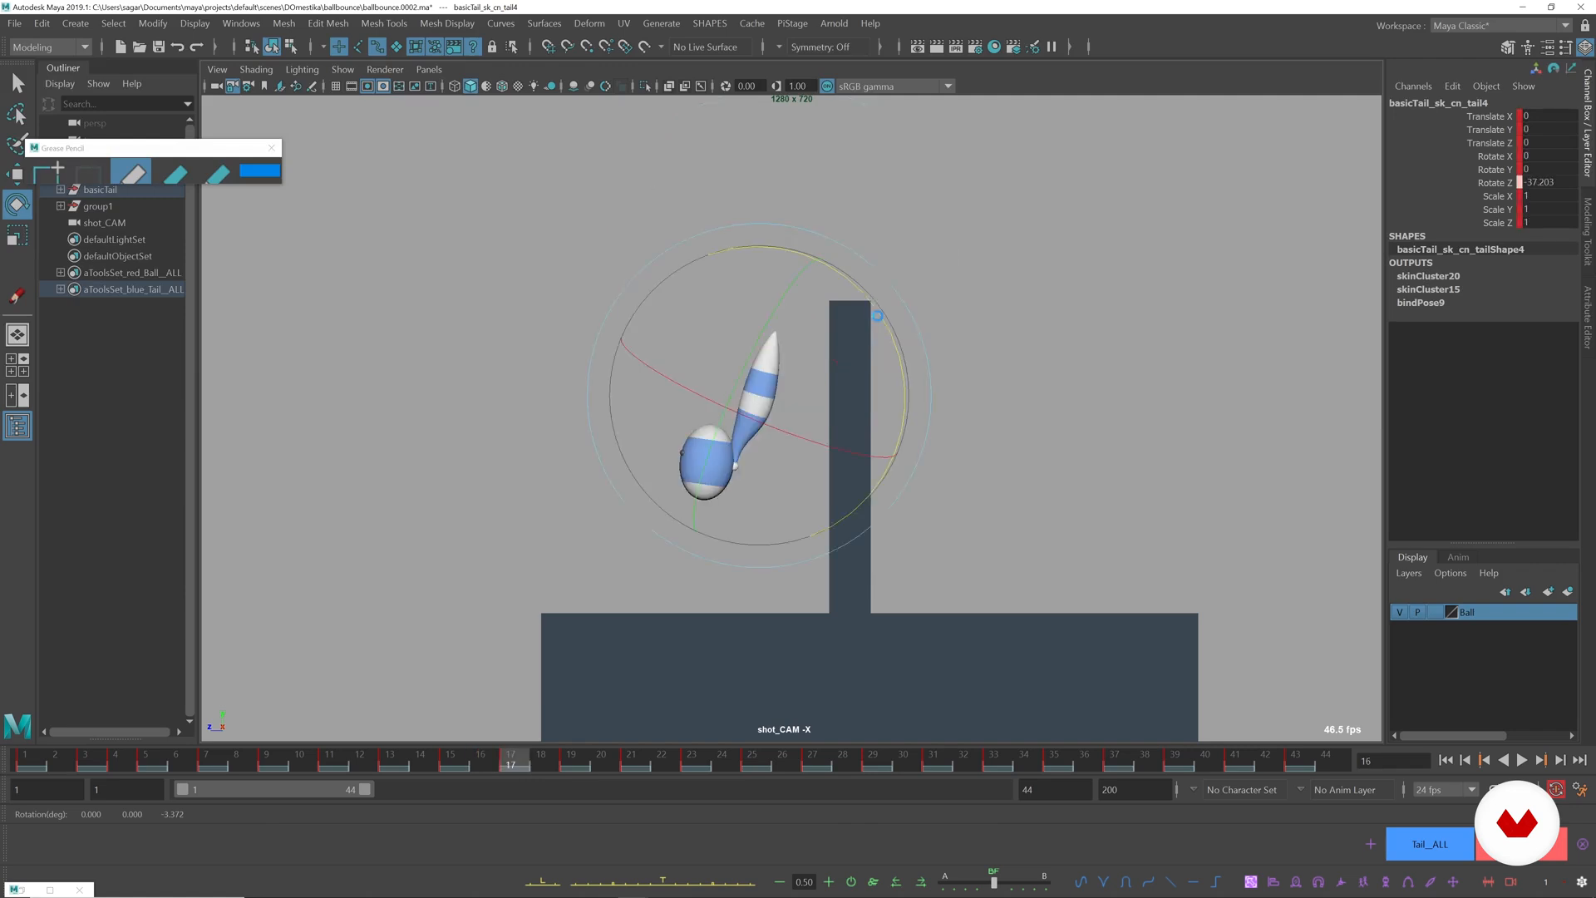
Rotate the base tail control at frame 19 so the tail leans down from the squashed ball toward the wall.
key(alt+period)
key(alt+period)
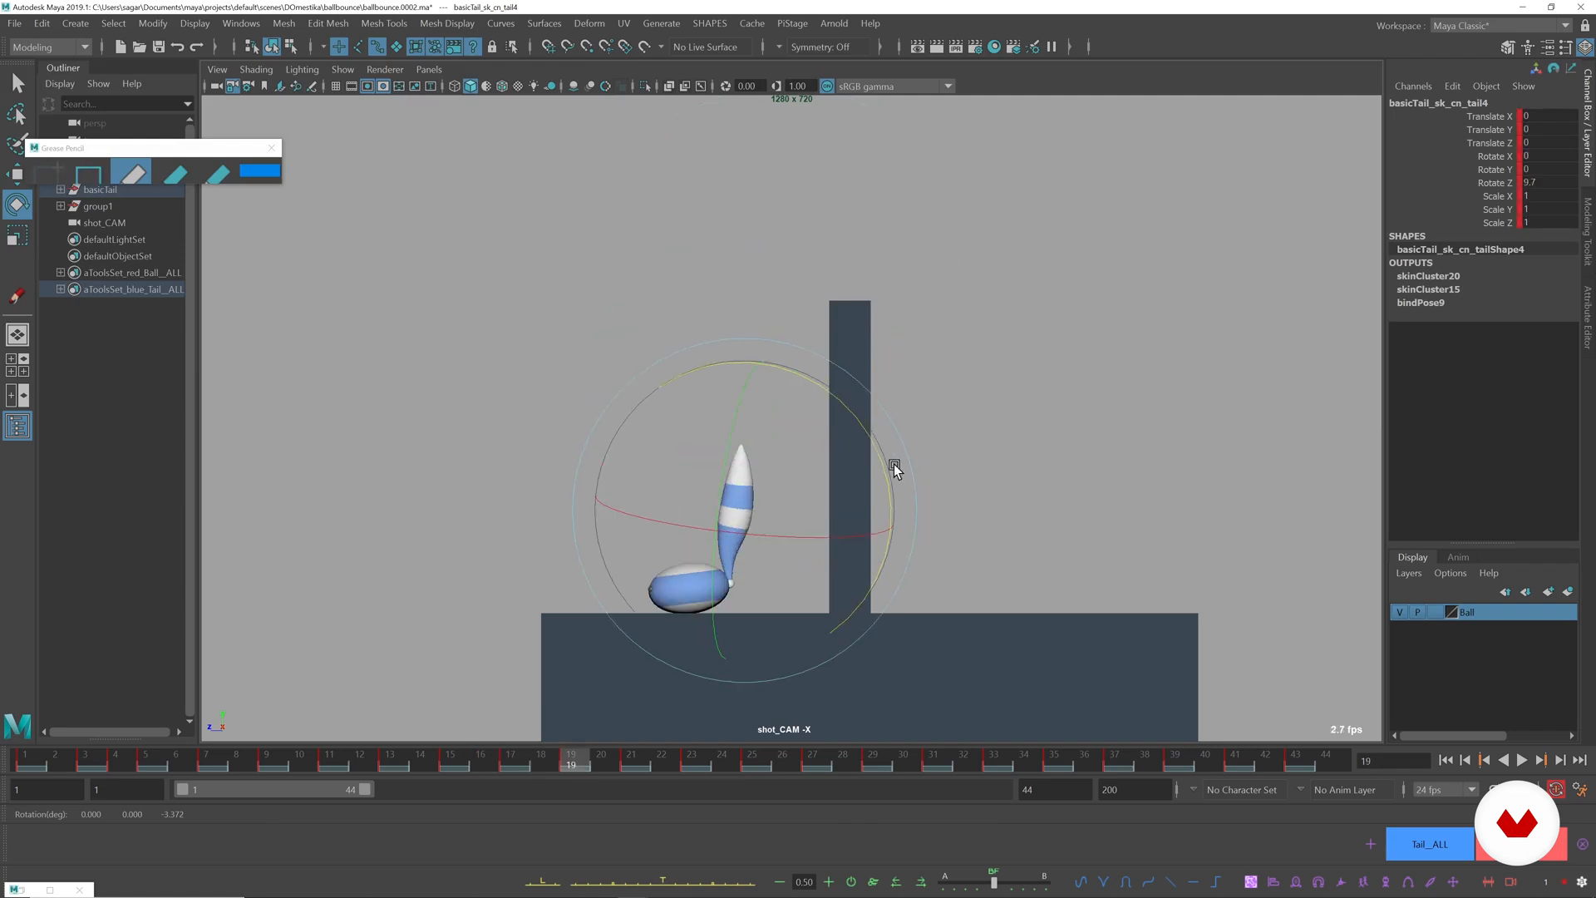
click(786, 578)
click(746, 585)
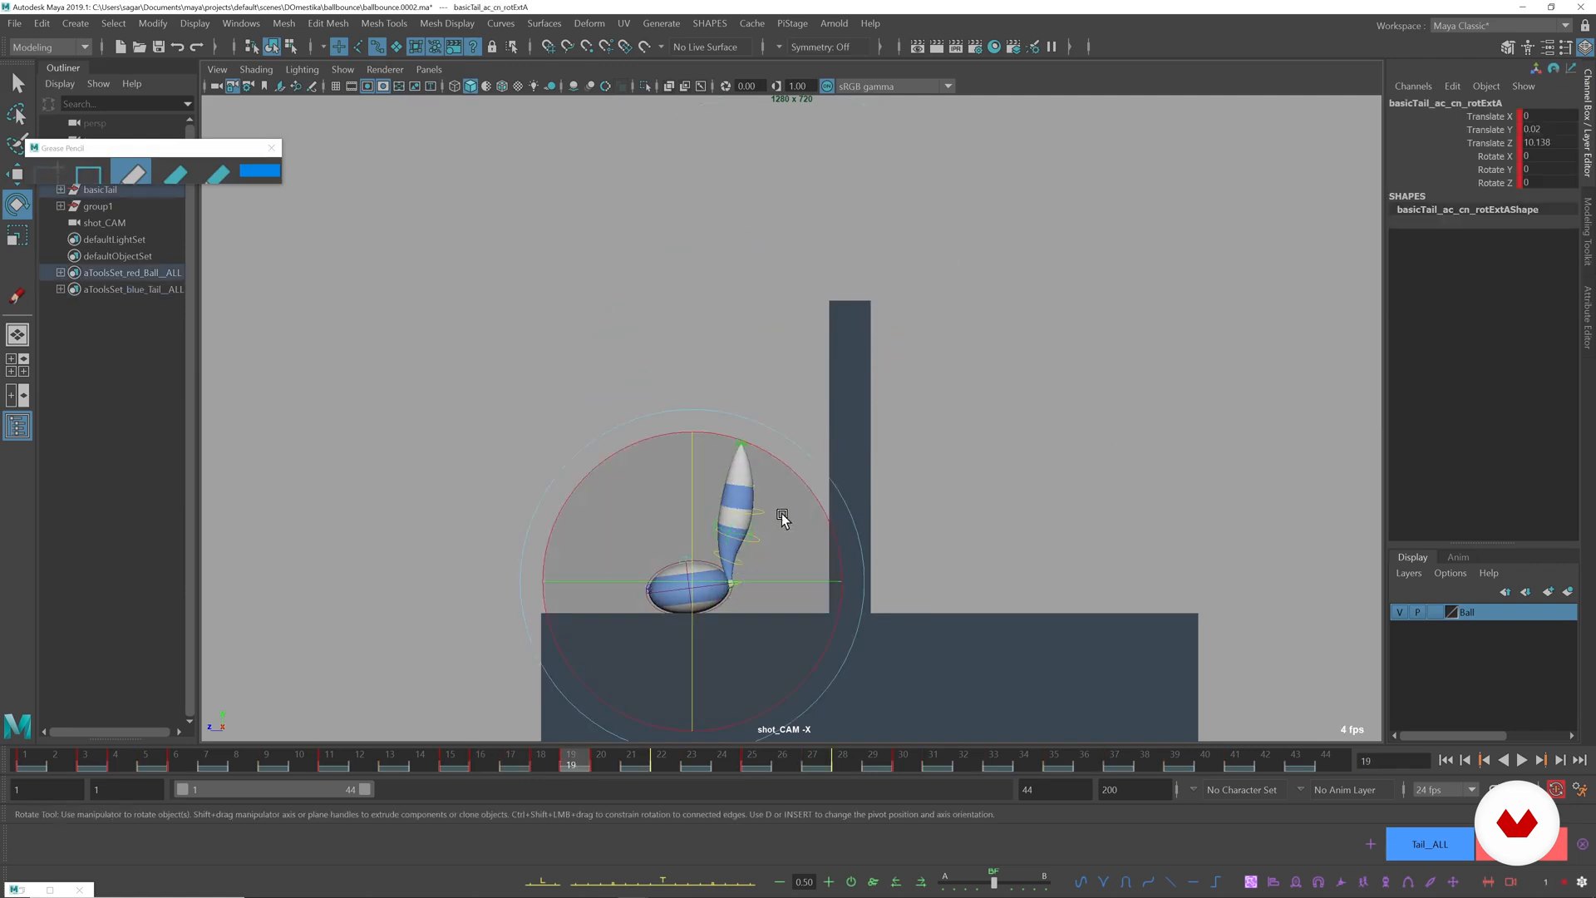
click(962, 445)
click(740, 589)
drag(812, 467, 851, 577)
click(765, 574)
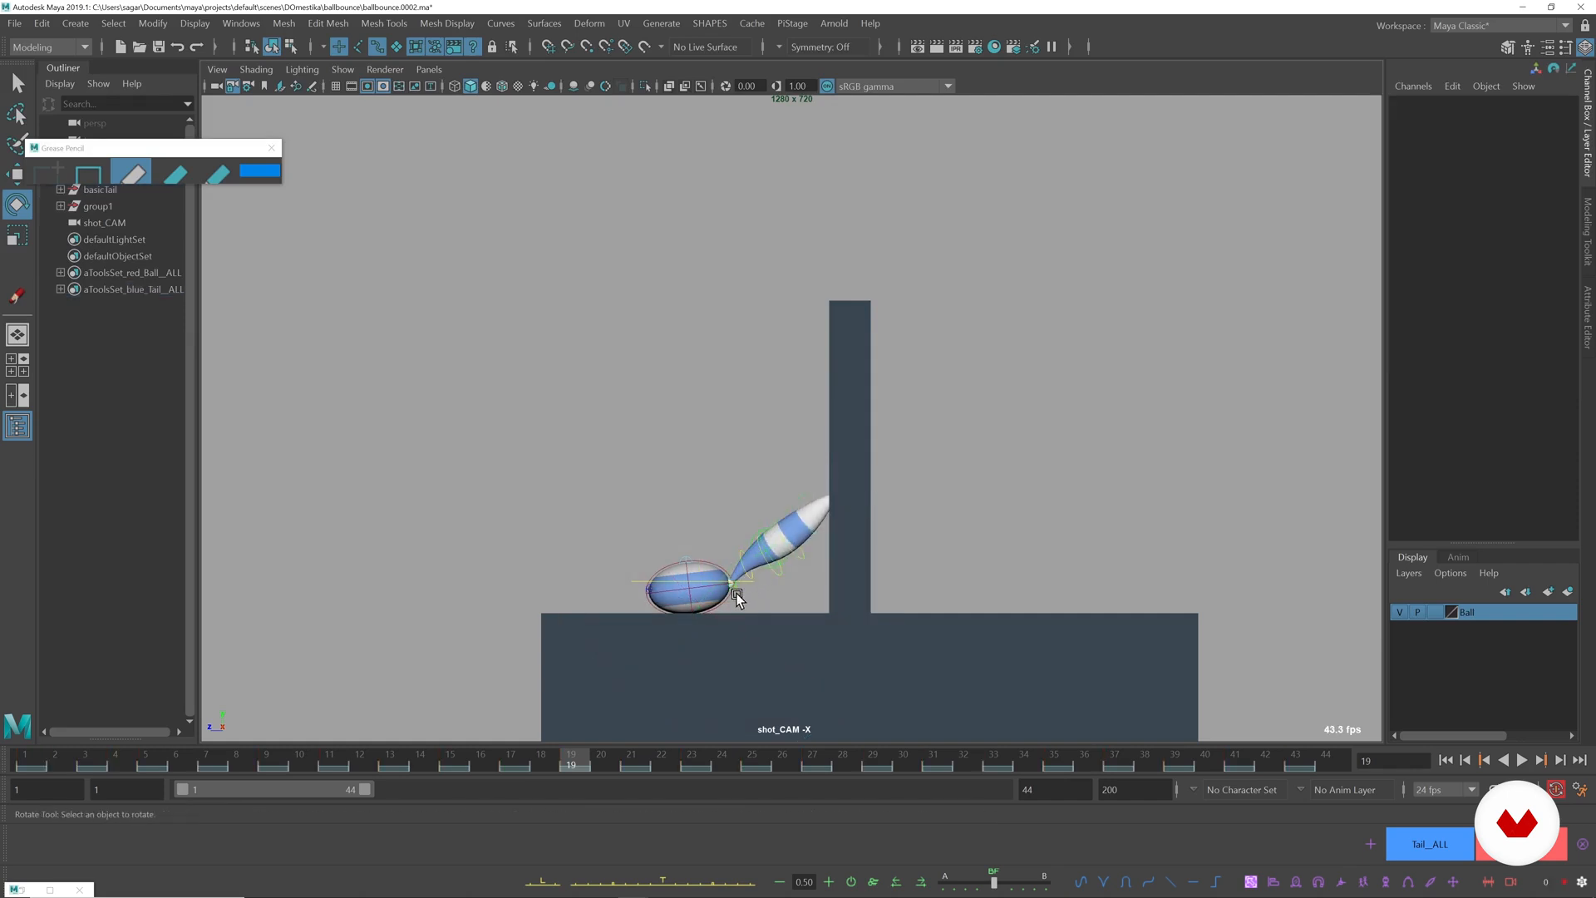
Rotate the second tail control at frame 19 to about 22 degrees in Z, bending the tail upward.
click(737, 594)
click(998, 509)
click(747, 574)
drag(893, 573, 834, 435)
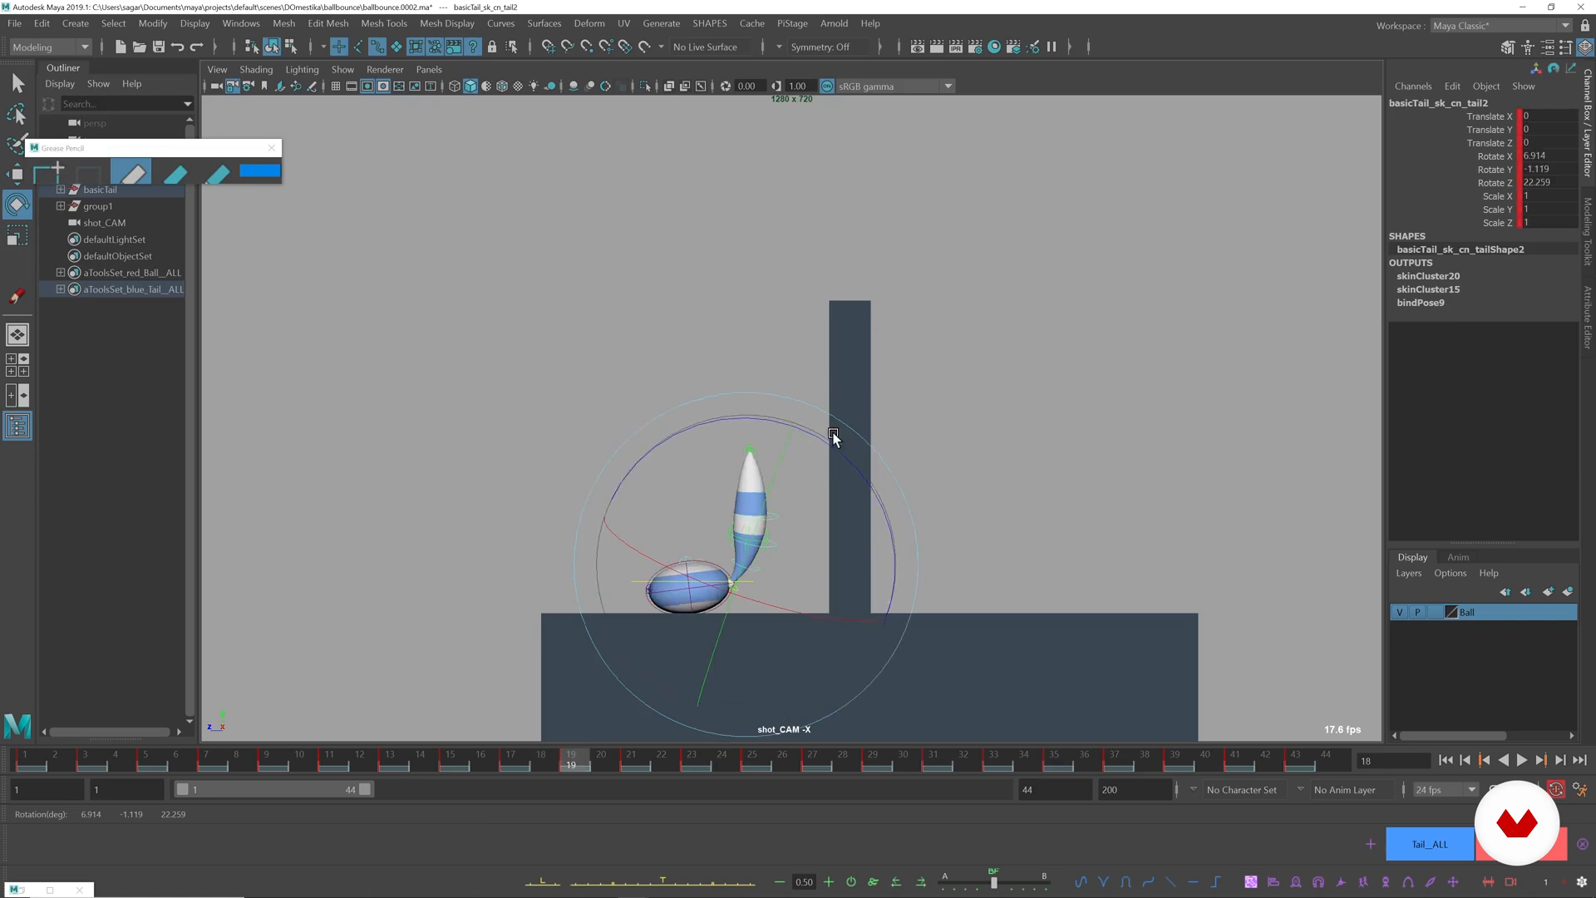
Lower the tail again from its base at frame 19 and bend it upright with the second tail control.
click(766, 581)
click(741, 593)
drag(843, 499, 898, 545)
click(905, 545)
click(759, 588)
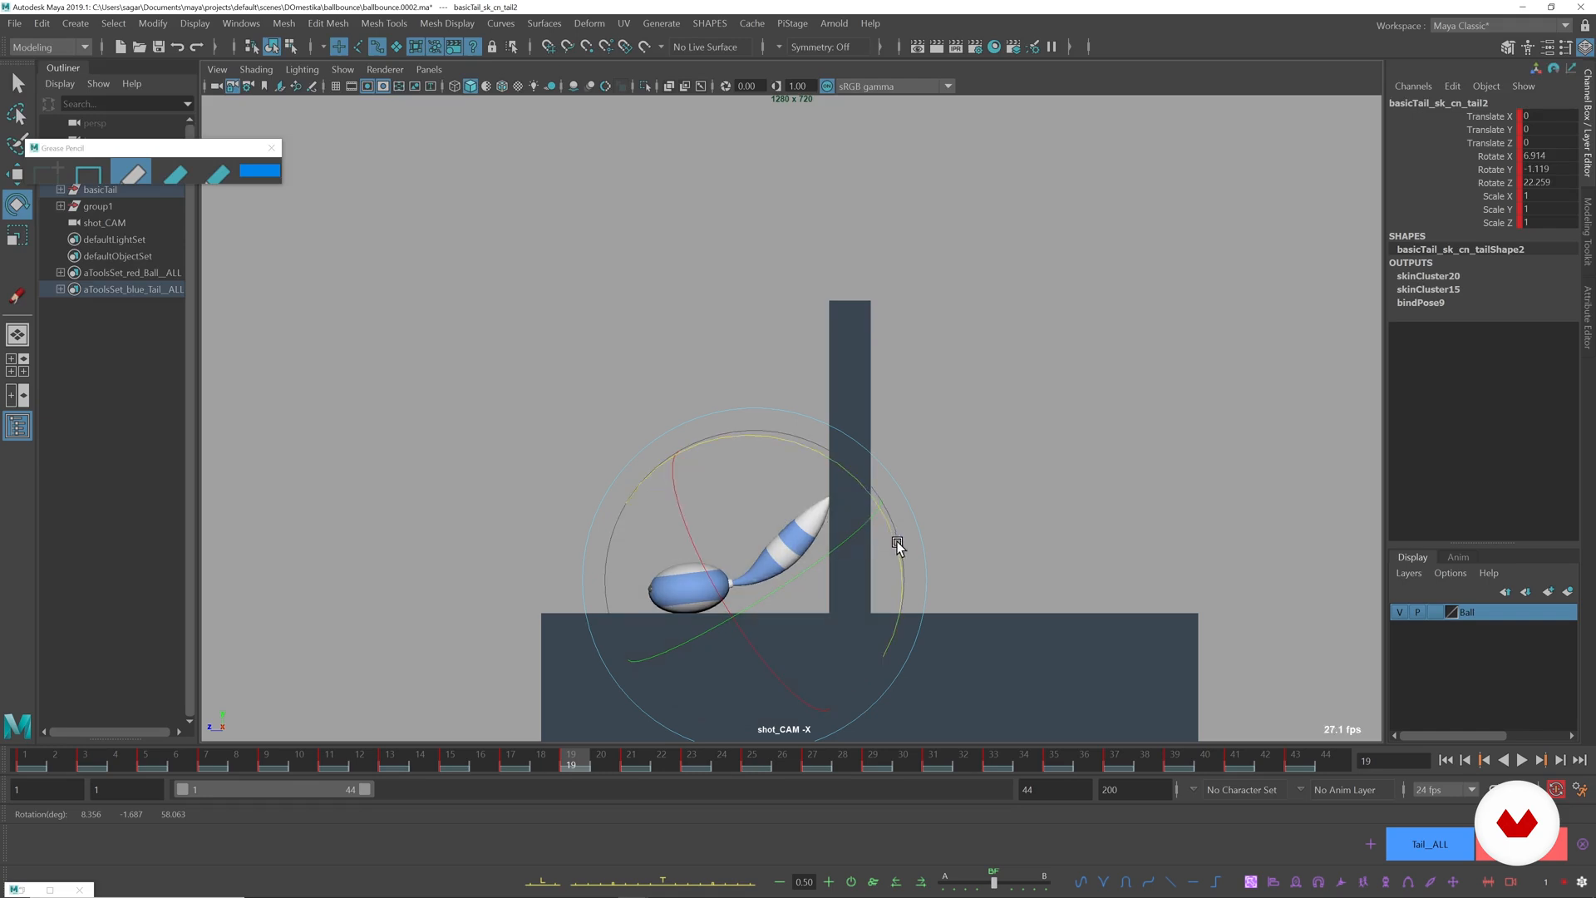
key(alt+comma)
key(alt+period)
click(927, 555)
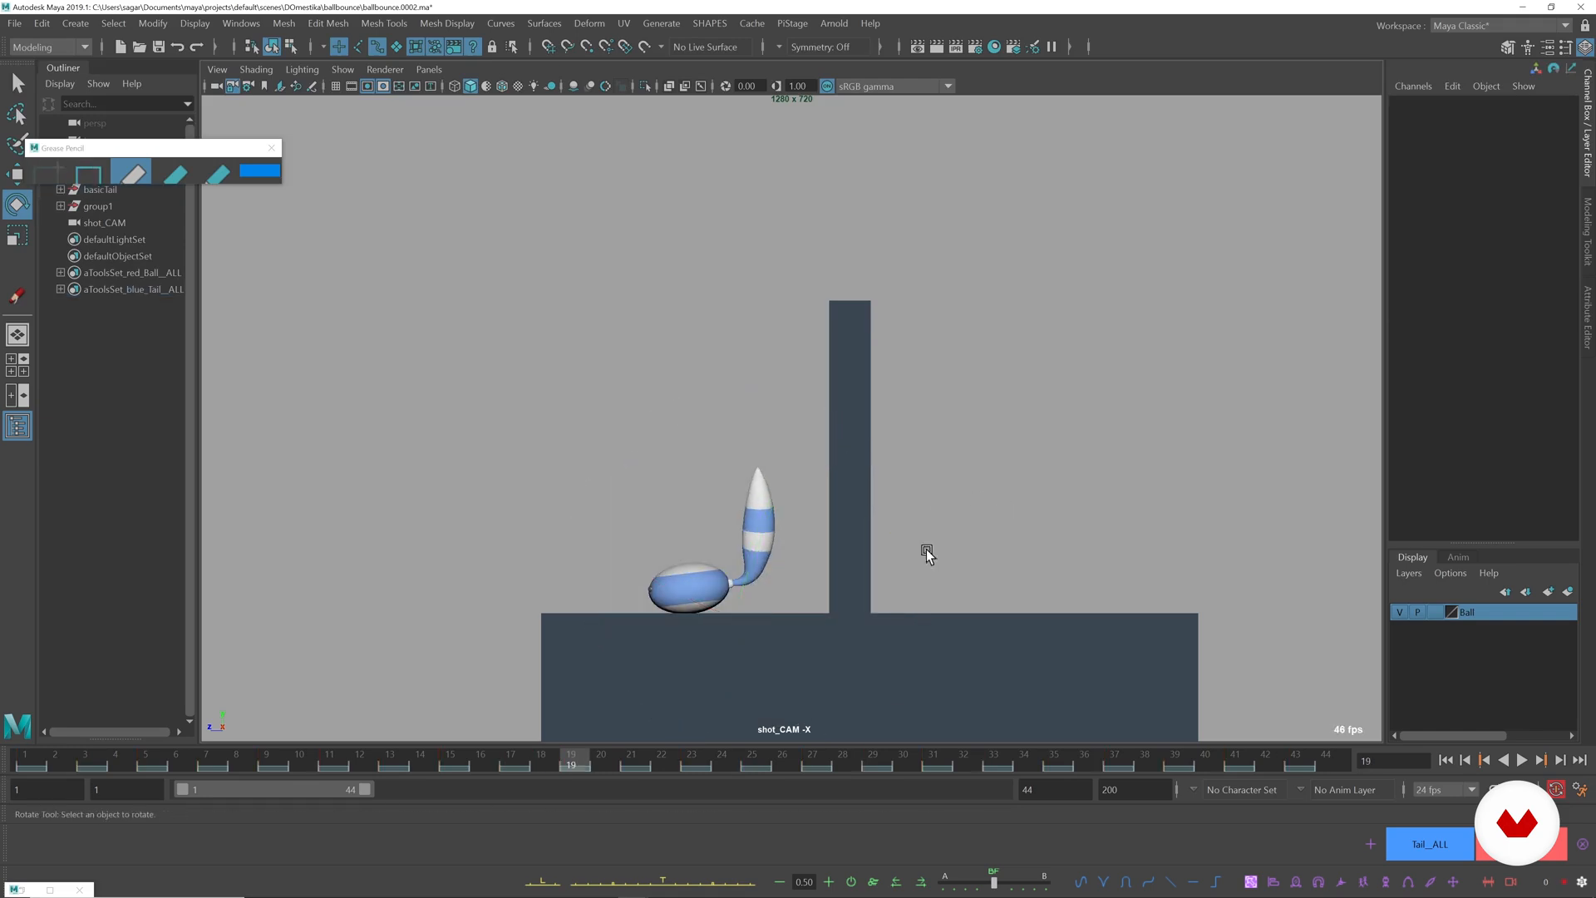
Fine-tune the rotation of the tail's lower section at frame 19 and compare it with frame 18.
click(739, 602)
mouse_move(845, 488)
mouse_down()
mouse_move(865, 598)
mouse_move(866, 509)
mouse_move(884, 599)
mouse_move(852, 463)
mouse_up()
click(1002, 523)
click(774, 604)
key(alt+comma)
key(alt+period)
Rotate the third tail control at frame 19 to about 50.9 degrees in Z and play back the landing.
click(906, 494)
click(753, 603)
click(884, 598)
click(786, 609)
key(alt+comma)
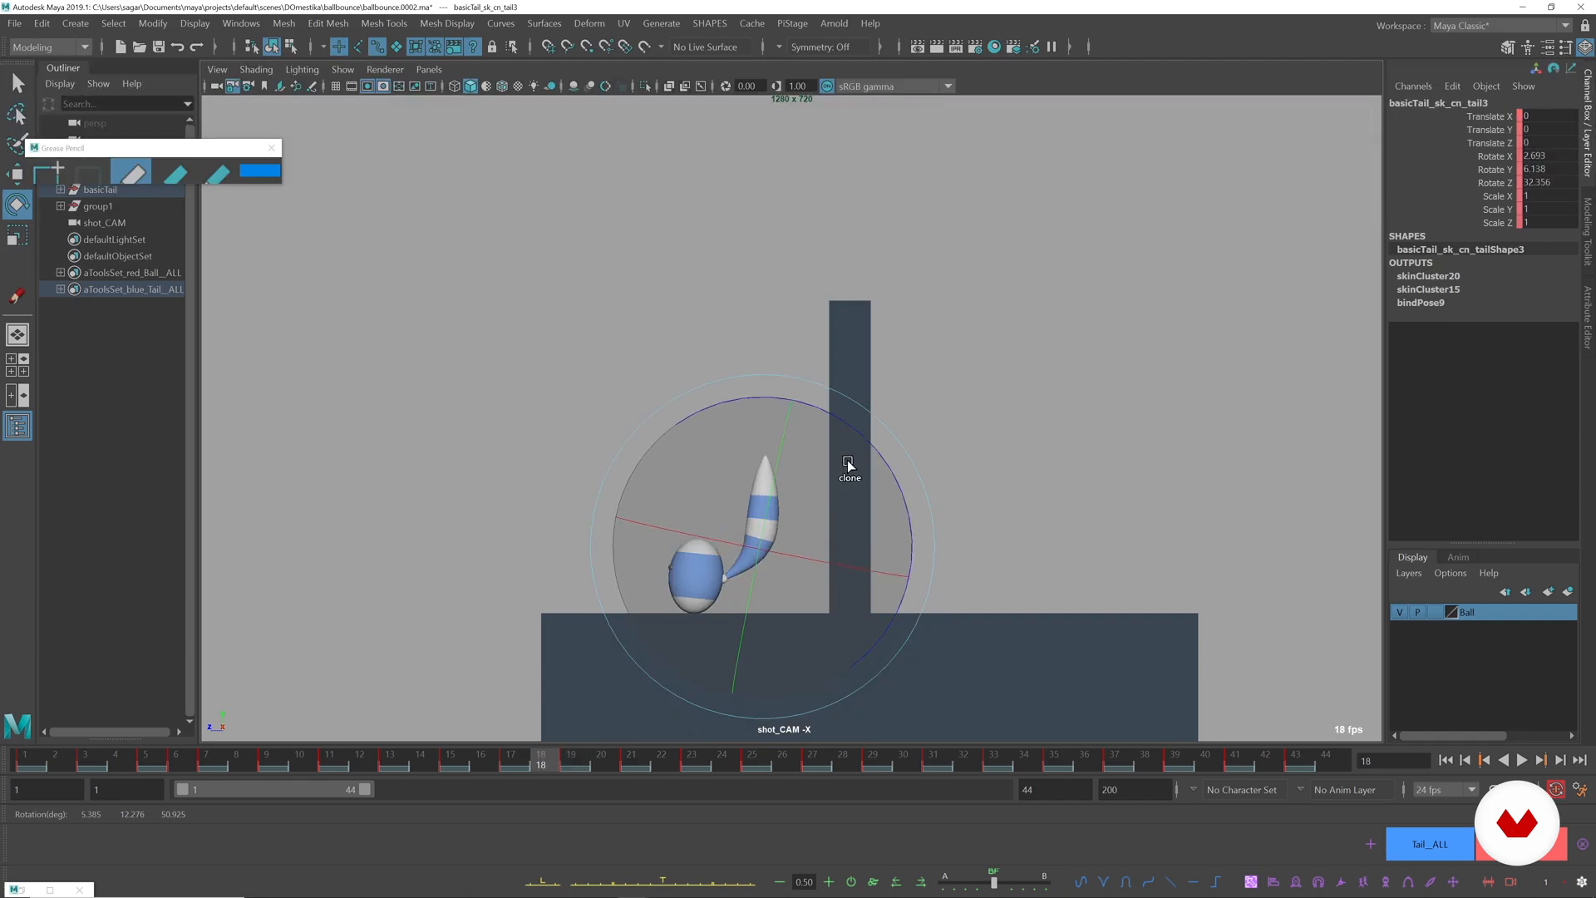
key(alt+v)
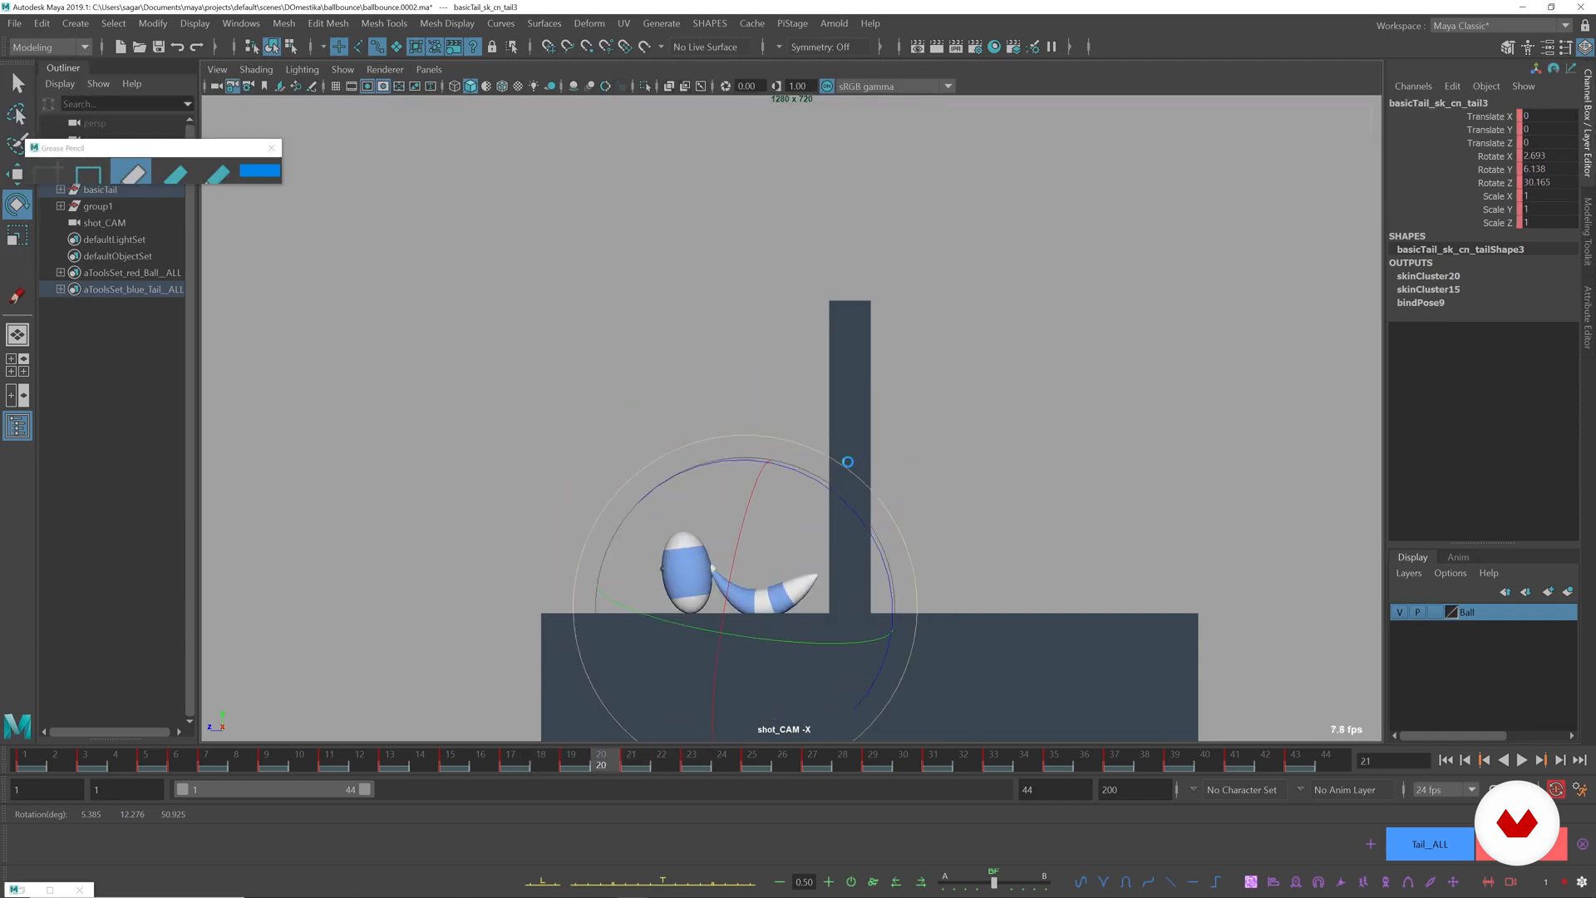
Rotate the third tail control at frame 22 to reduce the tail's curl as the ball rises, checking adjacent frames.
key(alt+period)
click(986, 498)
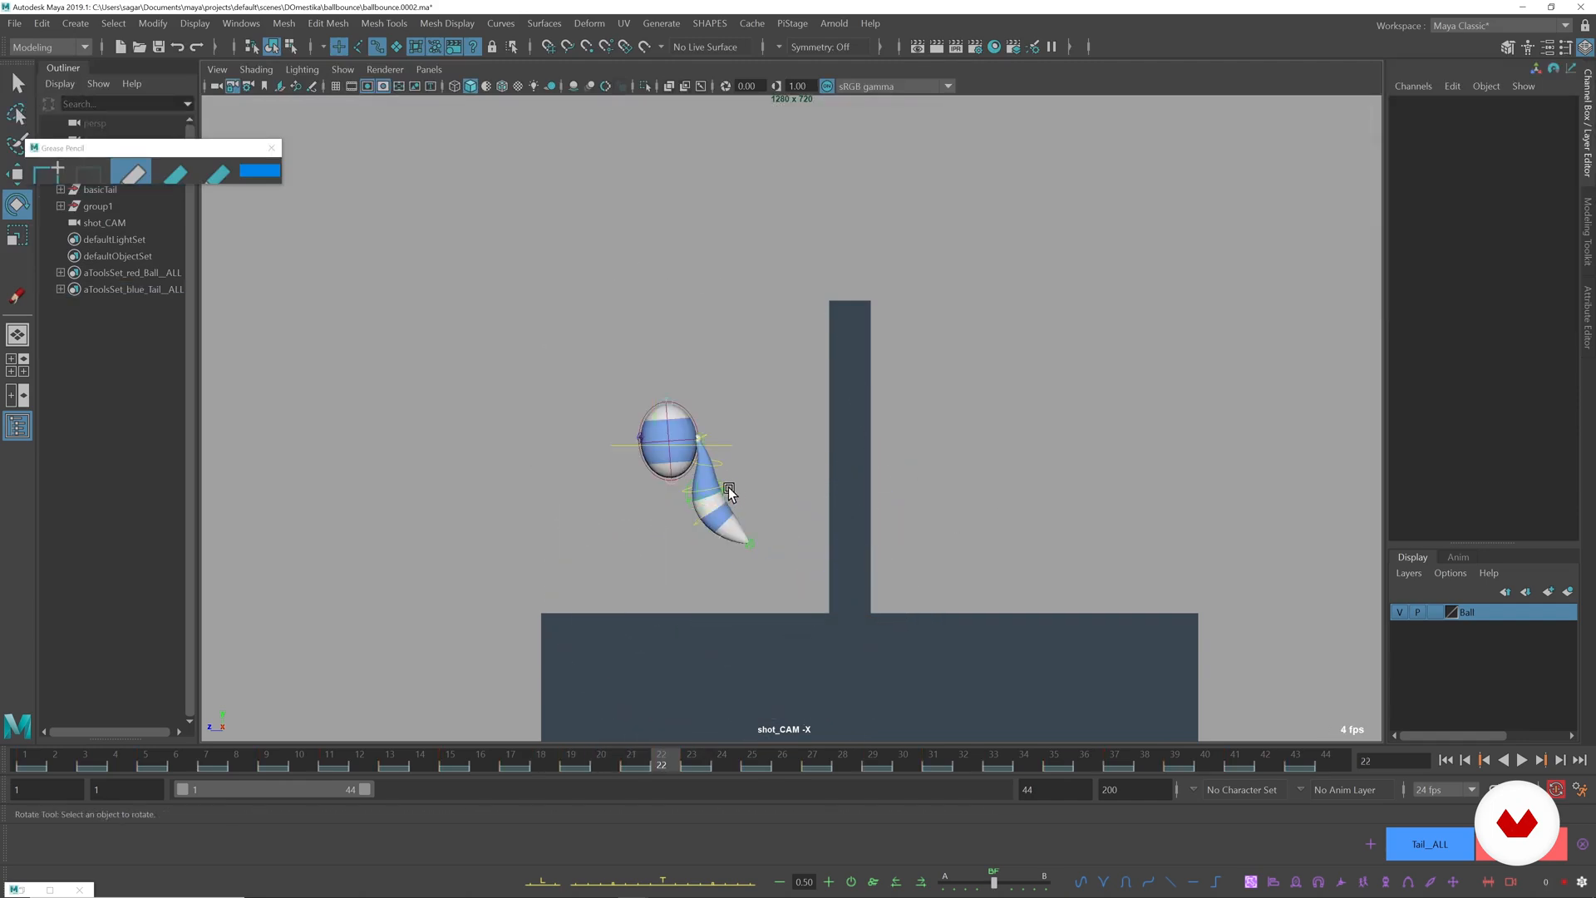
click(687, 502)
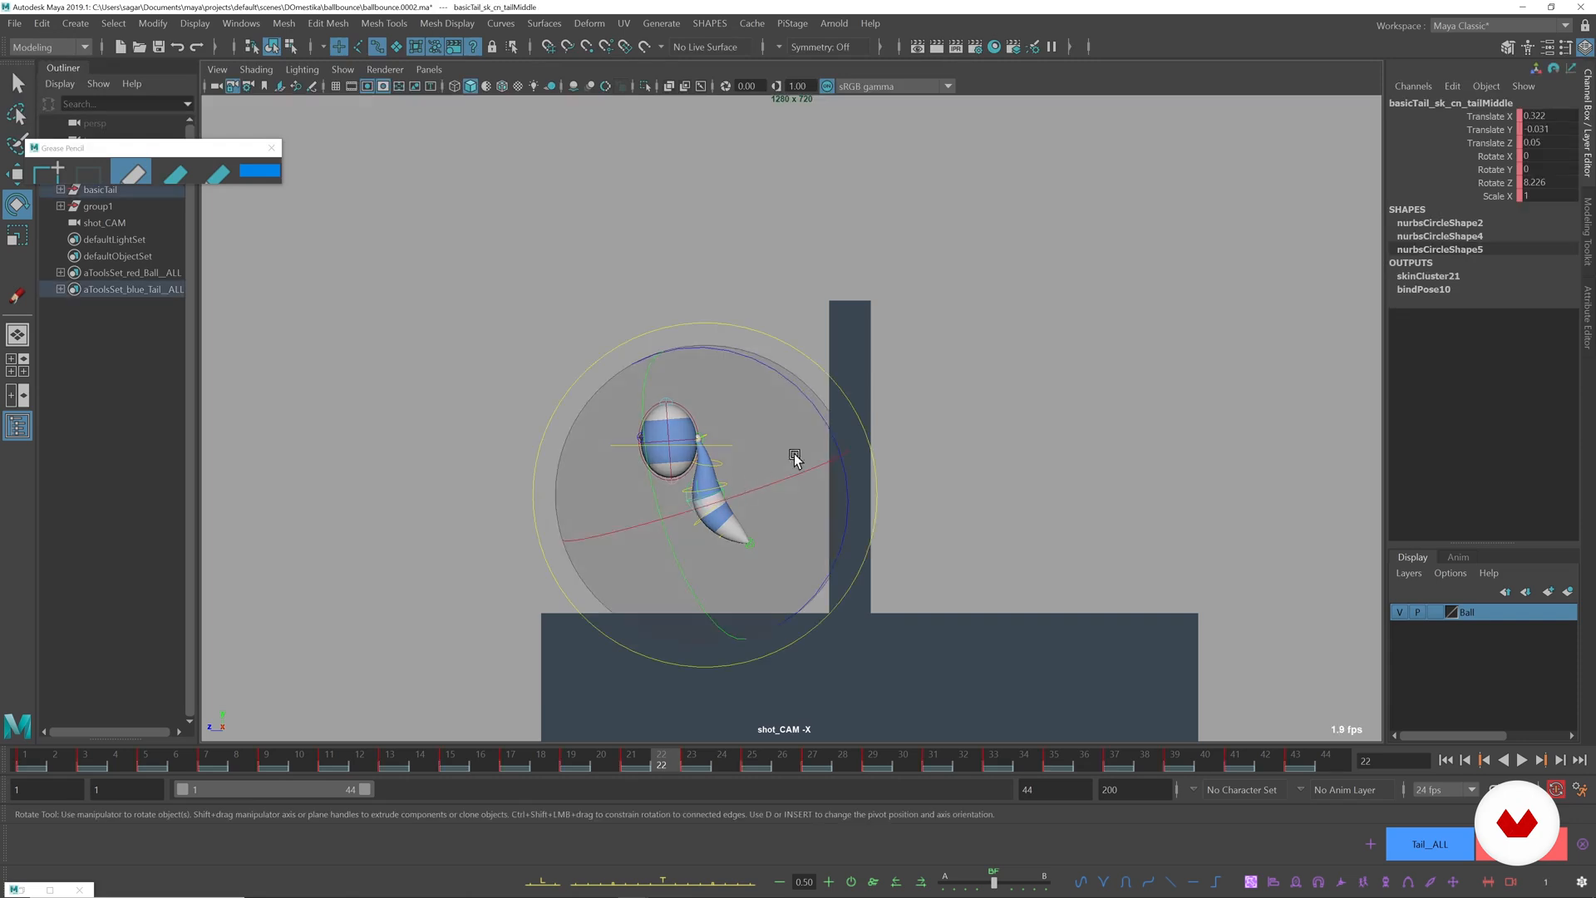
click(981, 468)
click(725, 488)
drag(830, 397, 830, 438)
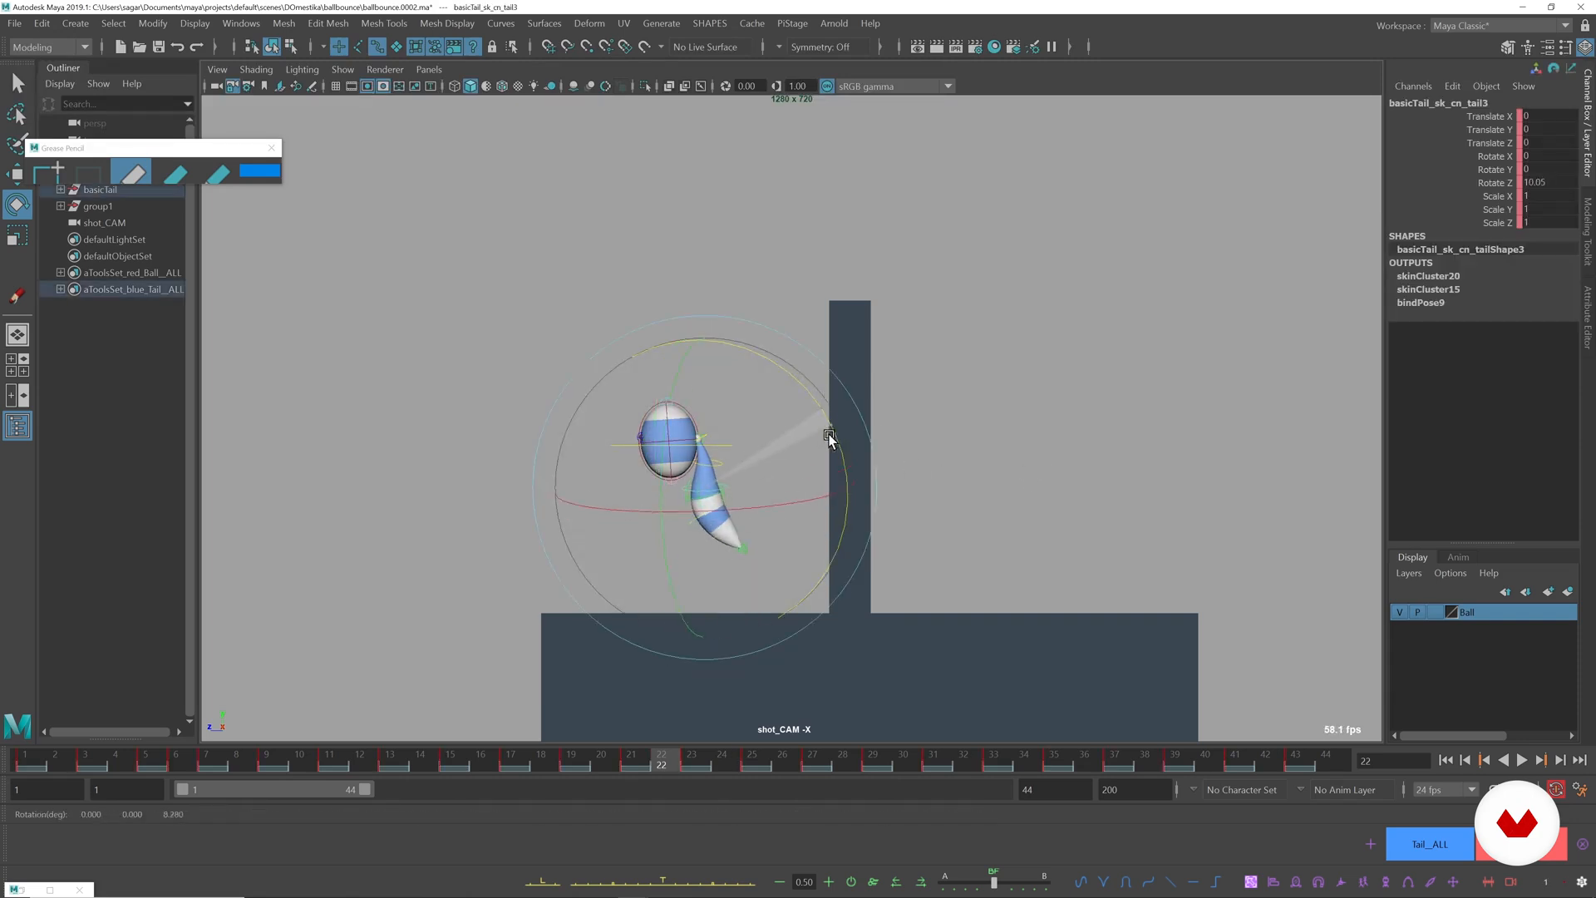
key(alt+comma)
key(alt+period)
key(alt+period)
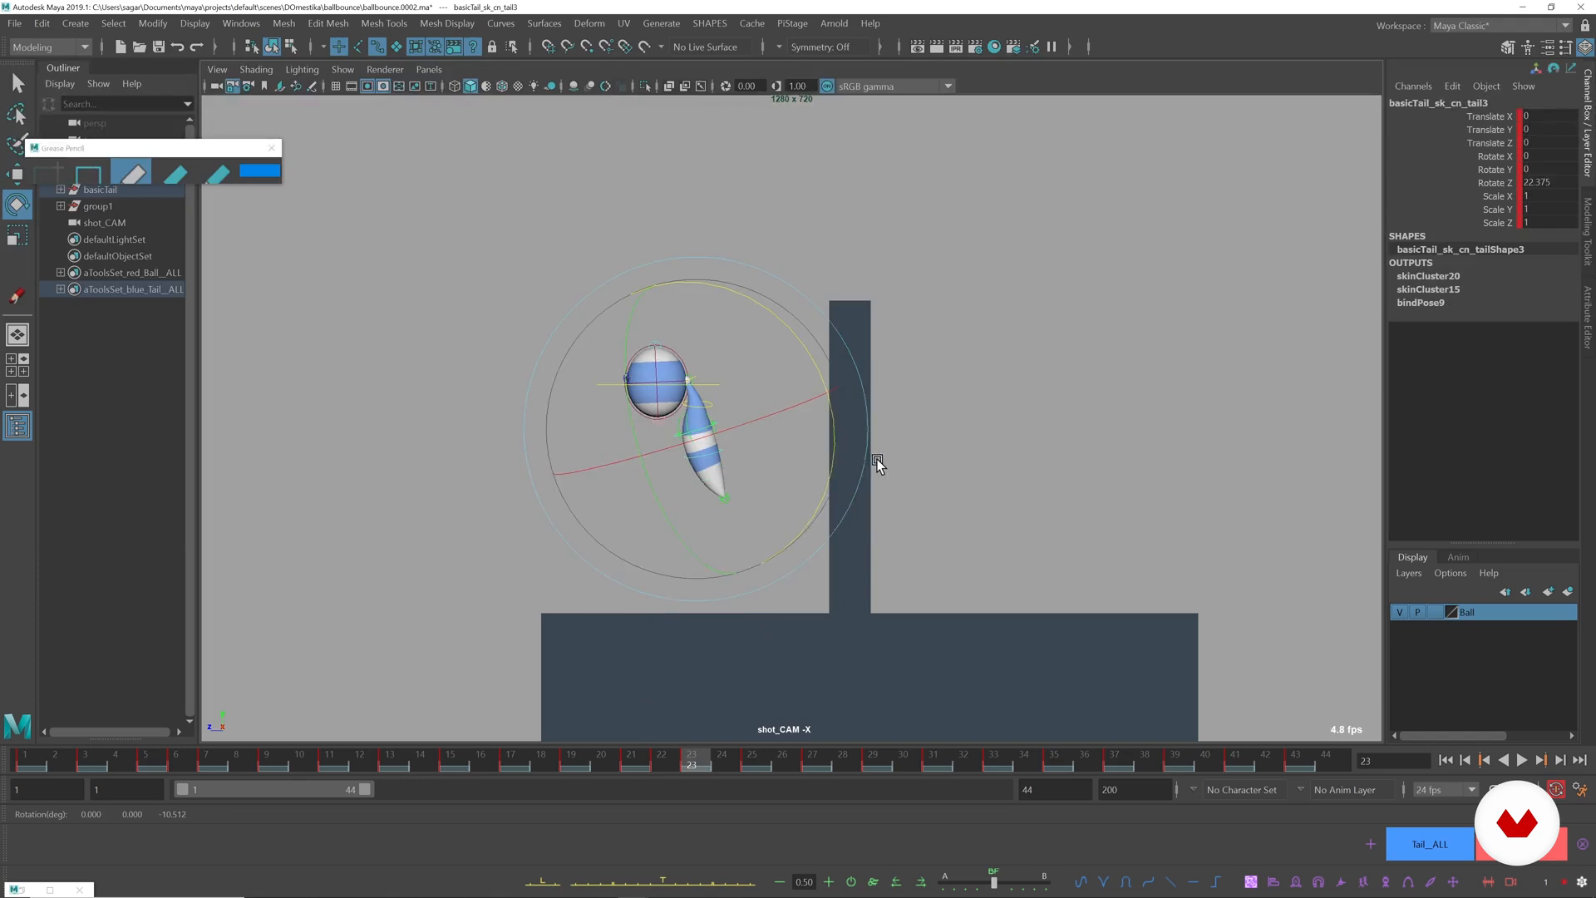
Rotate the third tail control at frame 23 to about 10.2 degrees in Z and review the following frames.
click(956, 496)
click(717, 421)
drag(803, 343, 817, 377)
key(alt+period)
key(alt+period)
key(alt+period)
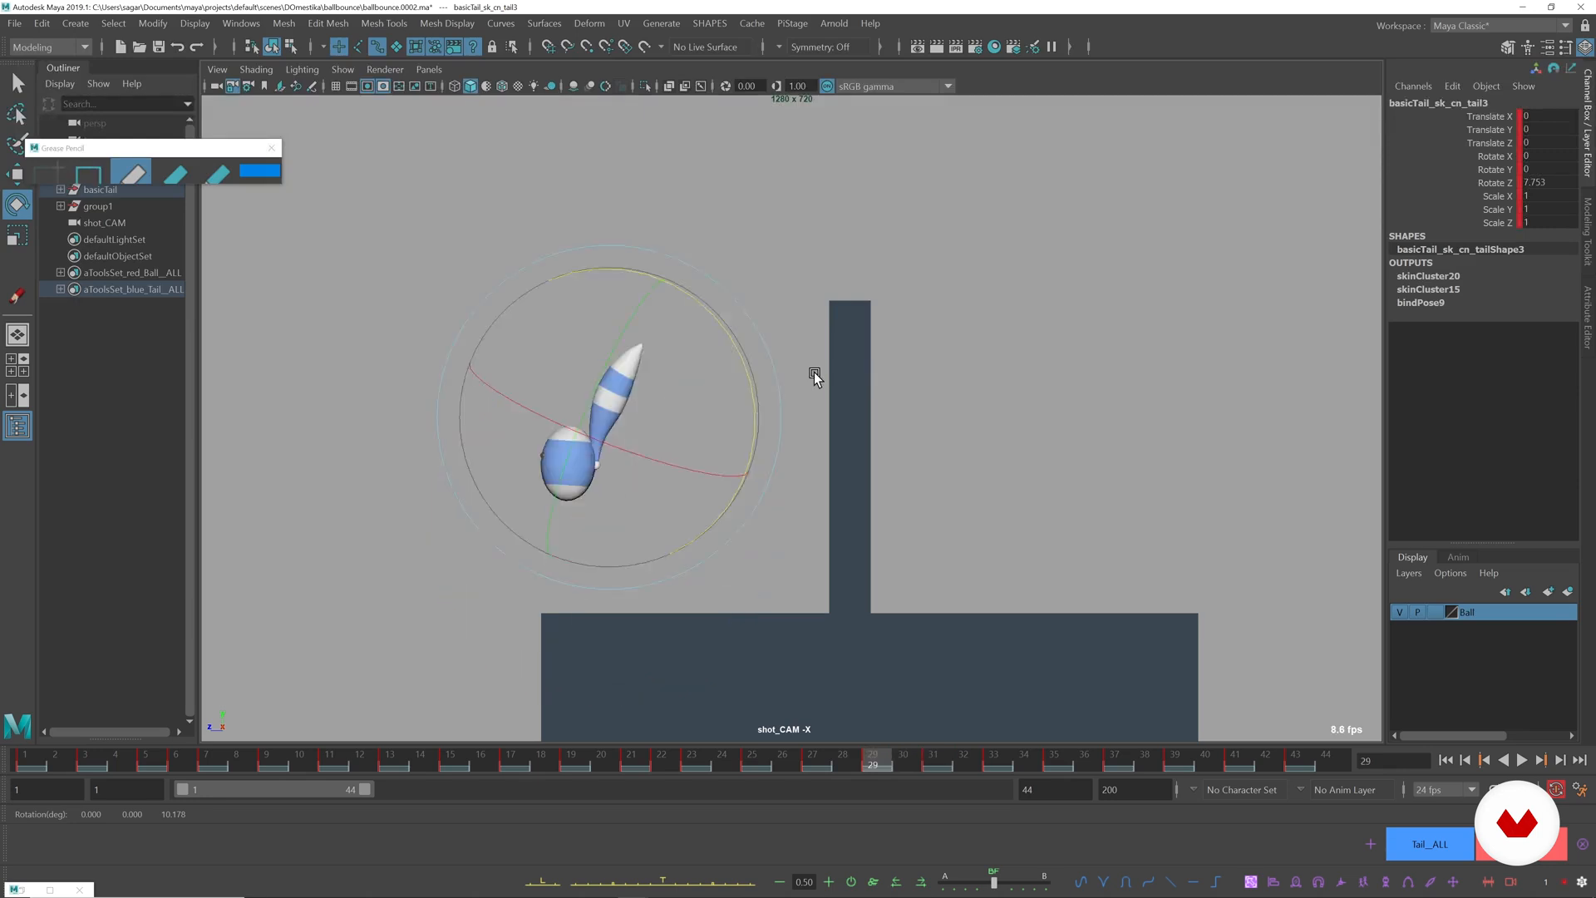
Rotate the base tail control at frame 28 to lower the tail slightly, comparing it with the previous pose.
click(780, 363)
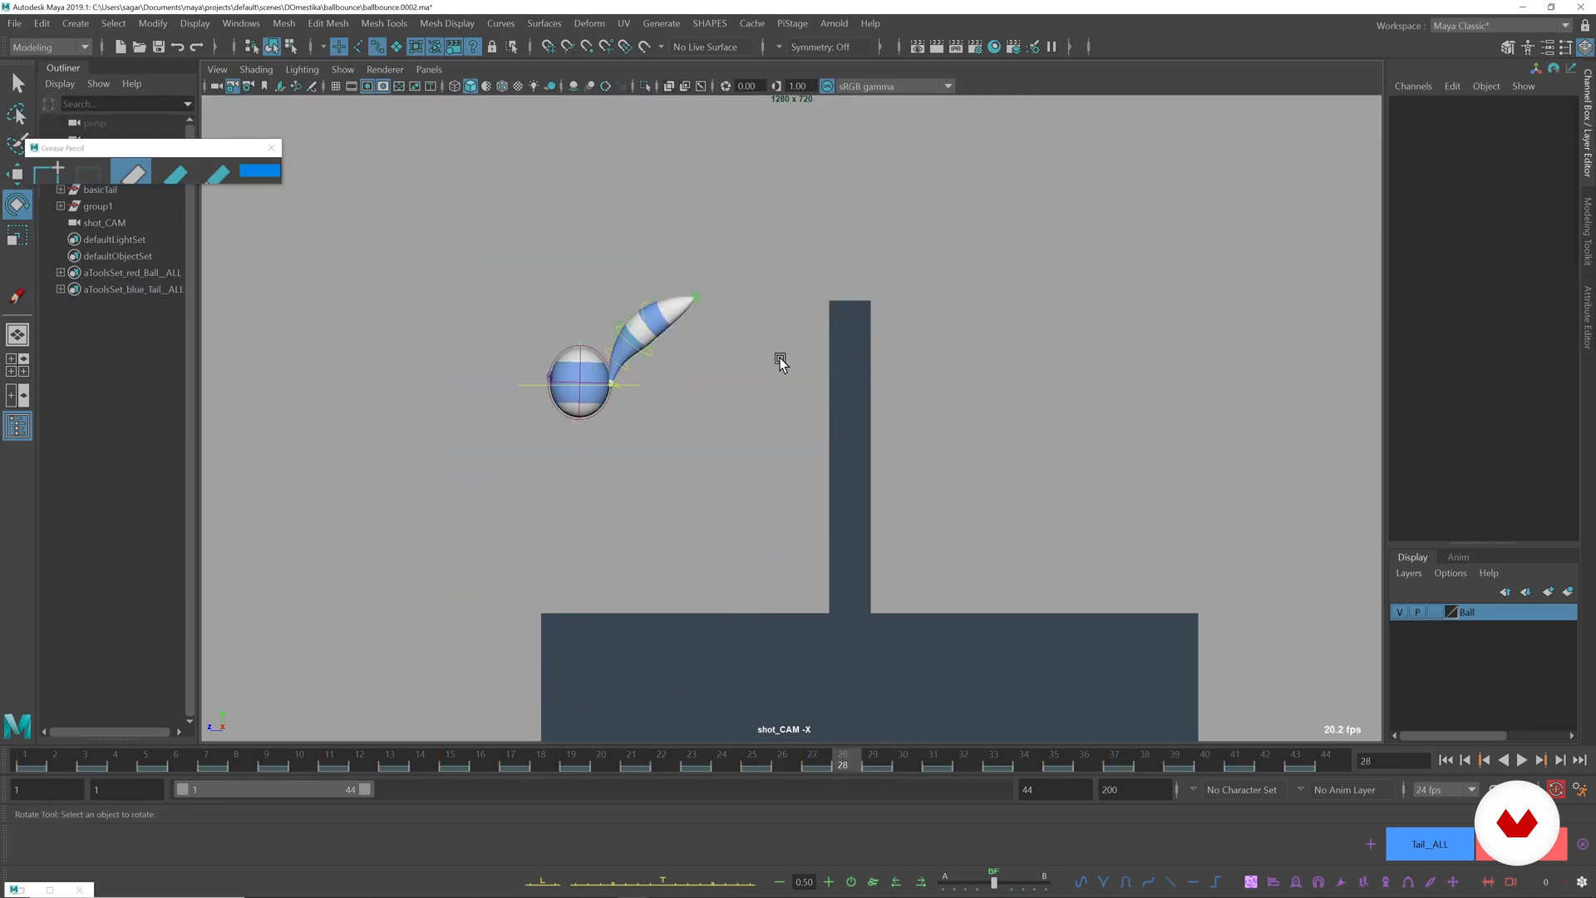
click(617, 384)
drag(734, 331, 902, 359)
key(comma)
key(period)
click(1012, 408)
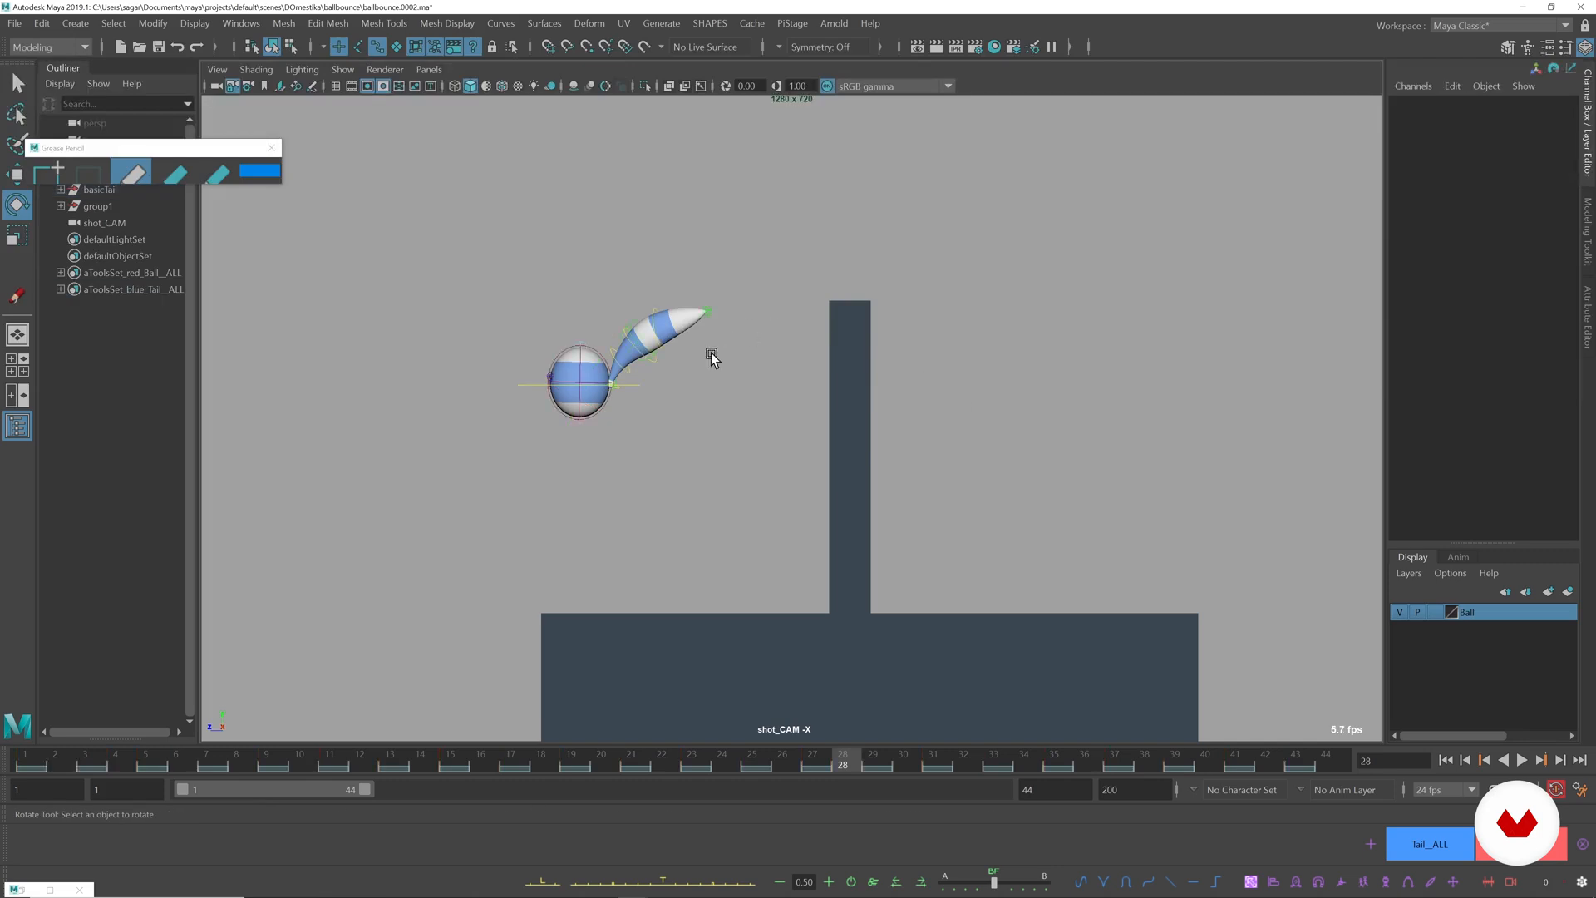
Rotate the fourth tail control at frame 28 to bend the tail tip downward and compare the adjacent poses.
click(662, 347)
drag(790, 276, 797, 317)
key(comma)
key(period)
Rotate the fourth tail control during the ball's fall after frame 28 to about 15 degrees in Z and check through frame 32.
key(period)
key(comma)
key(period)
key(period)
drag(731, 427, 714, 386)
key(alt+comma)
key(alt+period)
key(alt+period)
Select all tail controls, delete their keys at frame 31, and check the in-between against the surrounding frames.
key(alt+period)
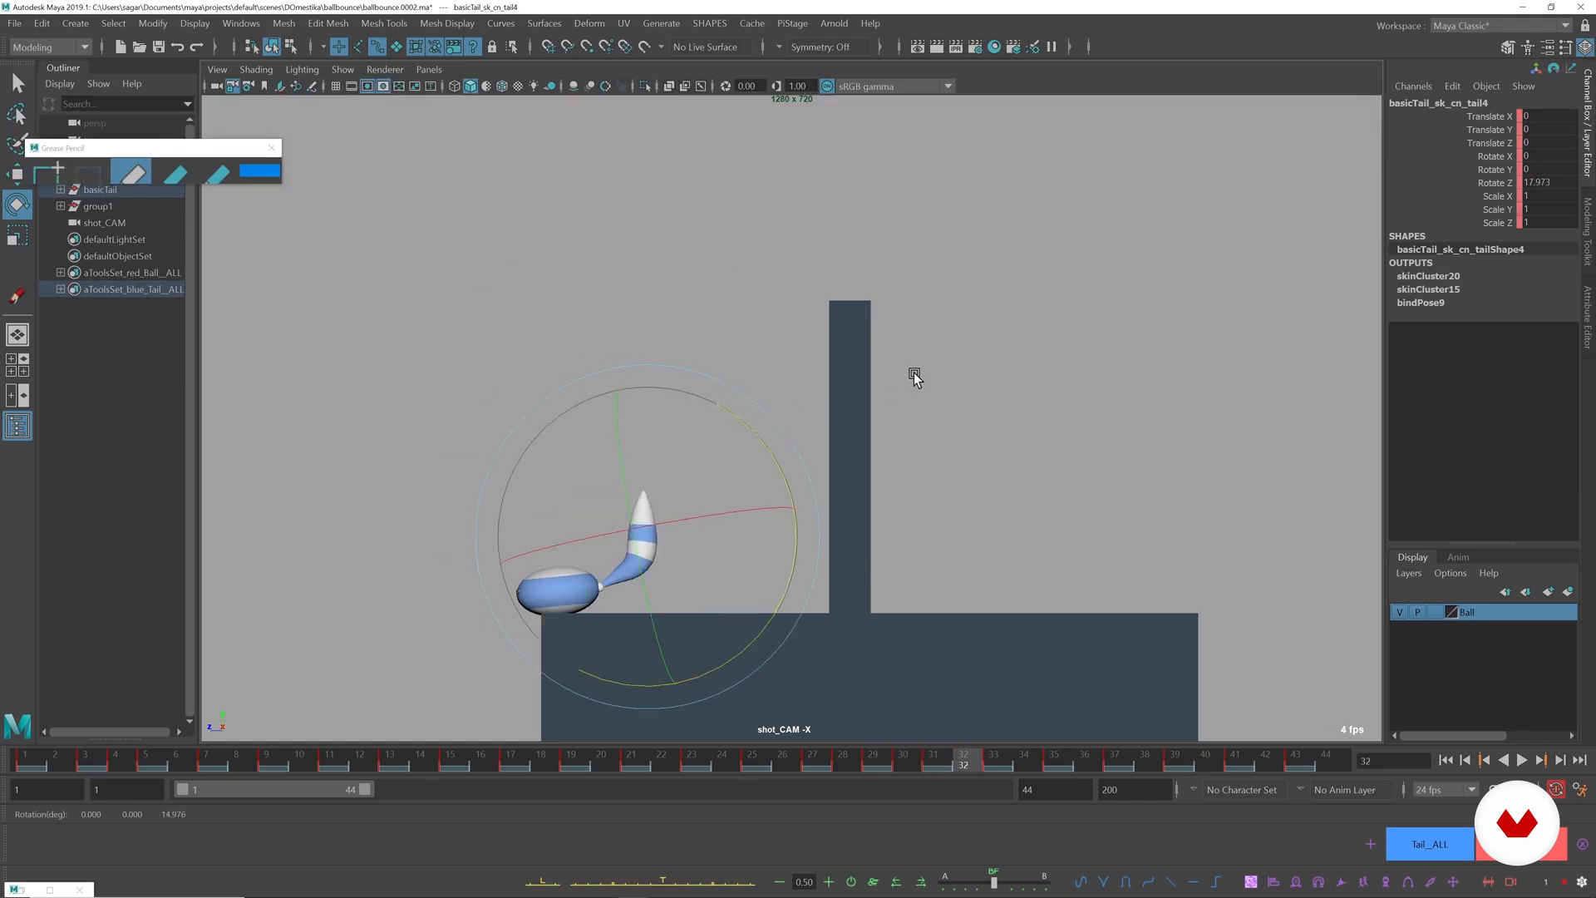
key(alt+comma)
key(alt+comma)
key(alt+period)
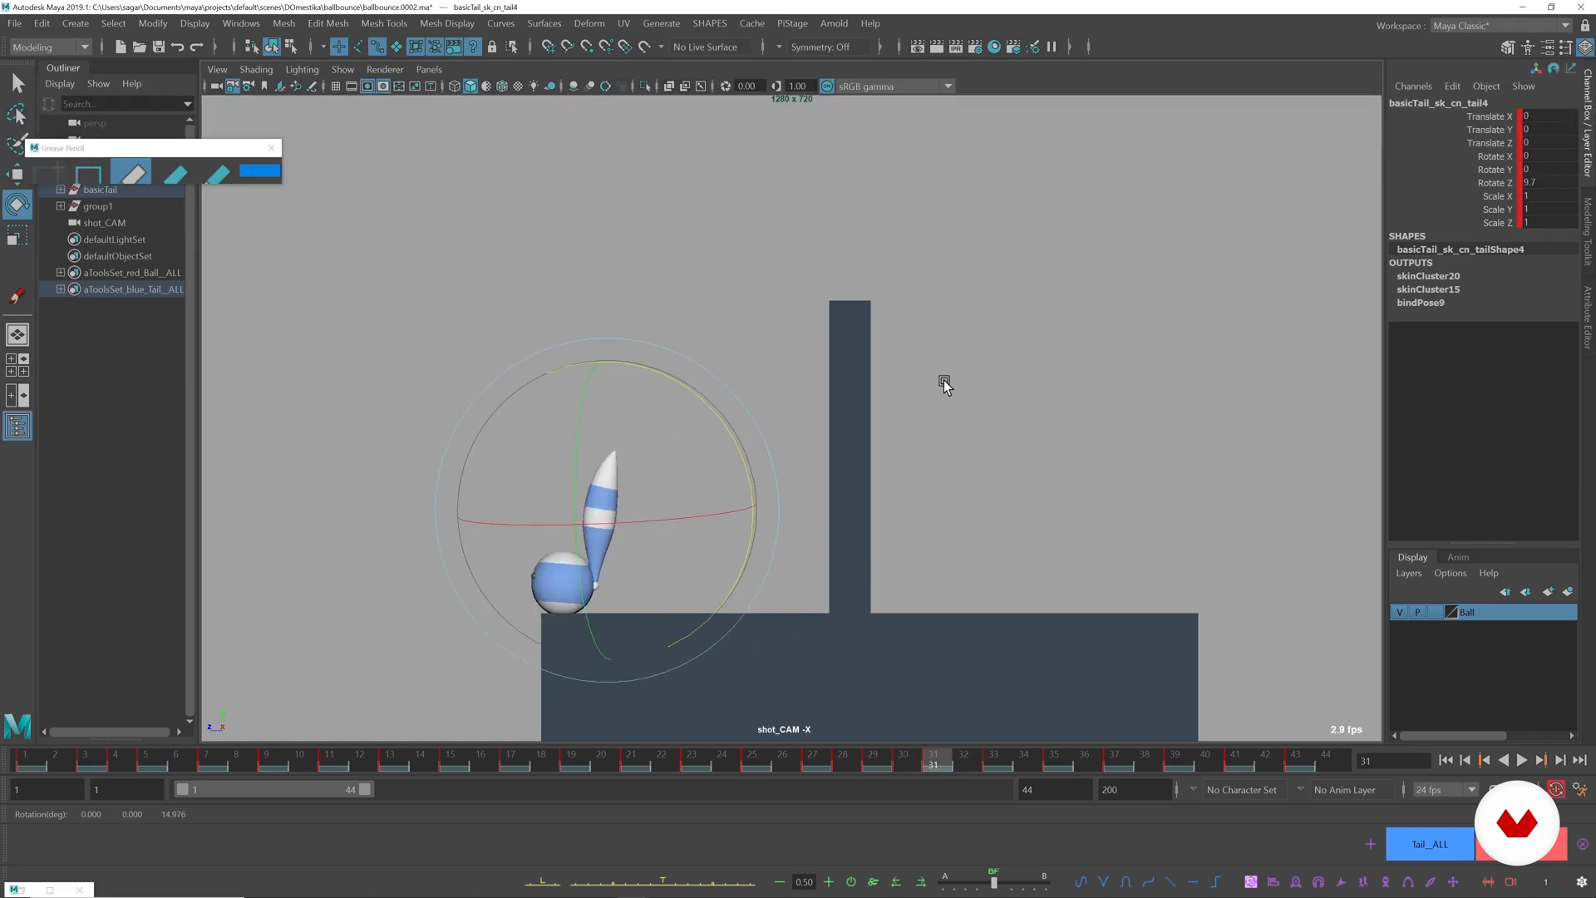
click(1440, 845)
key(alt+period)
key(alt+comma)
right_click(941, 755)
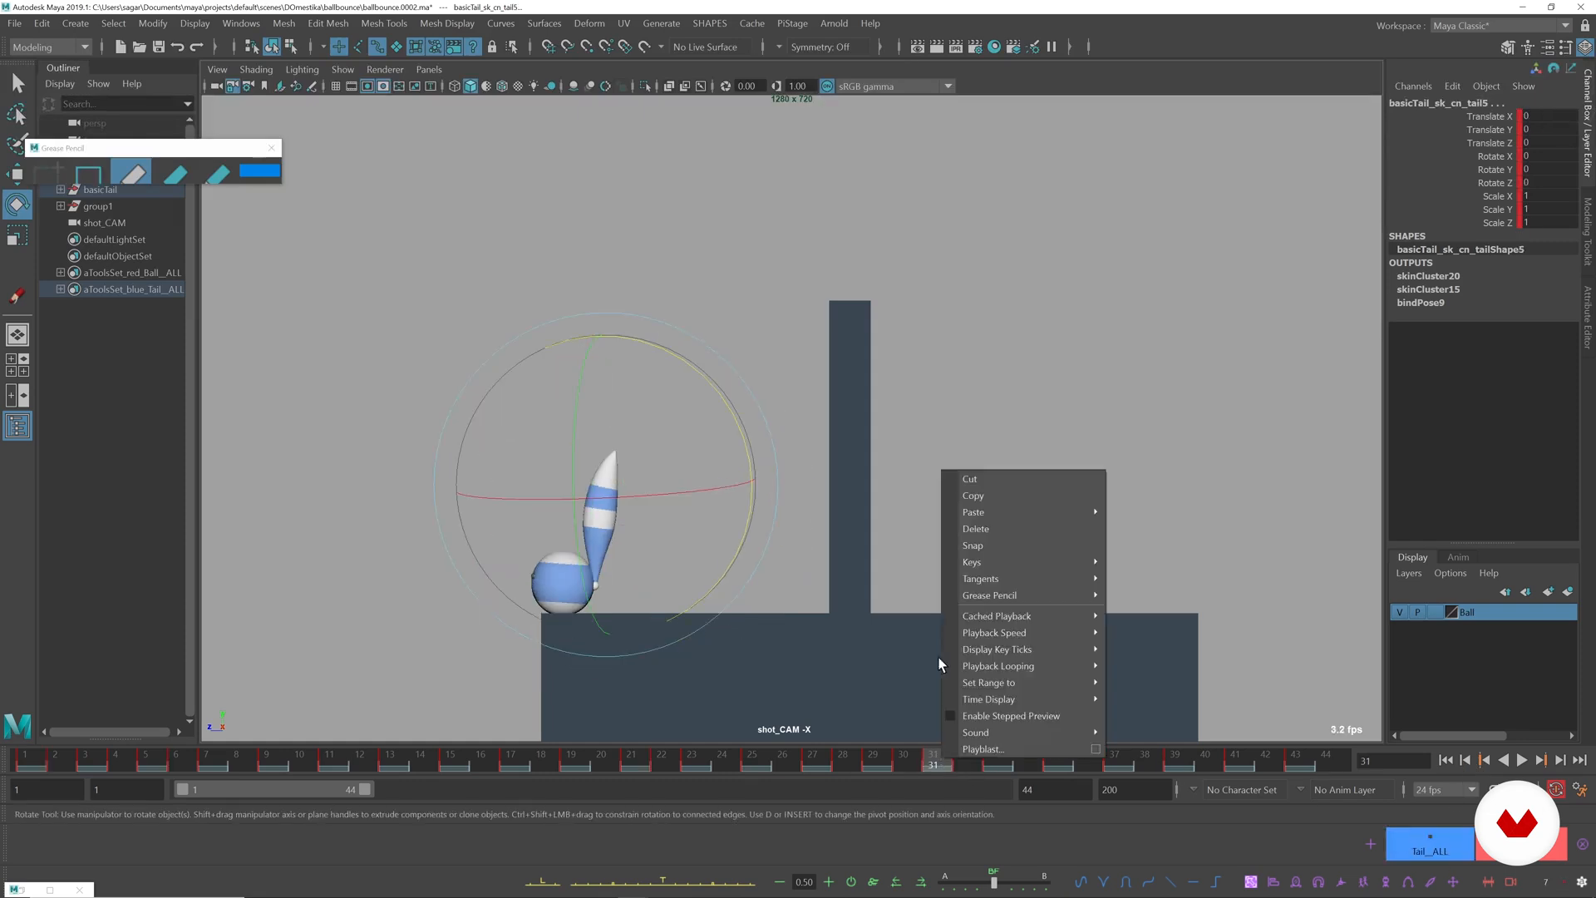
click(970, 530)
key(alt+comma)
key(alt+comma)
key(alt+period)
key(alt+period)
Rotate the tail3 control at frame 31 so the tail bends slightly more back toward the ball.
click(1122, 511)
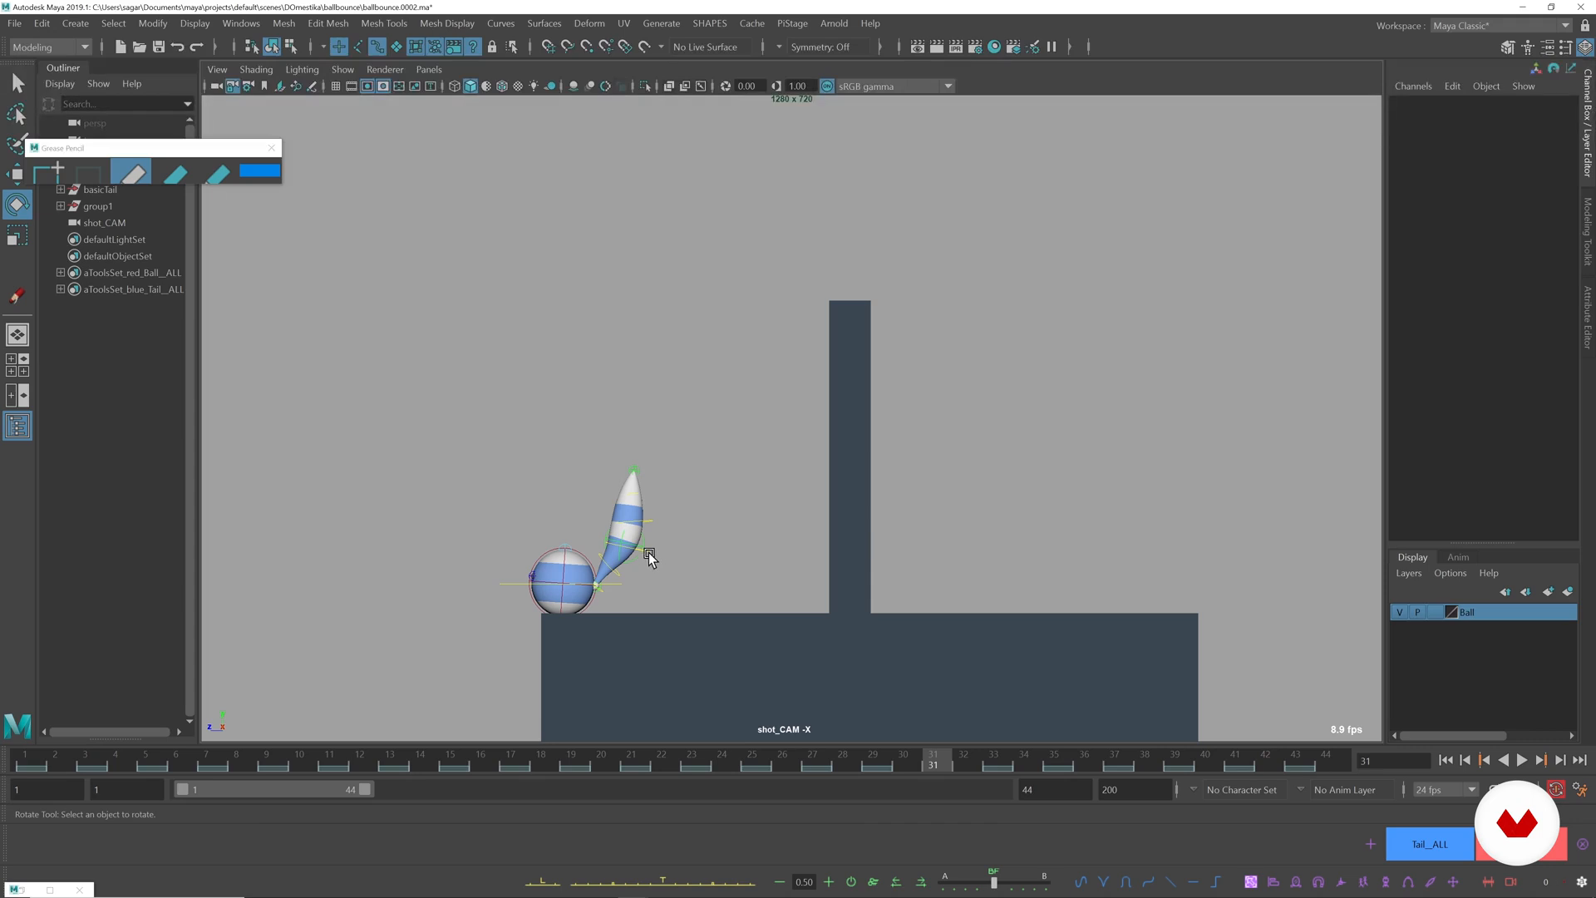
click(639, 551)
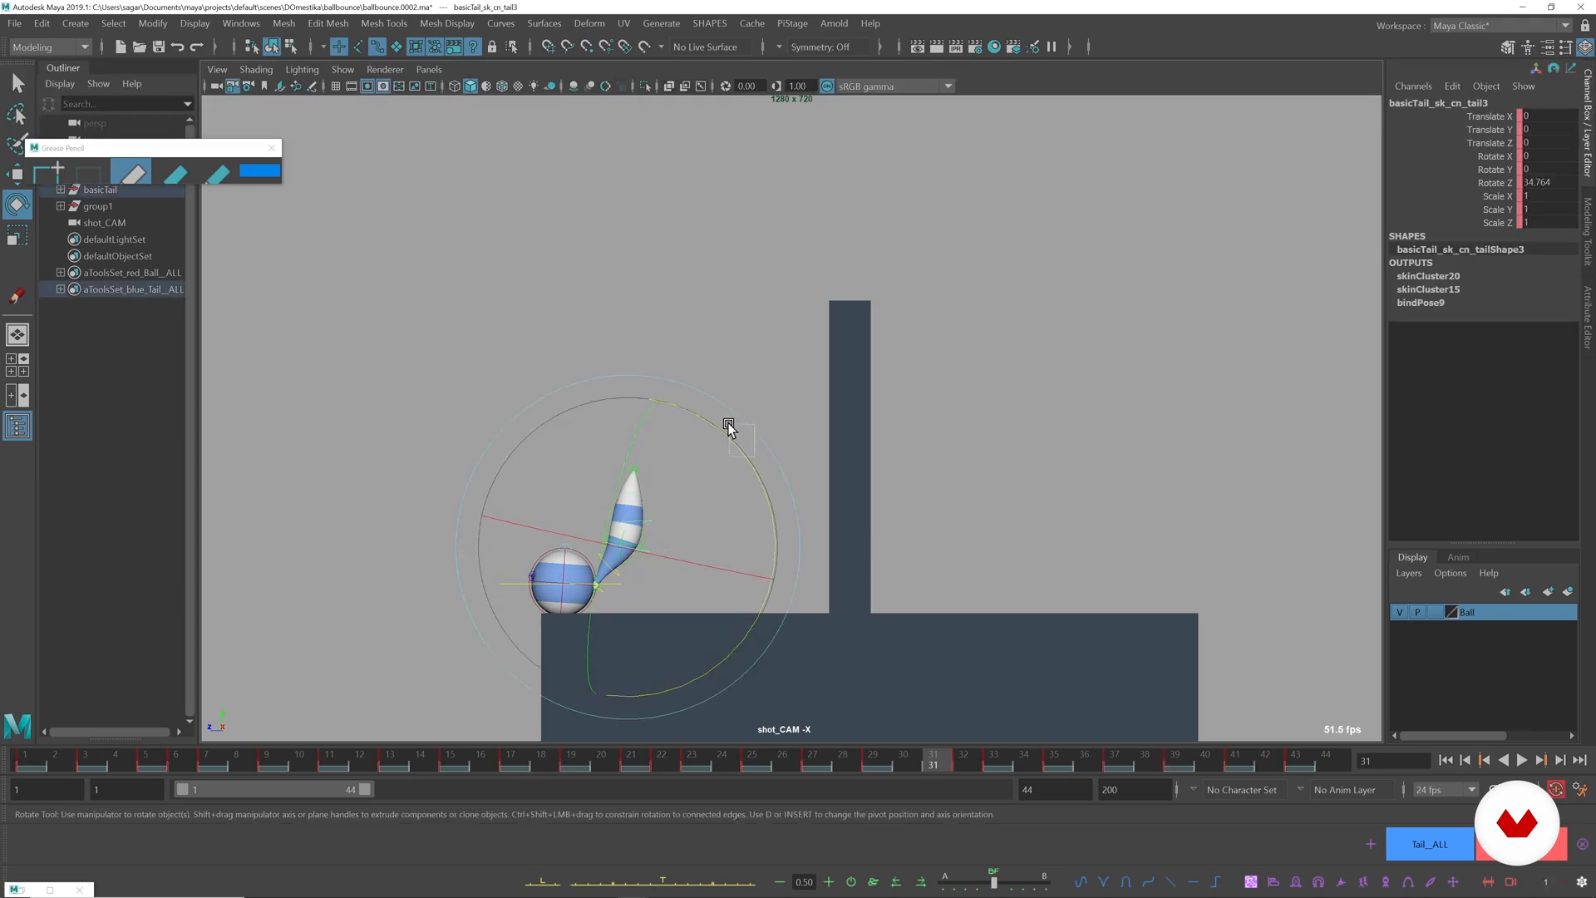
drag(770, 446, 748, 474)
click(660, 476)
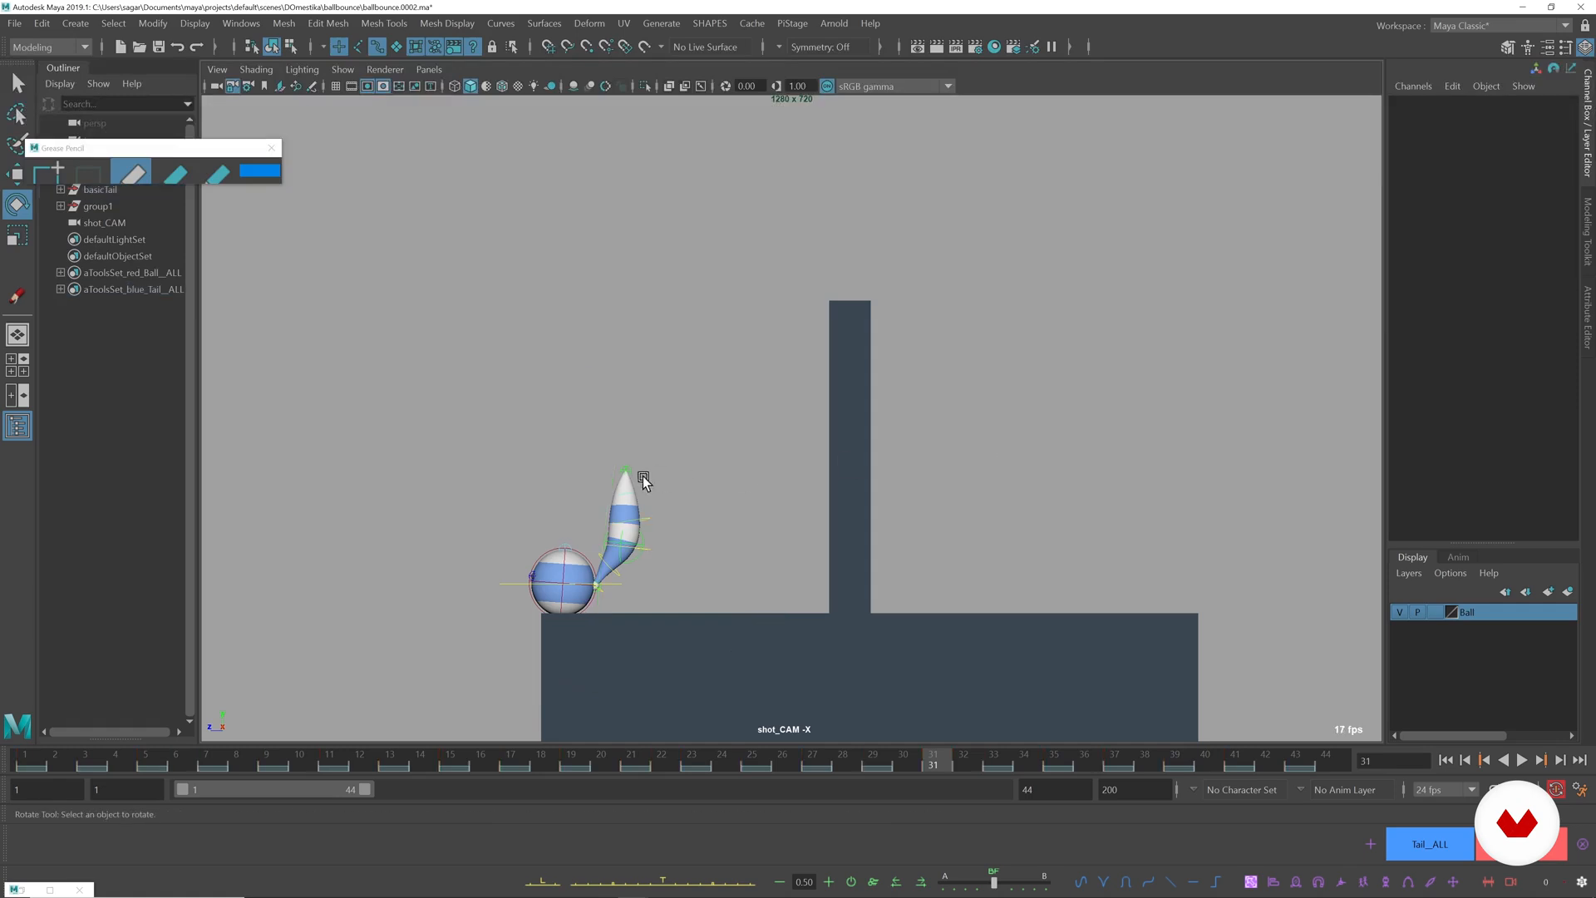
Rotate the tail5 control at frame 31 to about 13.6 degrees in Z and compare the poses through frame 33.
click(624, 492)
drag(747, 416, 725, 379)
key(alt+comma)
key(alt+period)
key(alt+period)
key(alt+period)
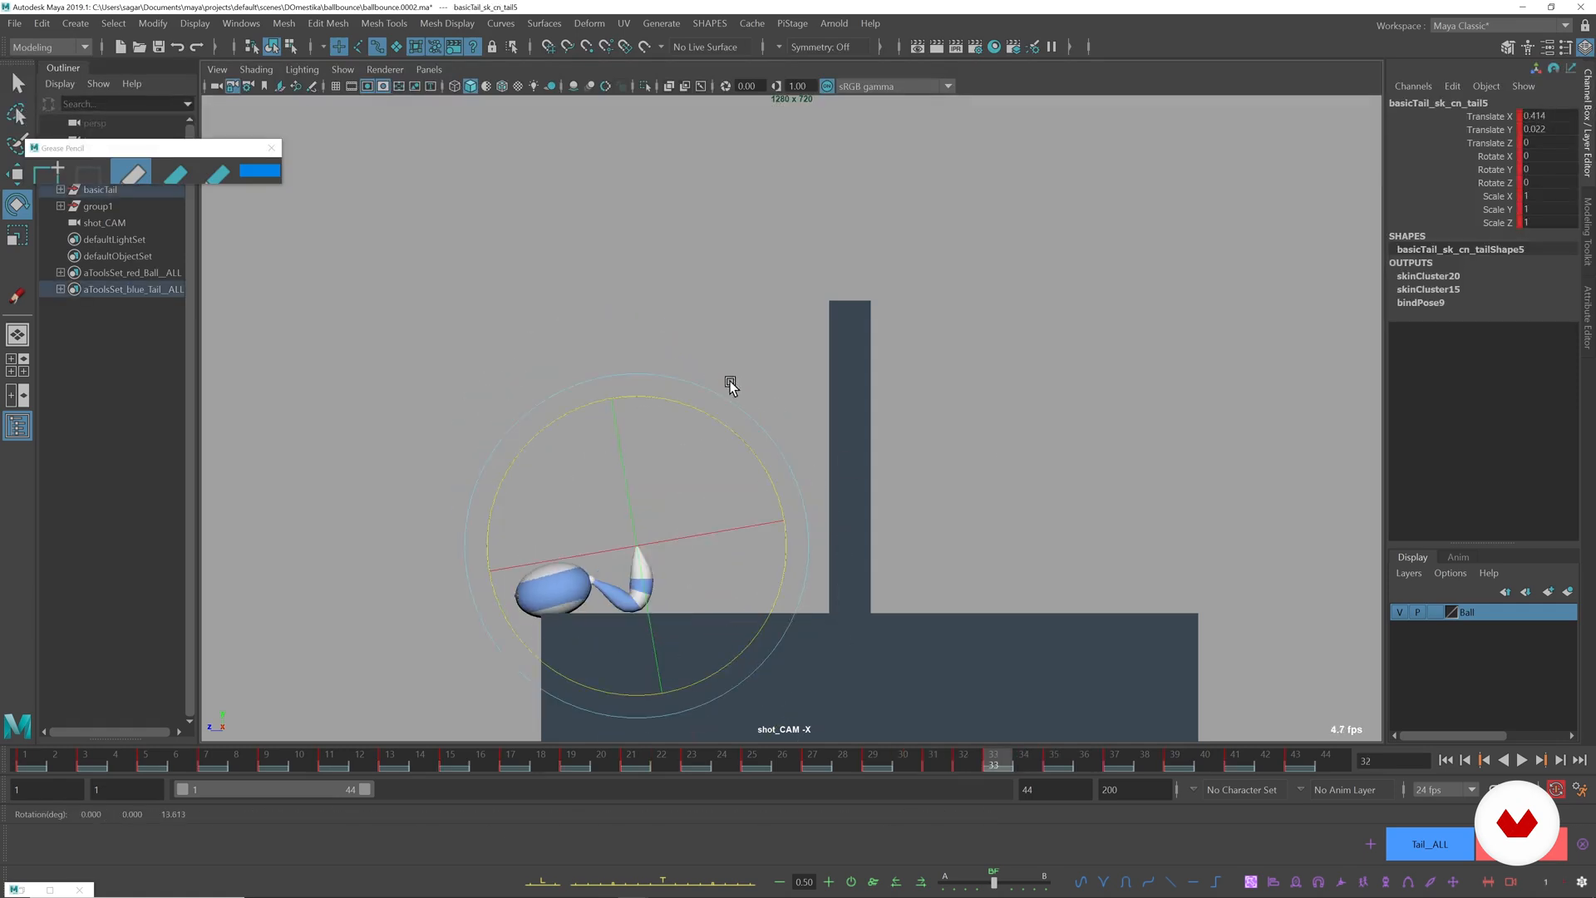
Rotate the tail5 control at frame 32 to curl the upper tail slightly toward the ball.
click(1180, 479)
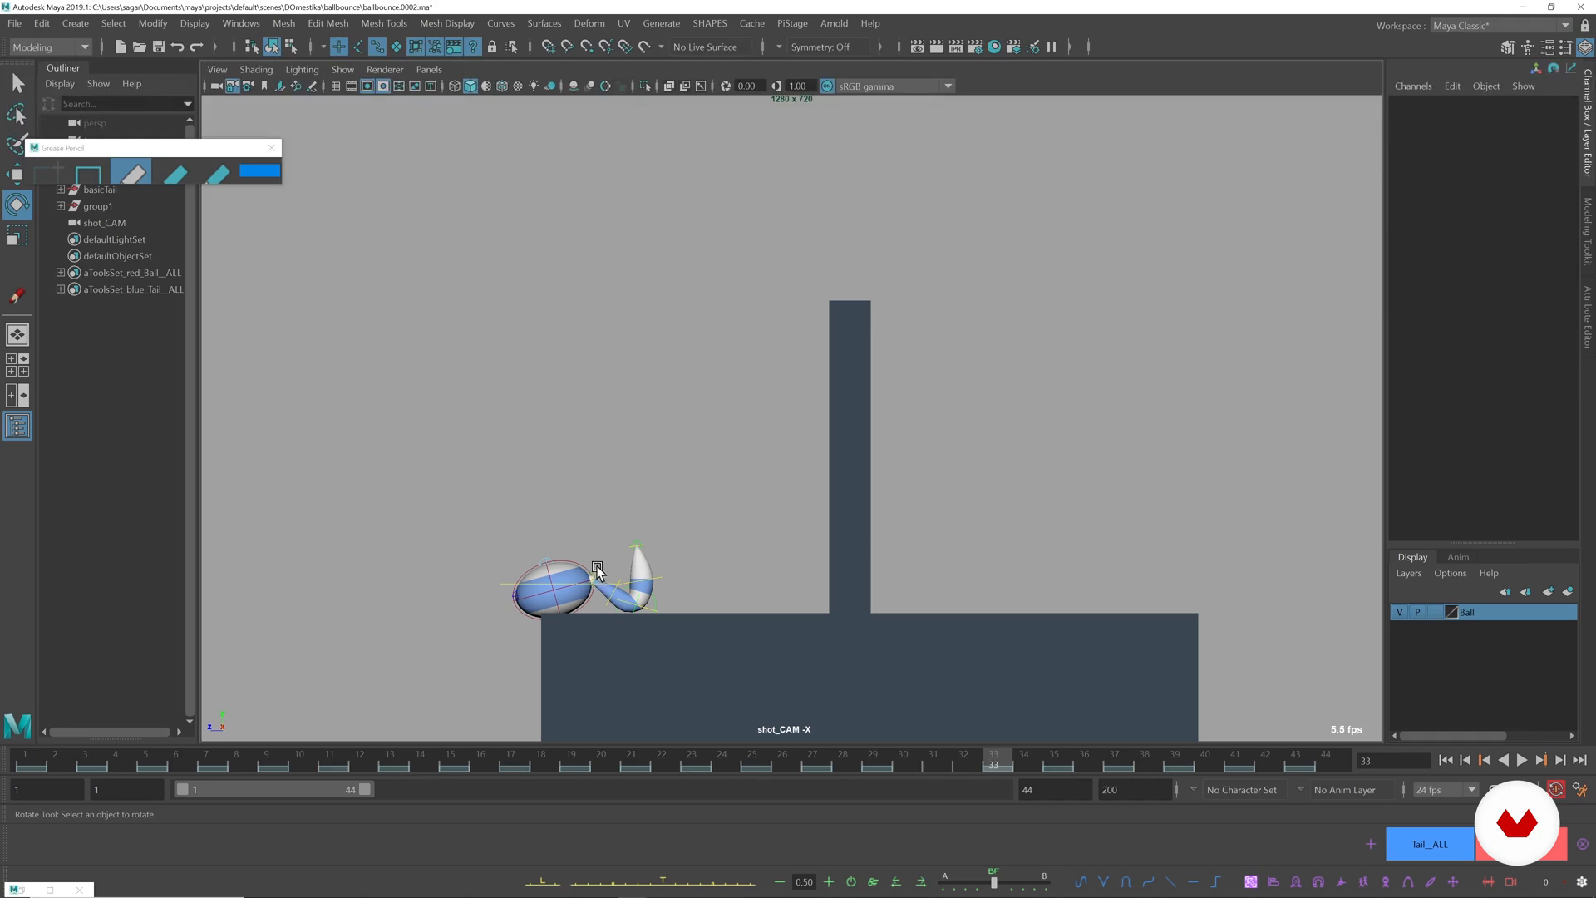
click(599, 570)
key(alt+comma)
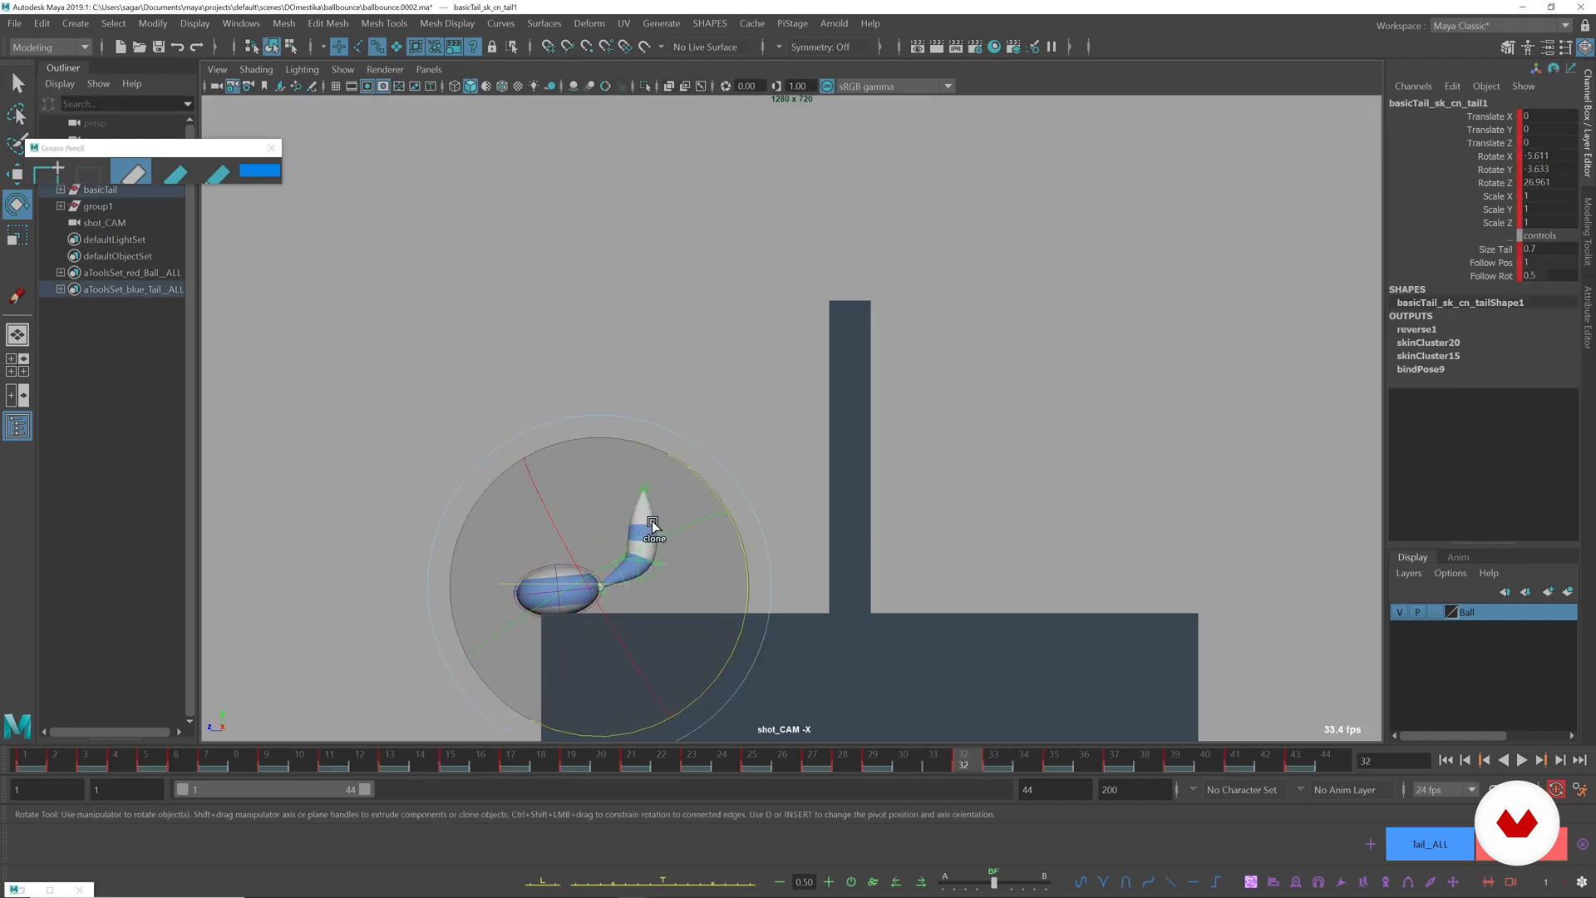
click(875, 439)
click(653, 509)
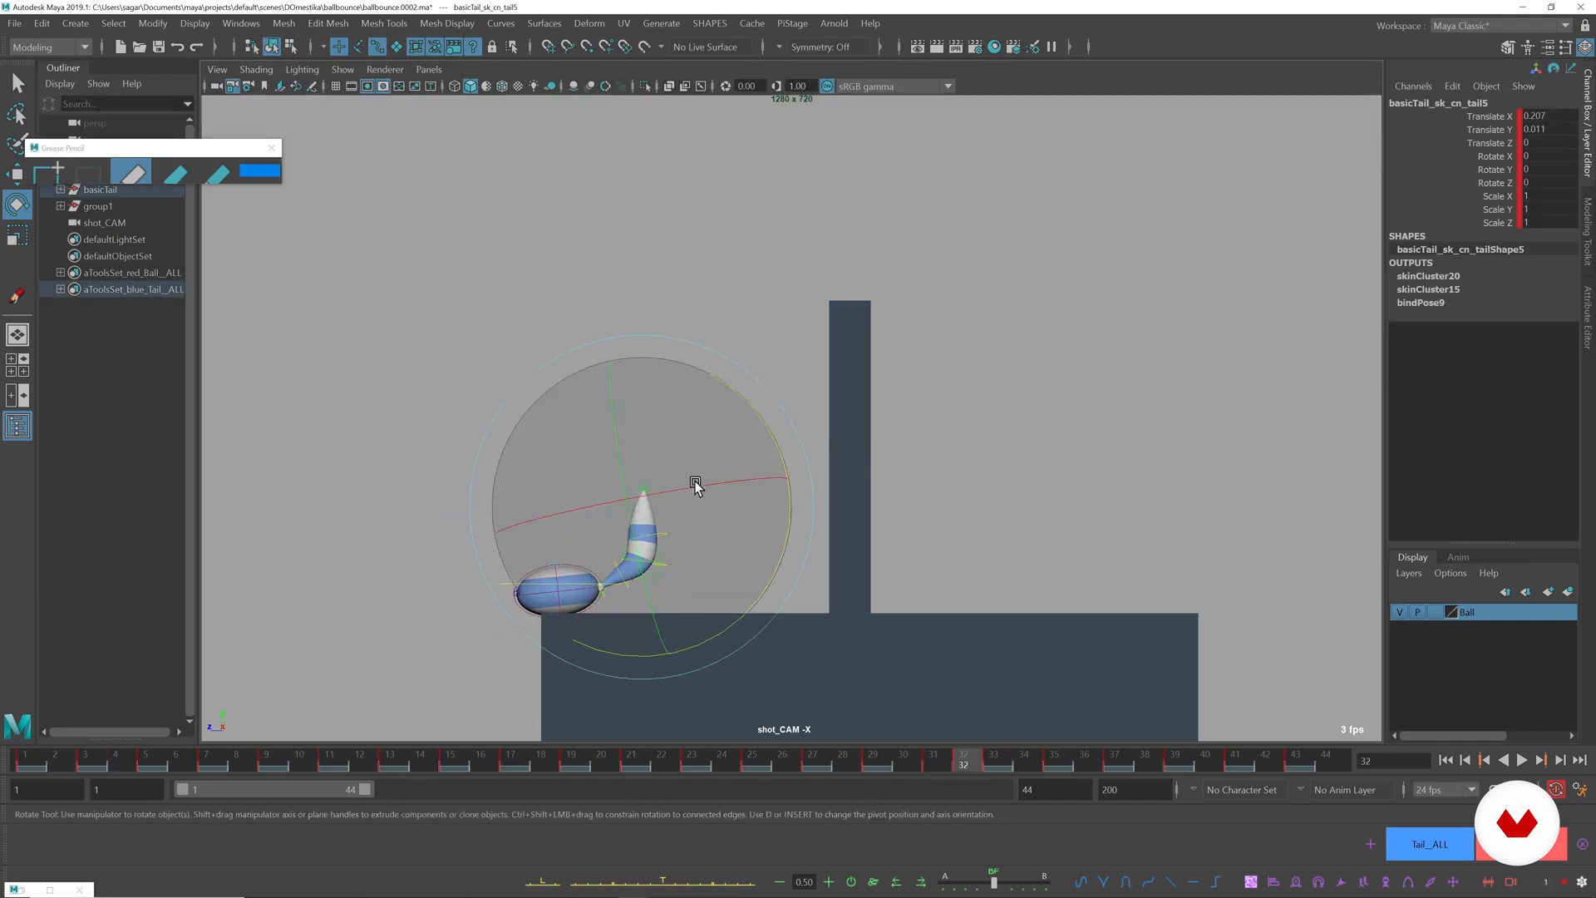
drag(769, 428, 750, 384)
click(1021, 490)
Reposition the tail end control at frame 32 closer to the ball and rotate it to about 21.9 degrees in Z.
click(654, 503)
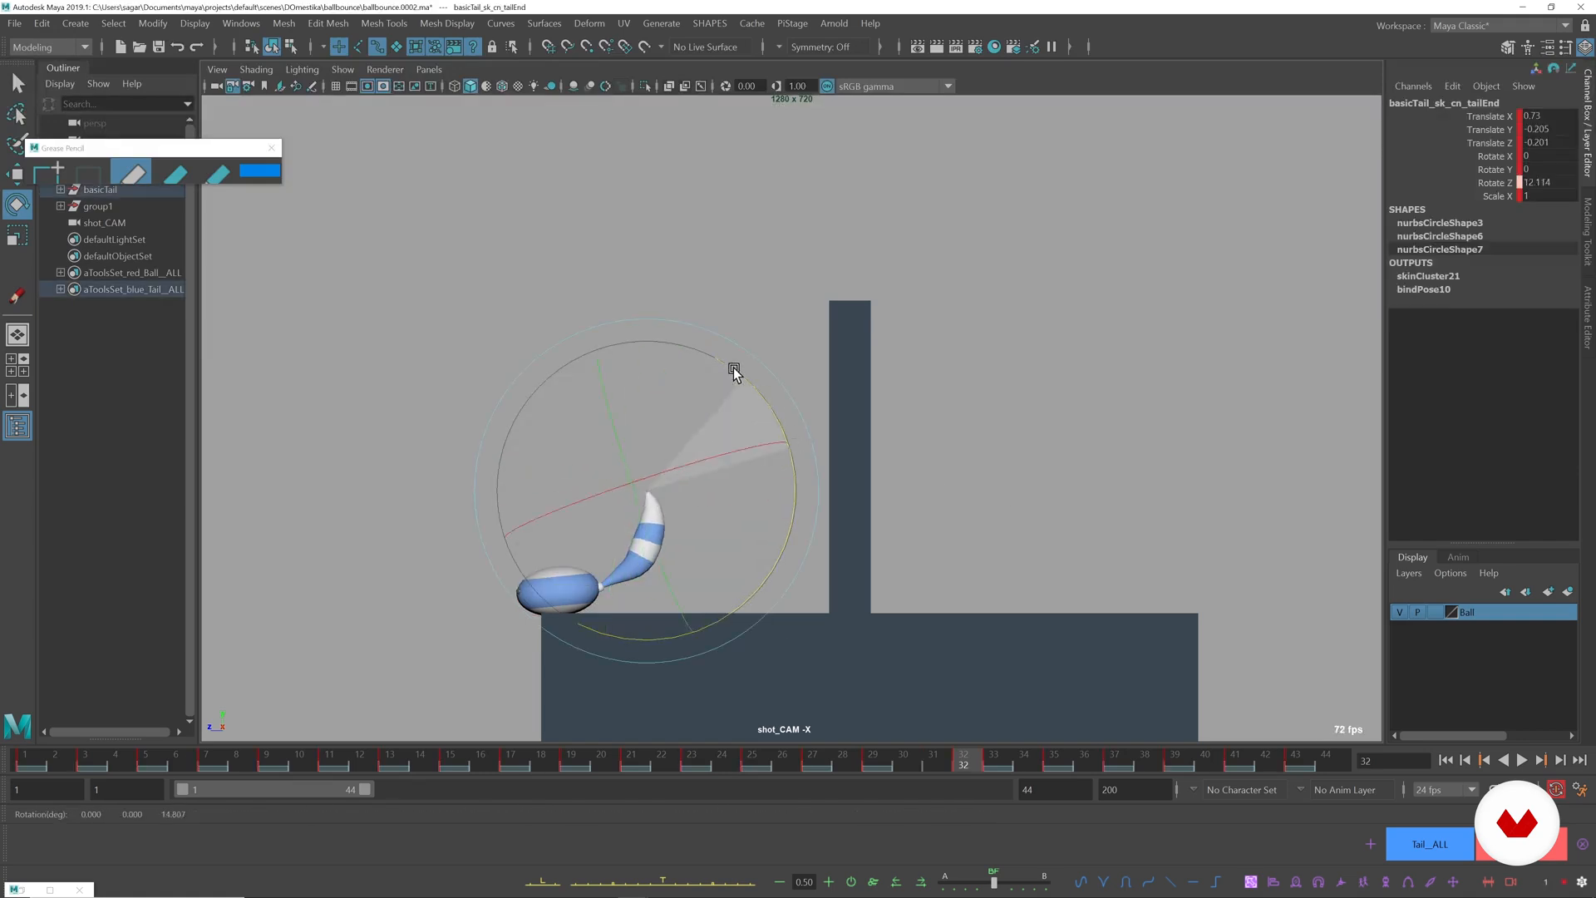
key(w)
drag(645, 476, 634, 490)
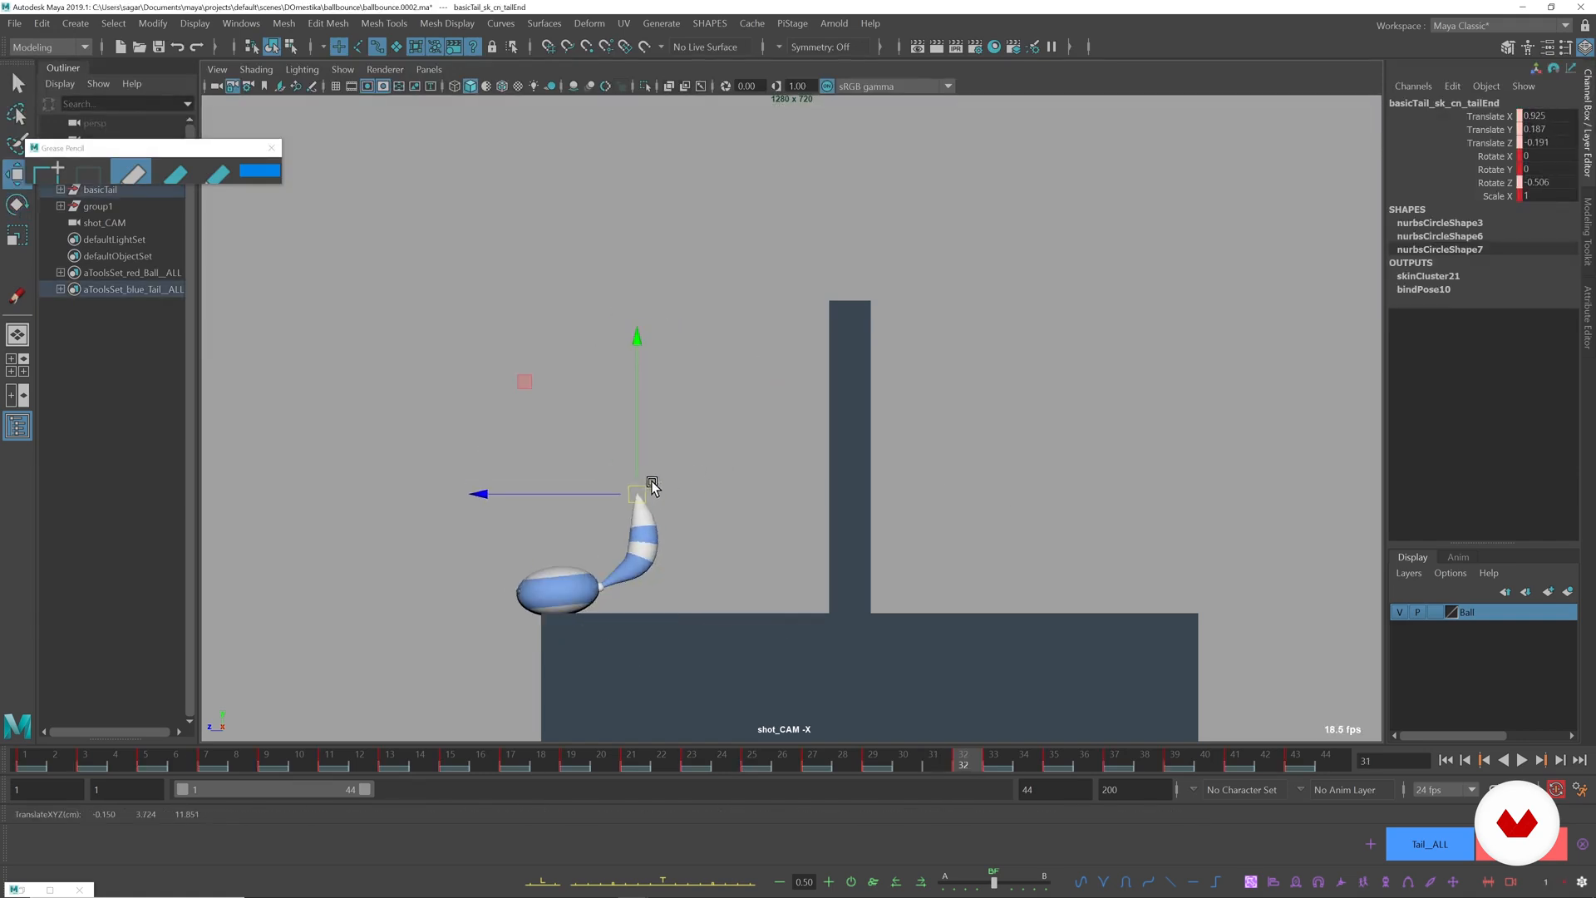
key(e)
drag(766, 457, 754, 420)
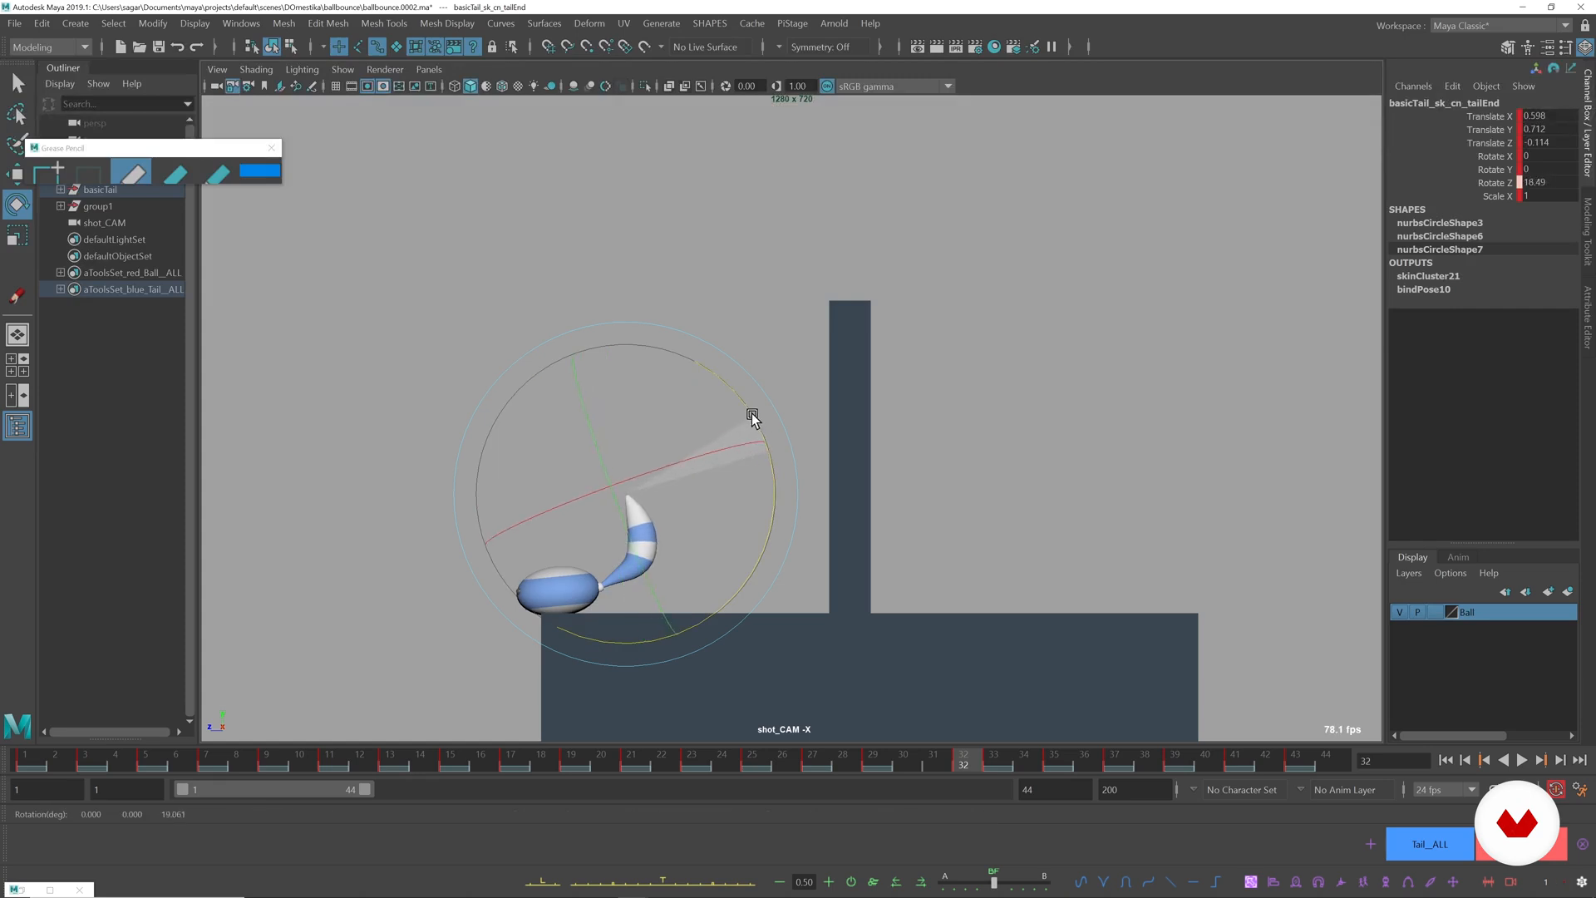
Rotate the tail end control at frame 33 to about 16.5 degrees in Z and compare it with frame 32.
key(alt+period)
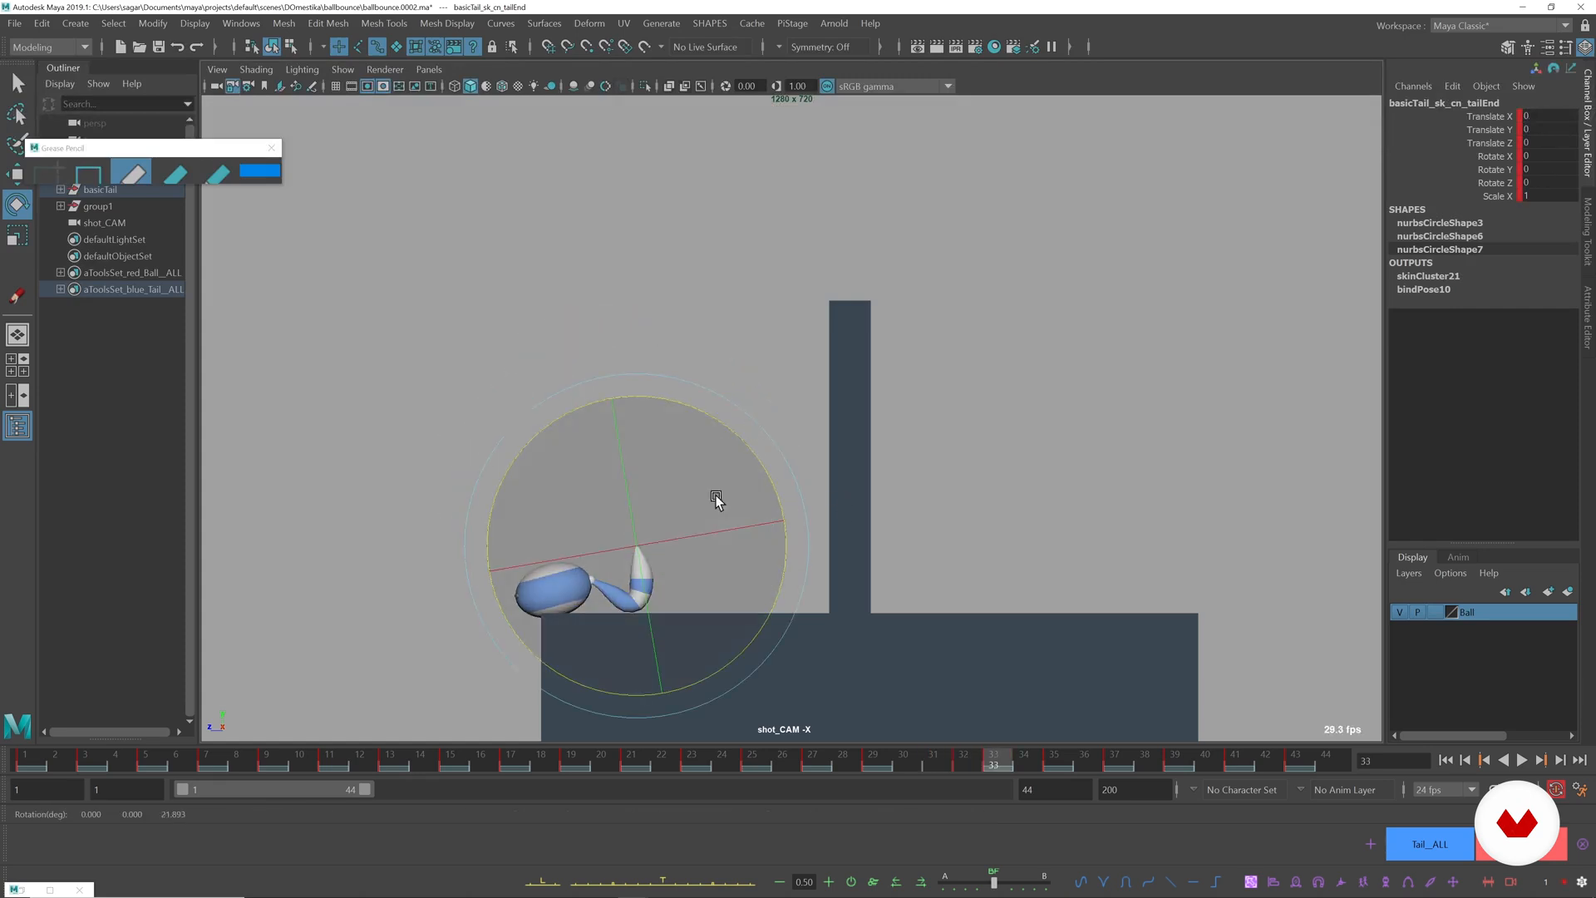
drag(766, 467, 734, 446)
key(alt+comma)
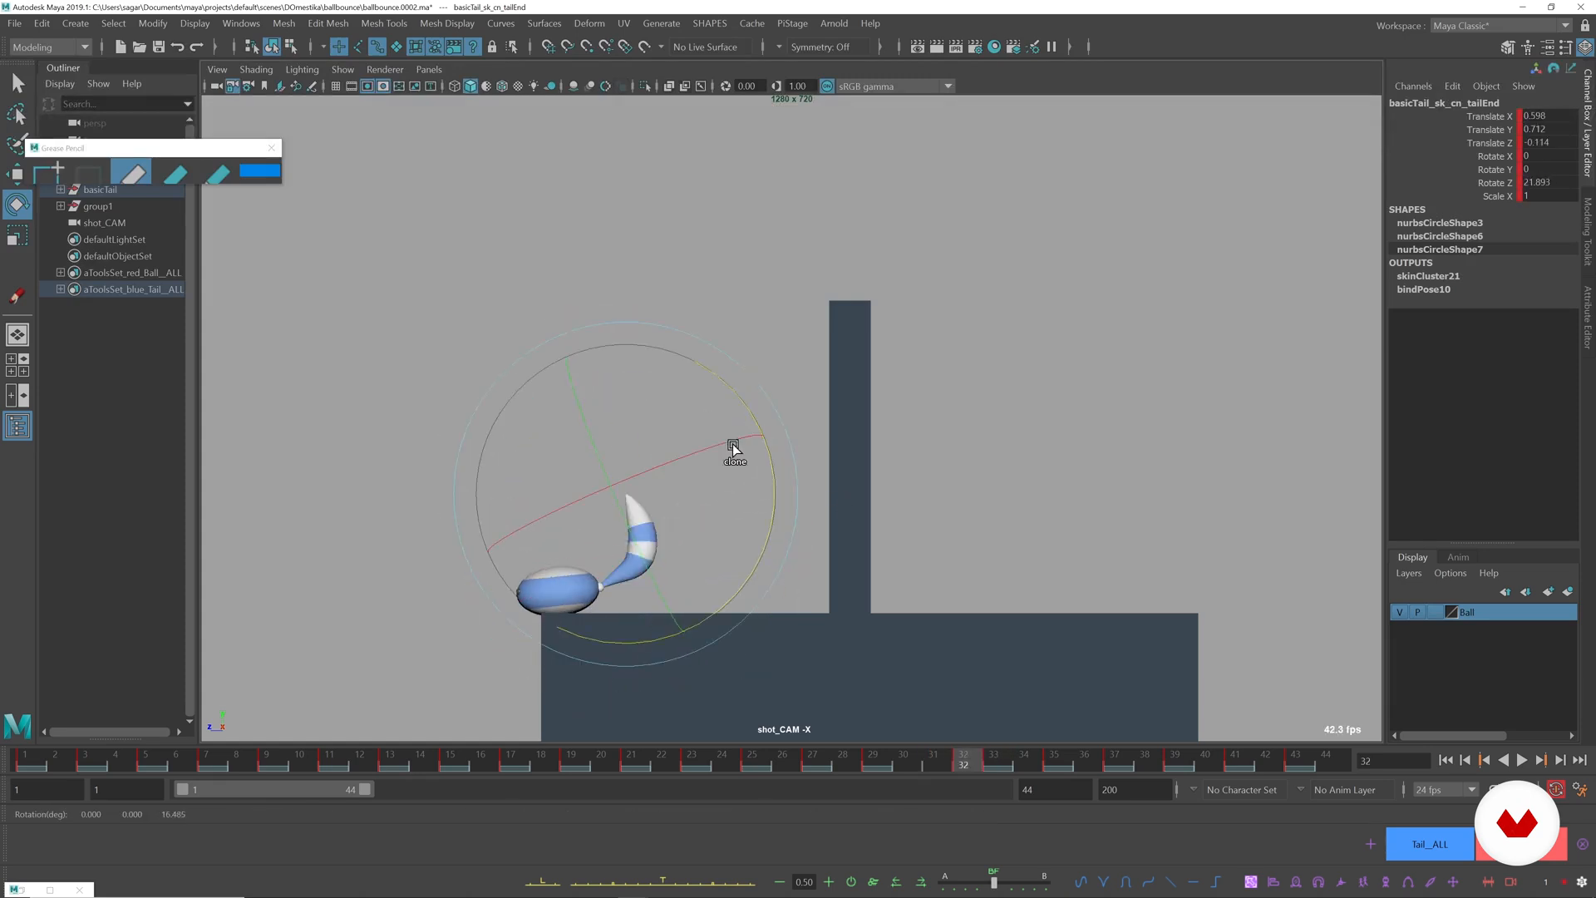
Play back the whole animation to review the tail motion and return to frame 1.
key(alt+v)
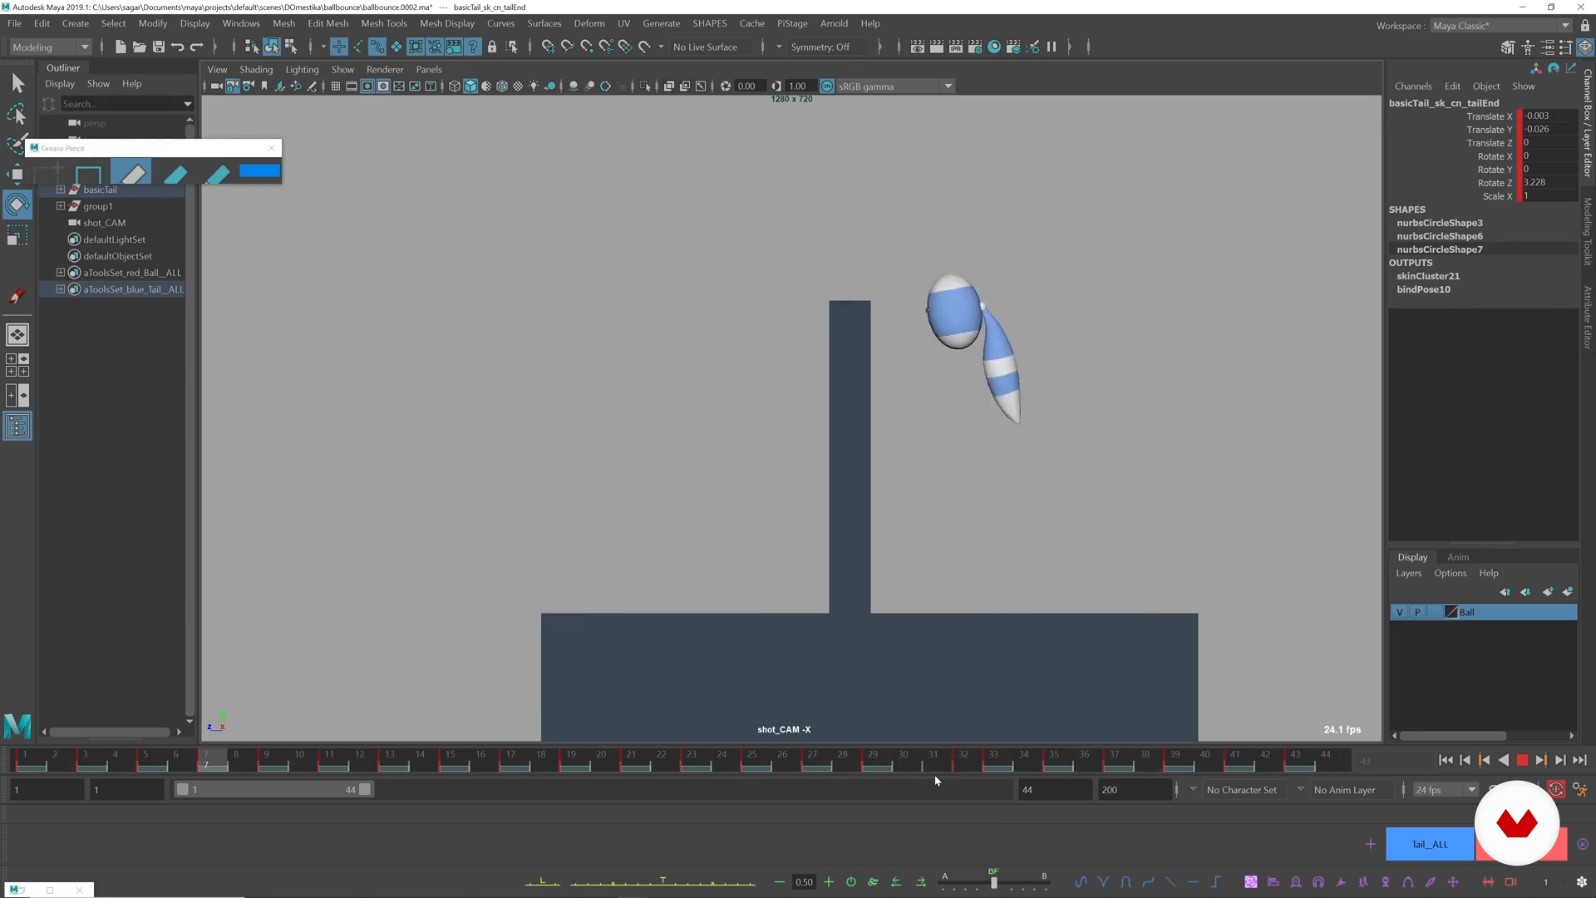
key(Escape)
mouse_move(29, 755)
mouse_down()
mouse_move(98, 754)
mouse_move(0, 753)
mouse_move(100, 757)
mouse_move(25, 758)
mouse_up()
Examine the tail's shape and ground contact close up across frames 1 to 3.
right_drag(1027, 565, 1094, 592)
middle_drag(1094, 591, 681, 357)
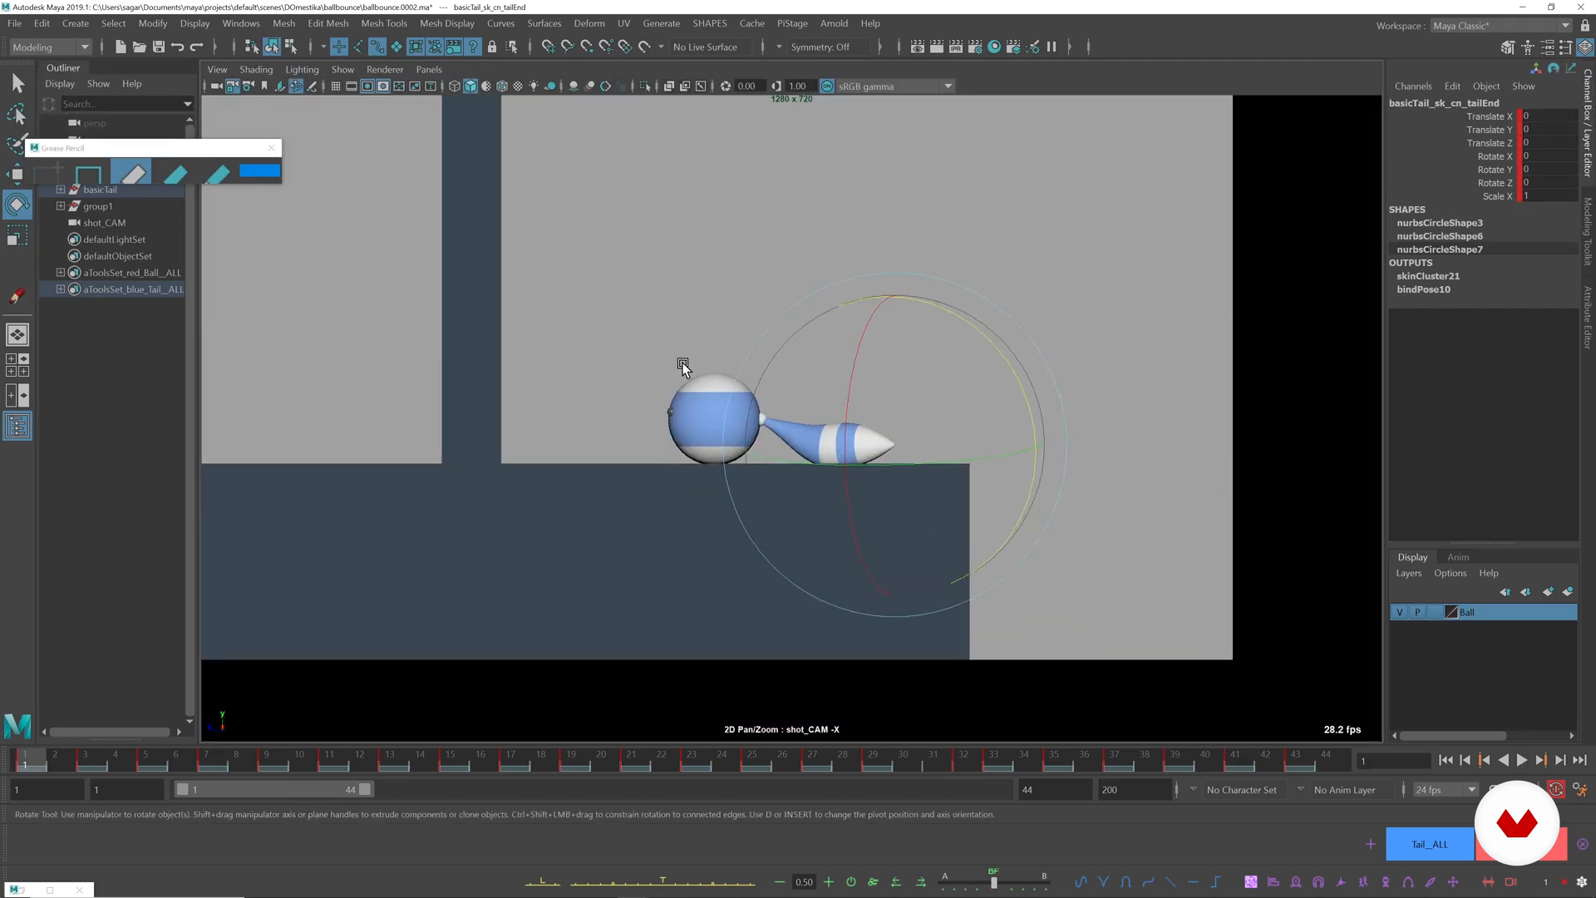
right_drag(681, 357, 873, 482)
middle_drag(873, 481, 855, 532)
right_drag(881, 544, 951, 578)
click(1167, 336)
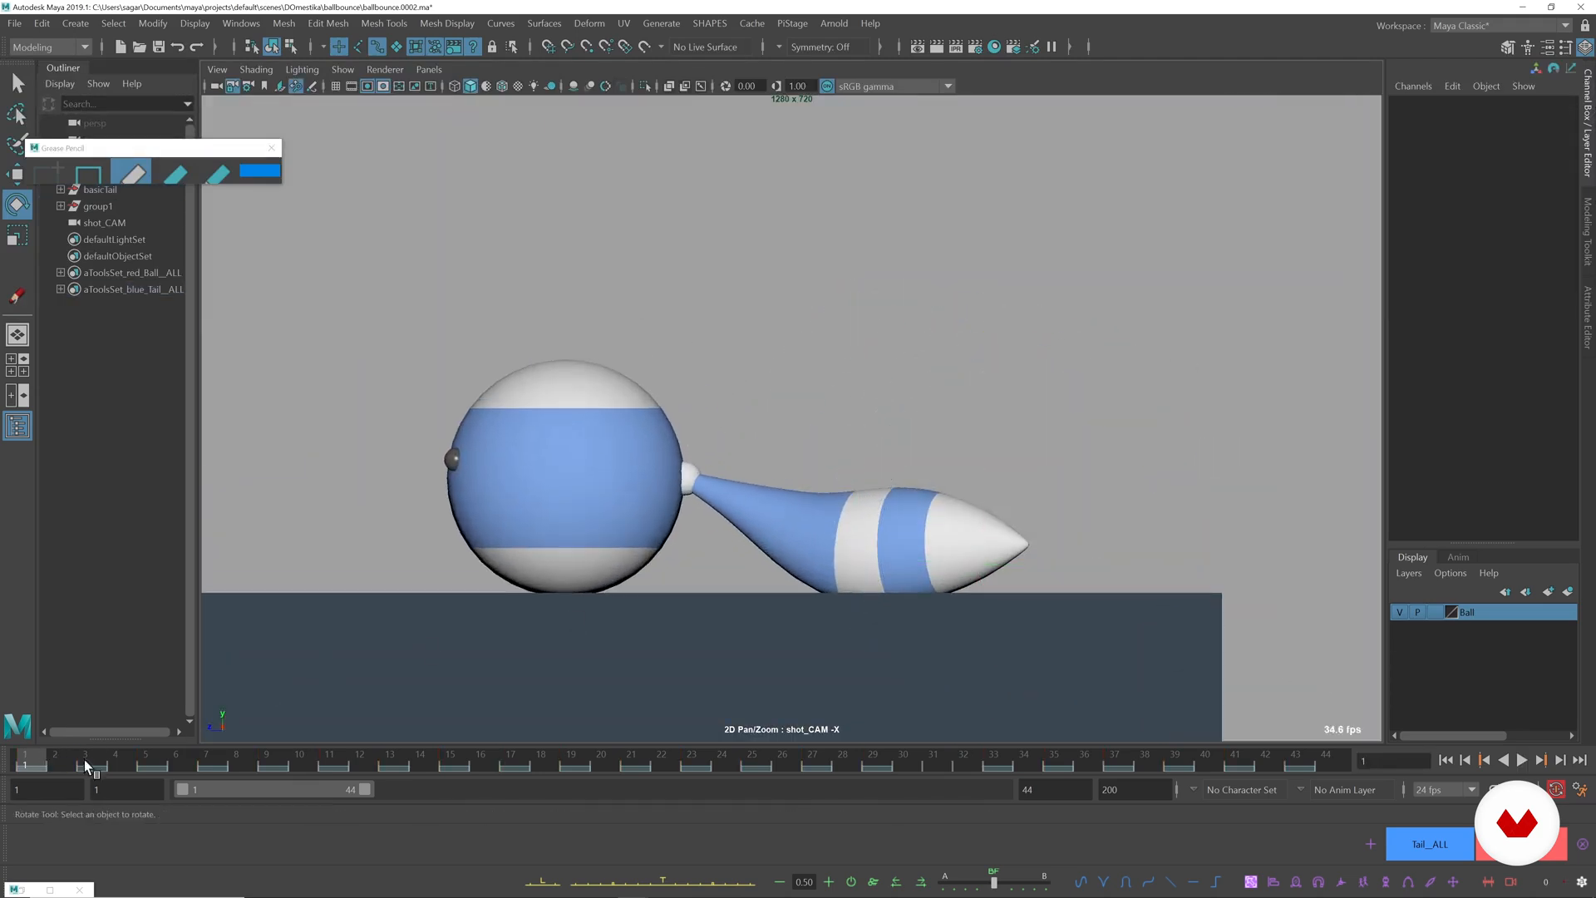
key(alt+1)
key(alt+1)
key(period)
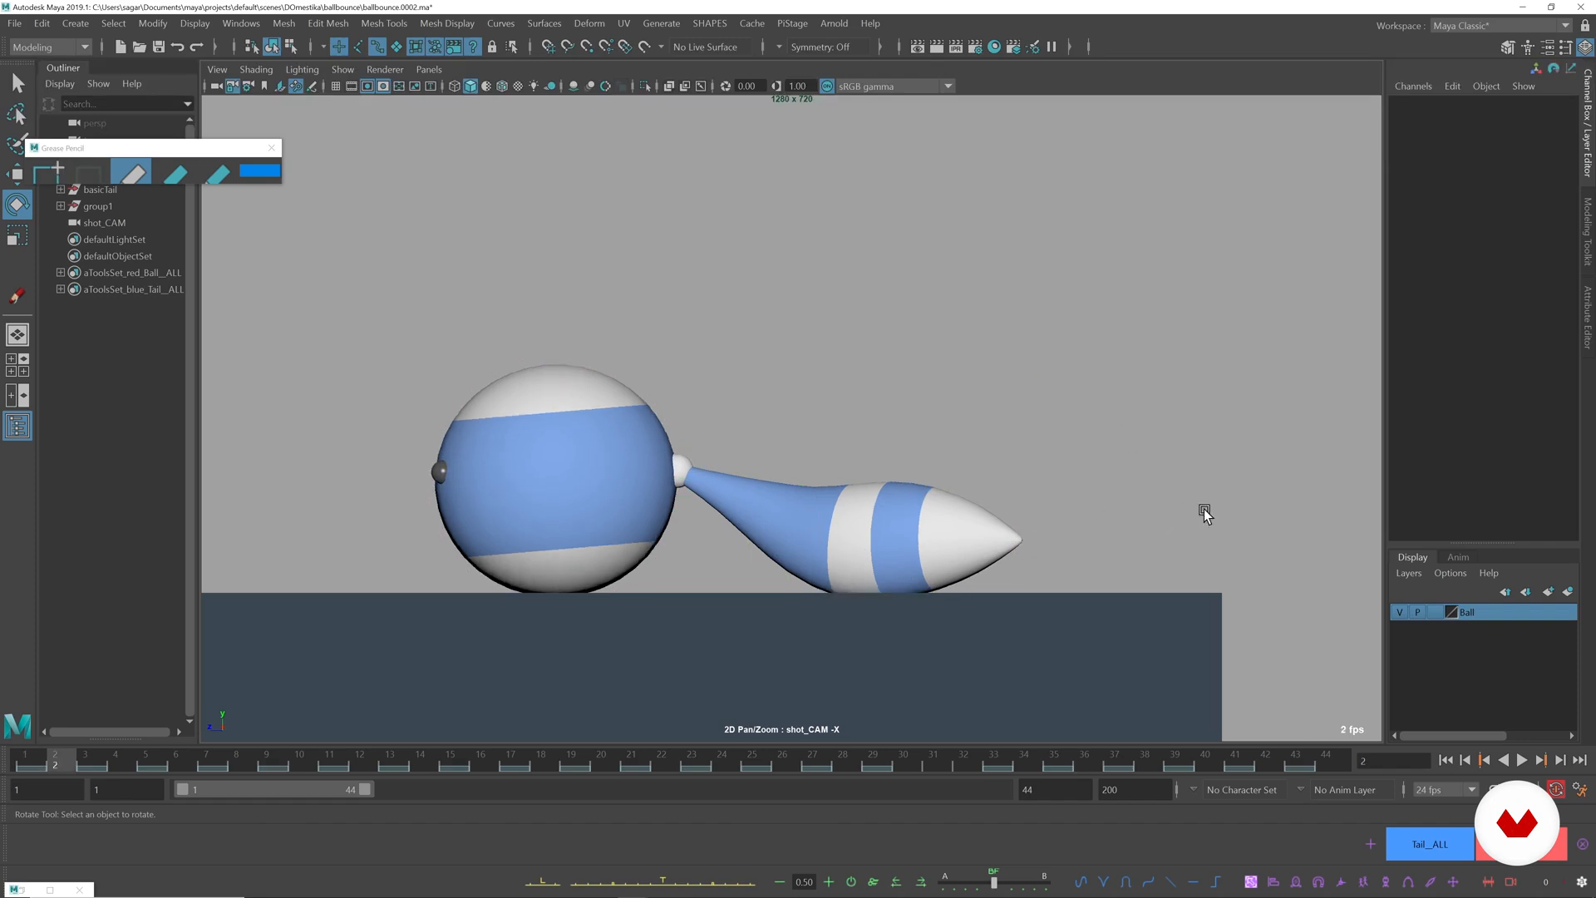
key(period)
key(alt+period)
key(alt+comma)
key(alt+comma)
key(alt+comma)
key(alt+period)
Try moving the tail end control slightly toward the ball at frame 3.
click(96, 766)
click(1063, 537)
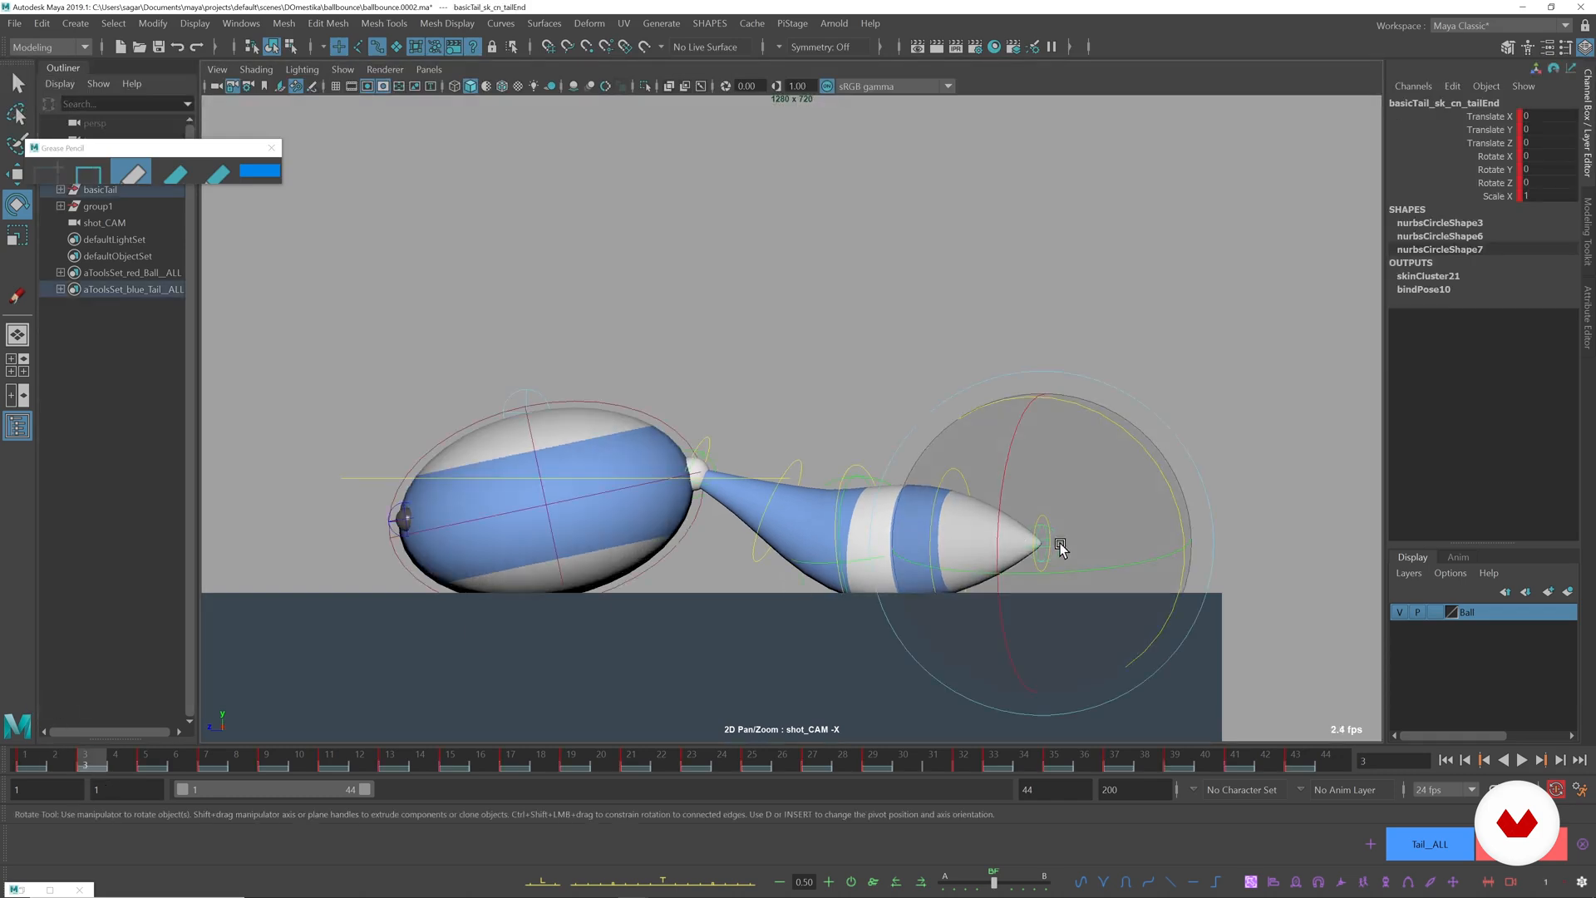
key(w)
drag(1043, 546, 1027, 544)
key(ctrl+z)
Move the tail end control at frame 2 slightly outward and down to about X 0.18, Y -0.13, Z -0.04, comparing adjacent frames.
key(alt+comma)
key(alt+comma)
key(alt+period)
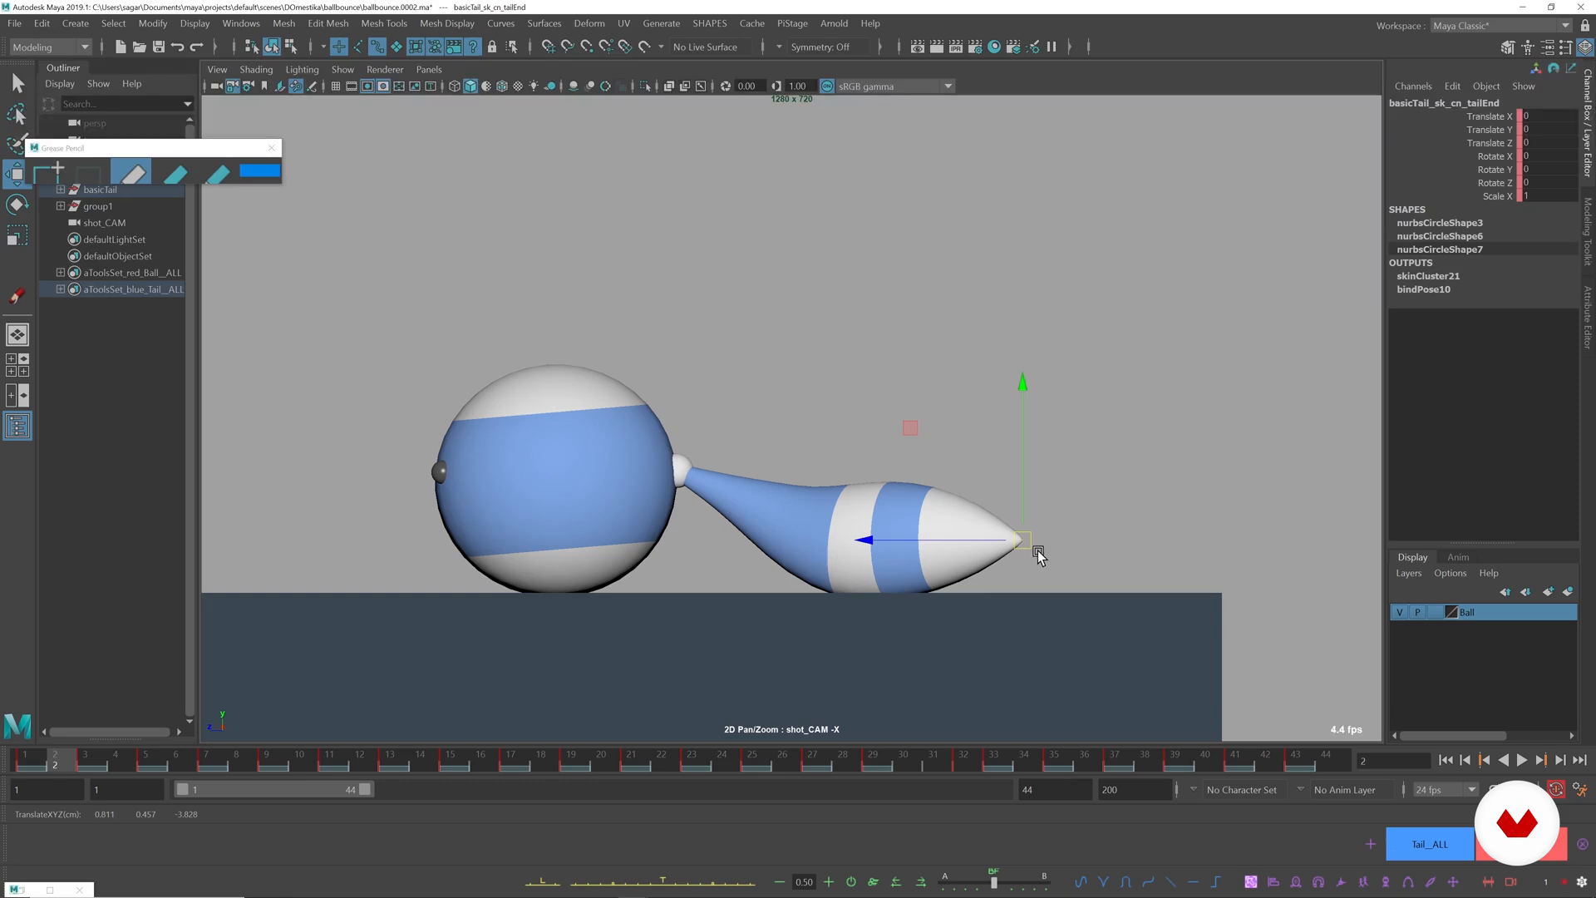
key(alt+comma)
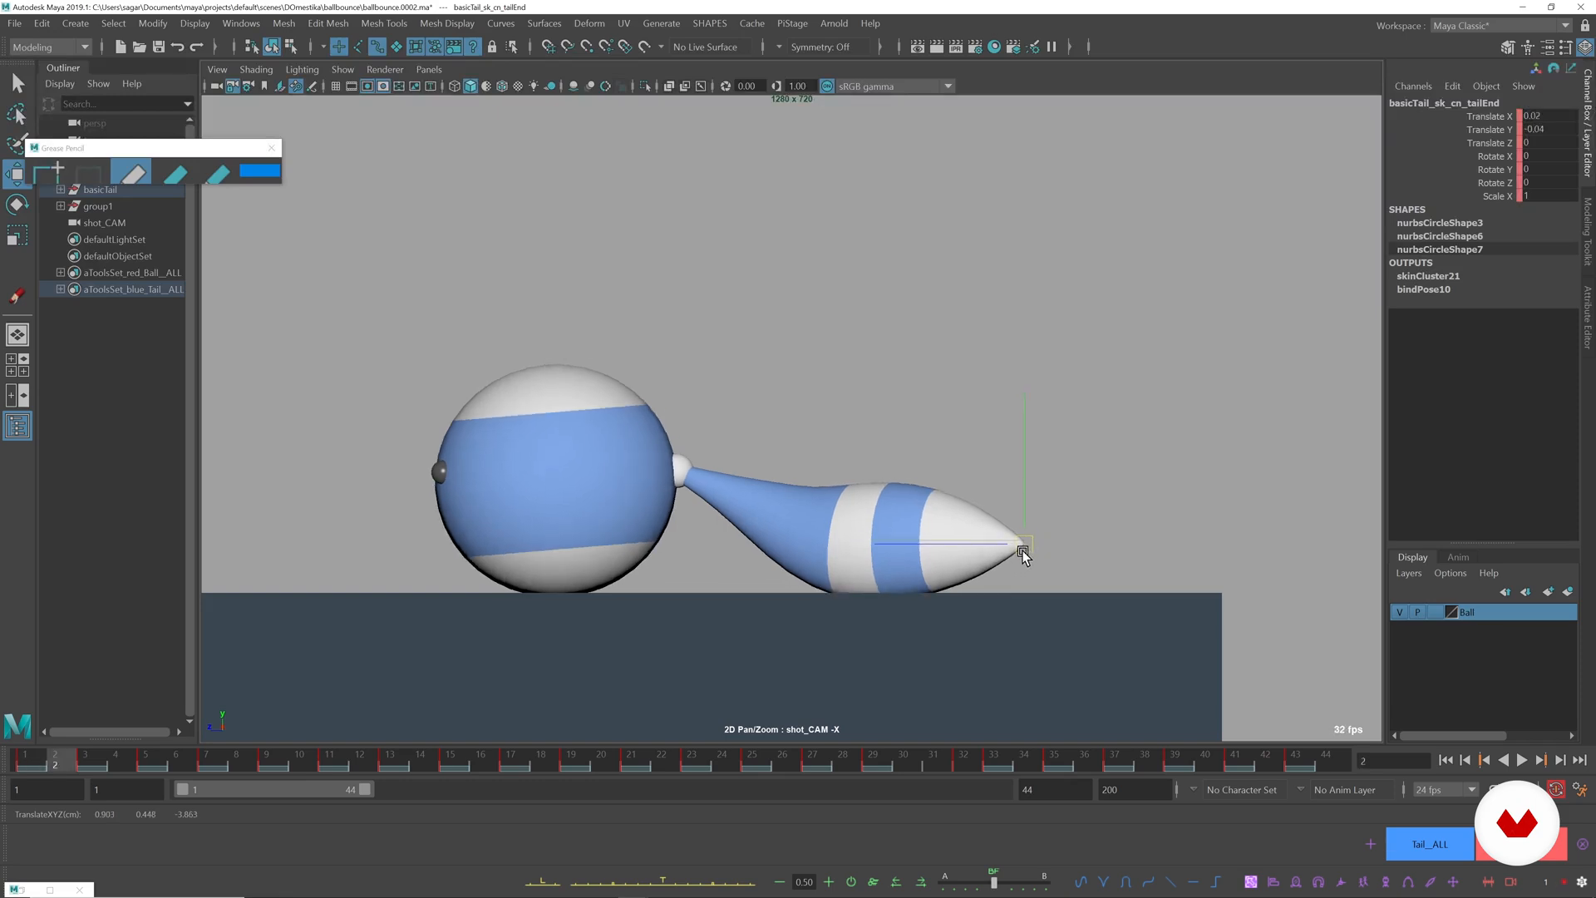
key(alt+comma)
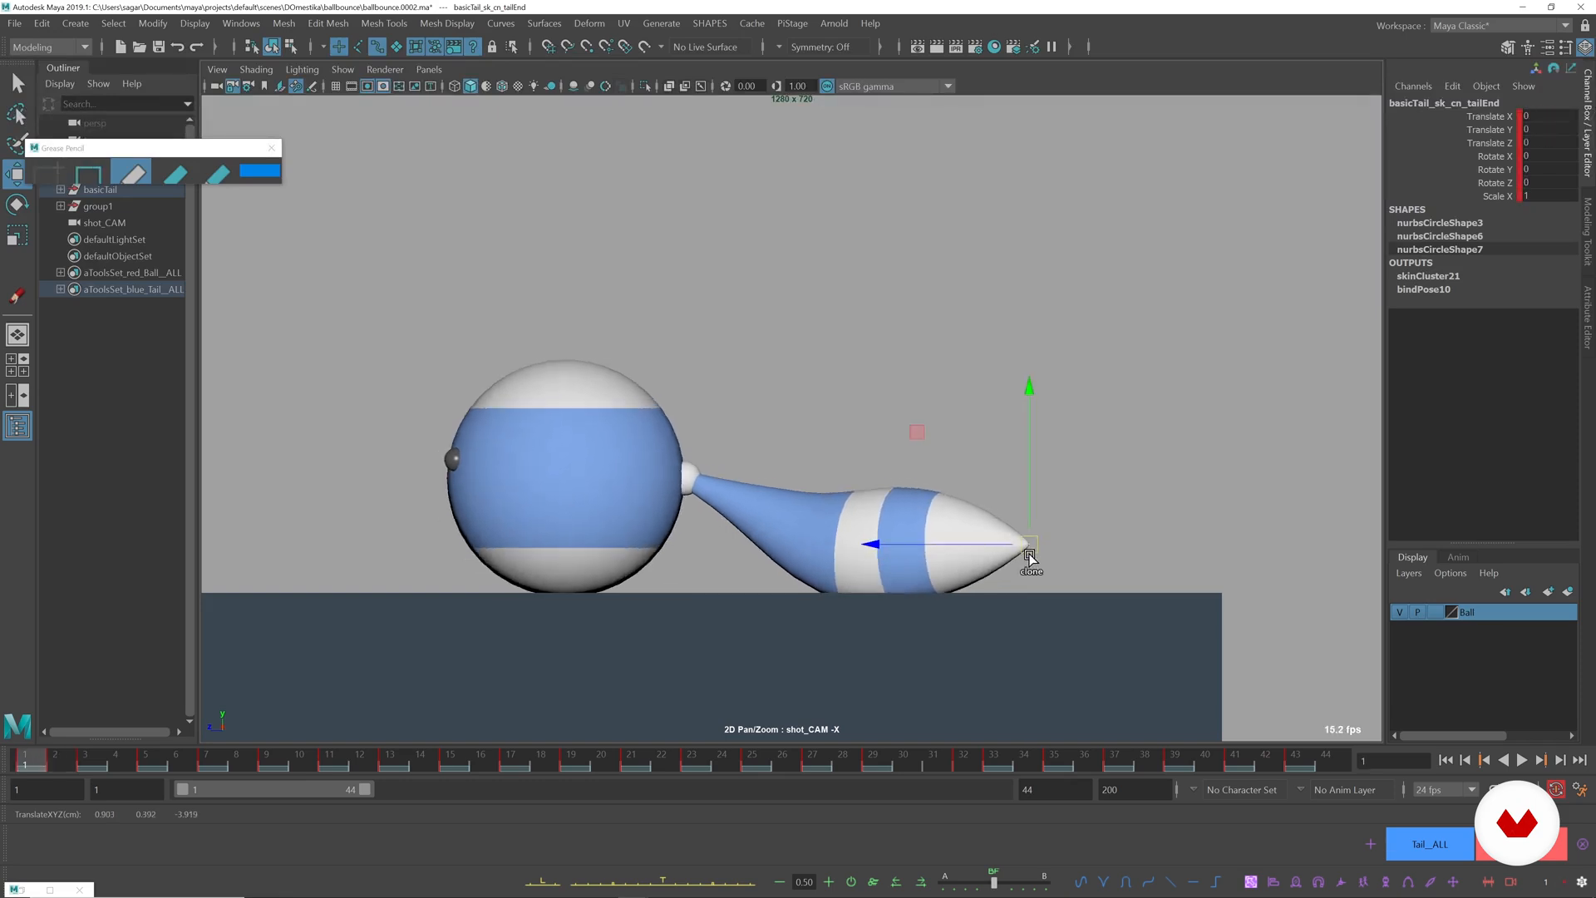
key(alt+period)
key(alt+comma)
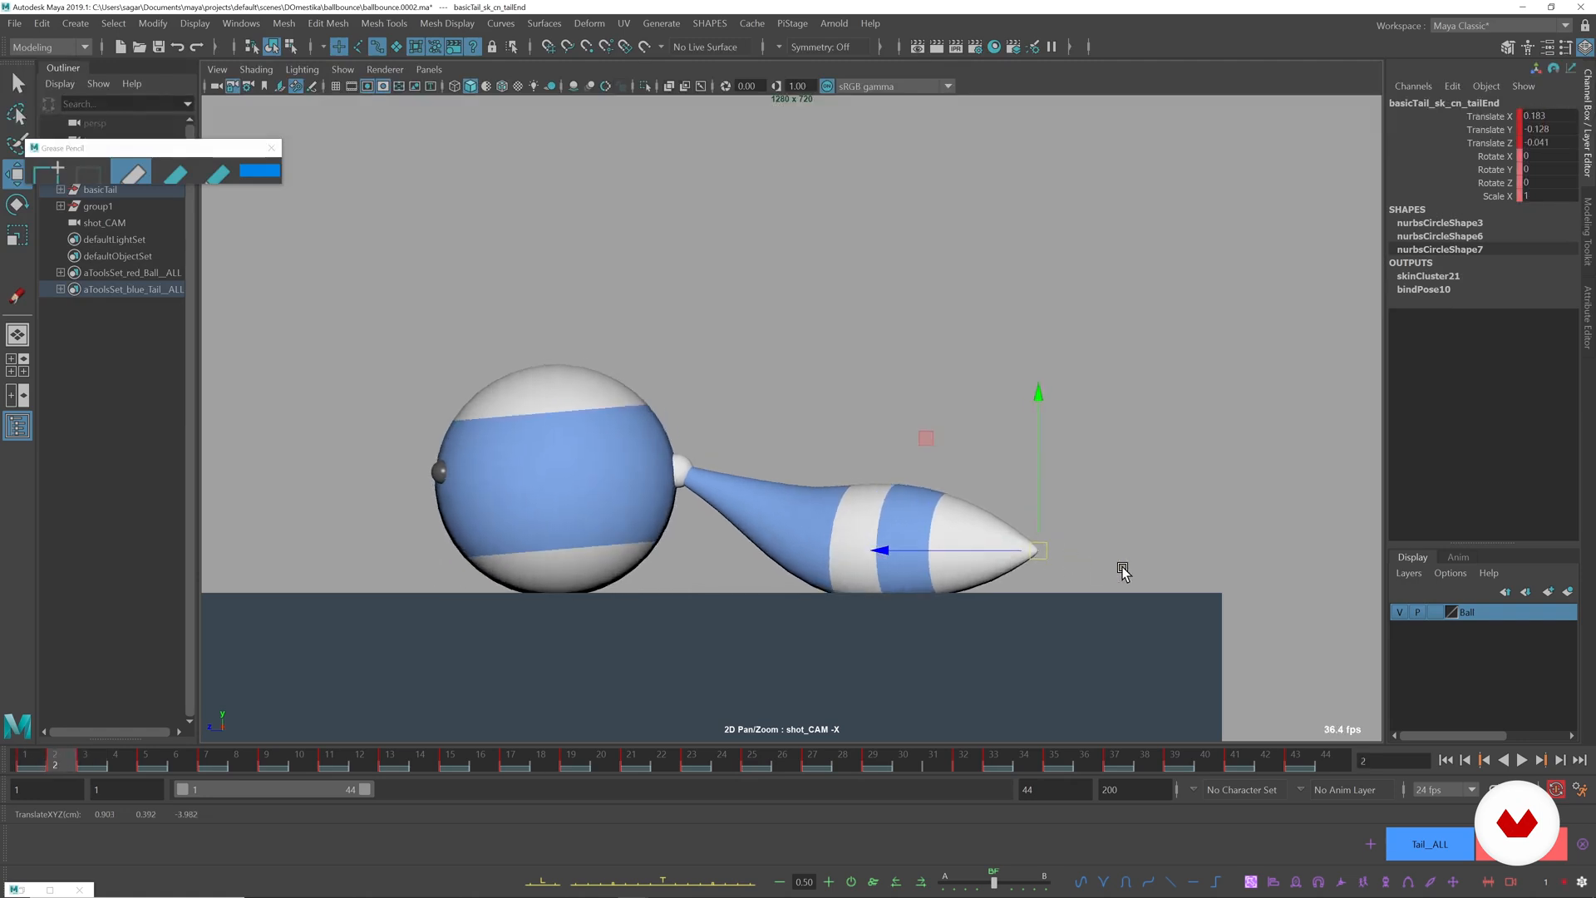
Move the tail end control at frame 4 outward along the ground to stretch the tip, and check frame 5.
key(alt+period)
key(alt+period)
drag(1009, 558, 1039, 565)
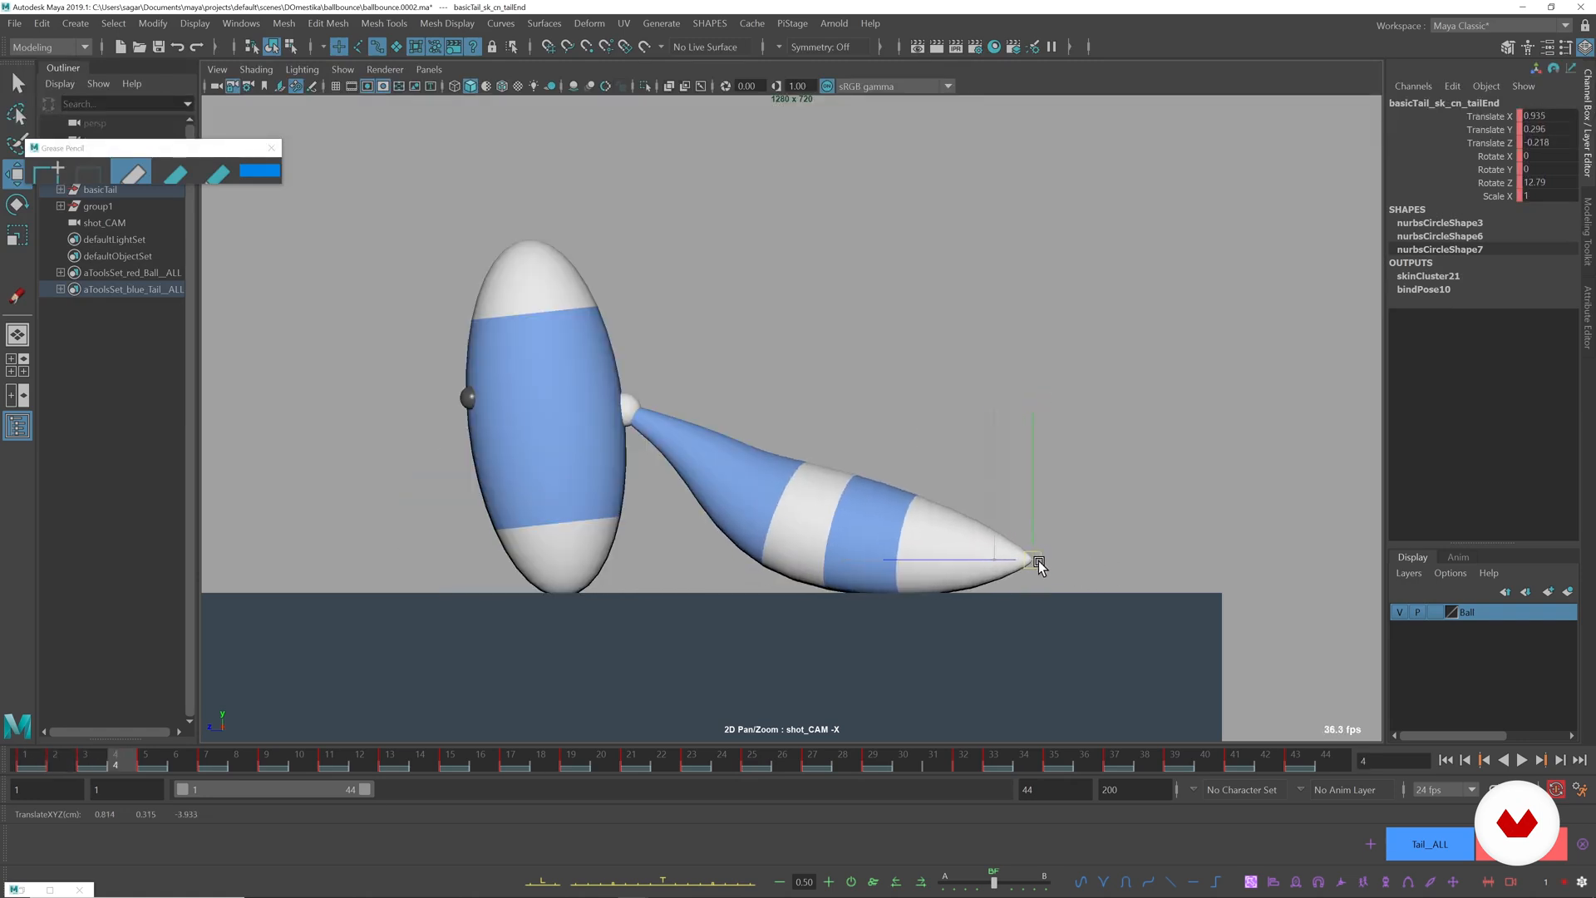
key(alt+period)
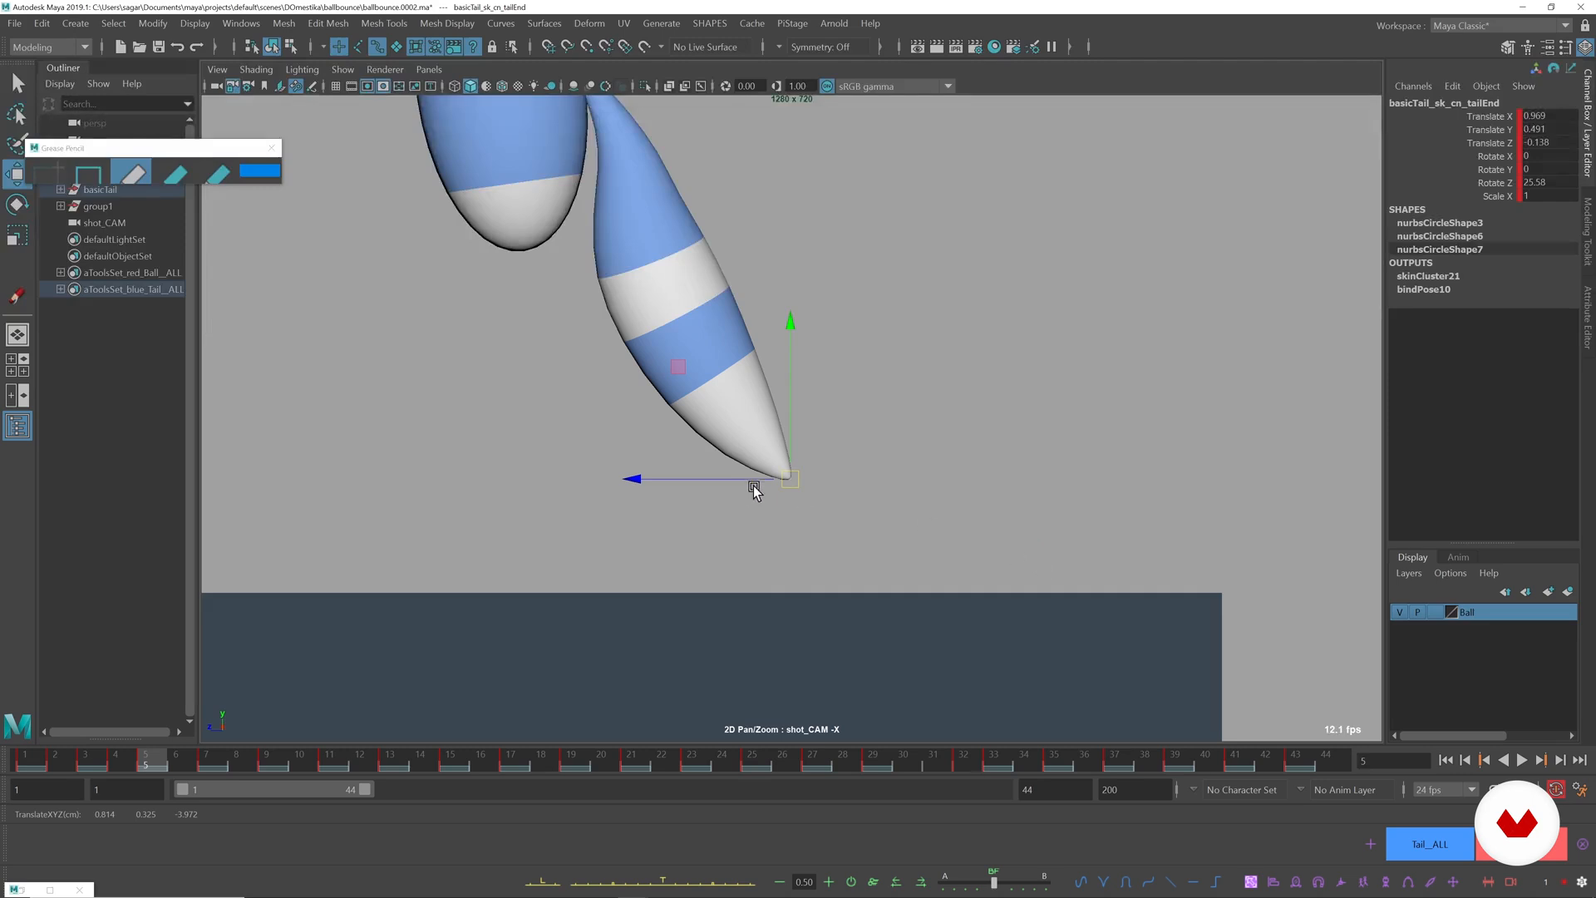
Review the animation in the full camera view and inspect the tail close up at the landing on frame 33.
key(backslash)
key(alt+v)
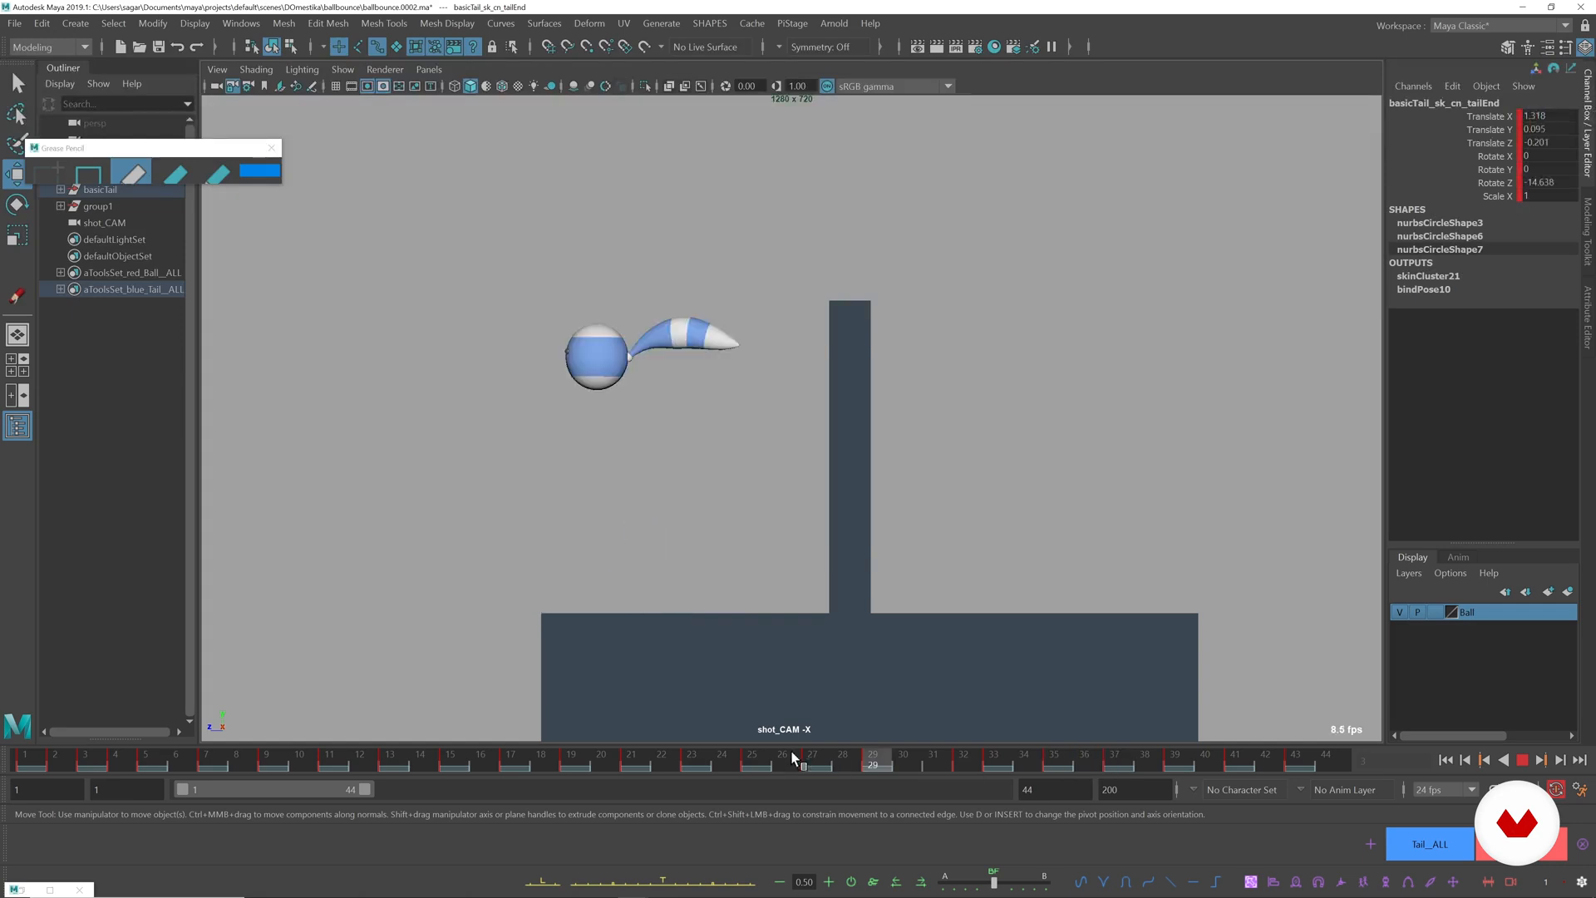
drag(977, 751, 1008, 753)
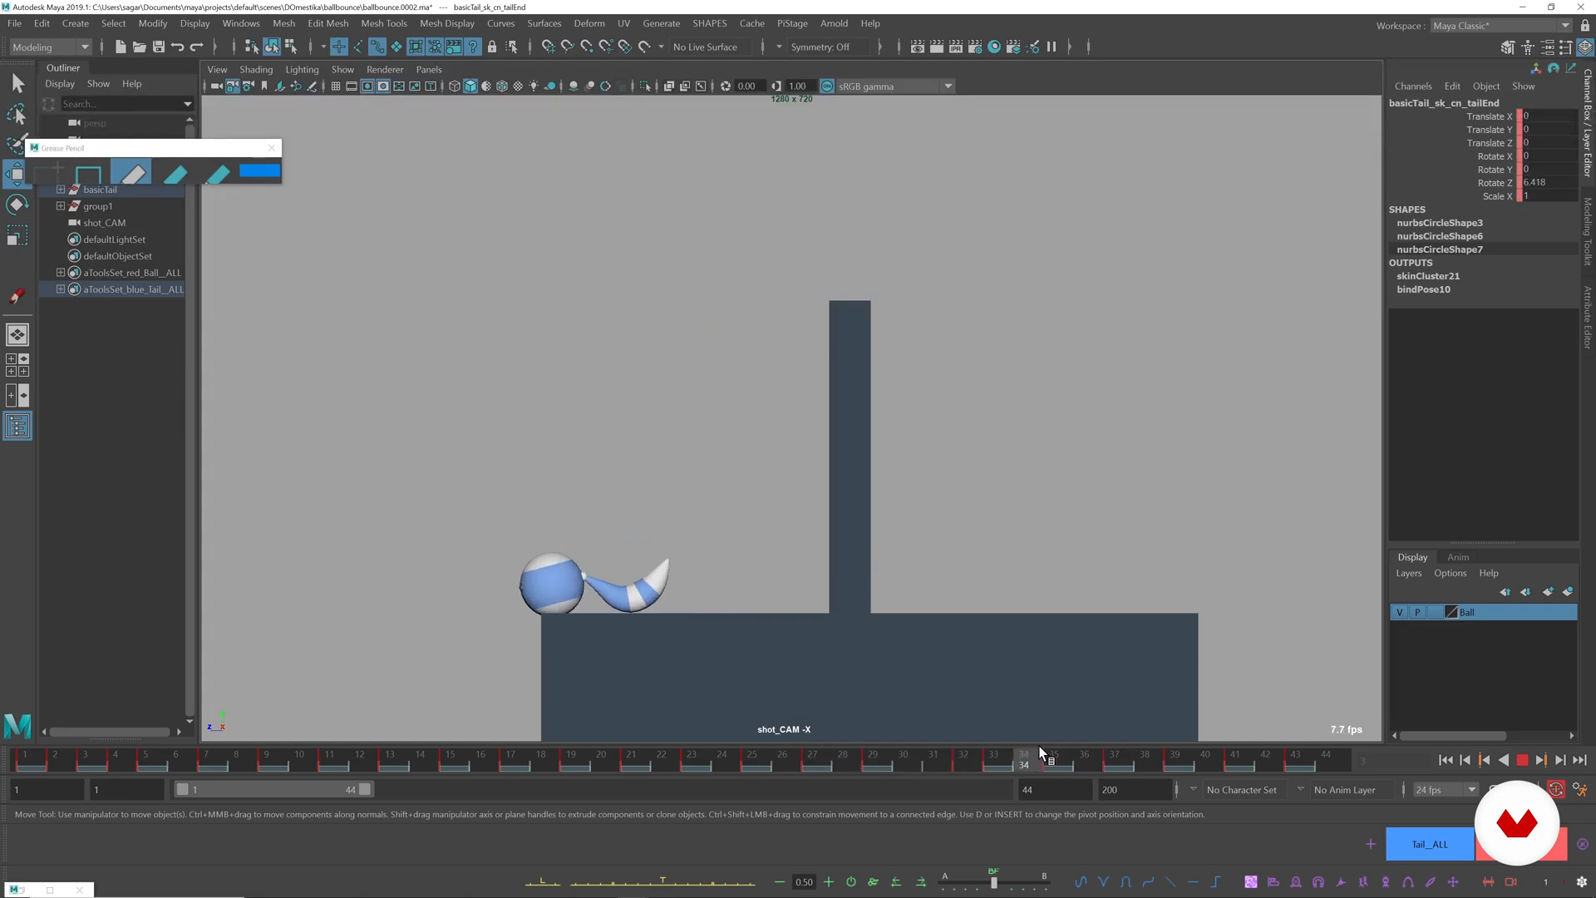
key(backslash)
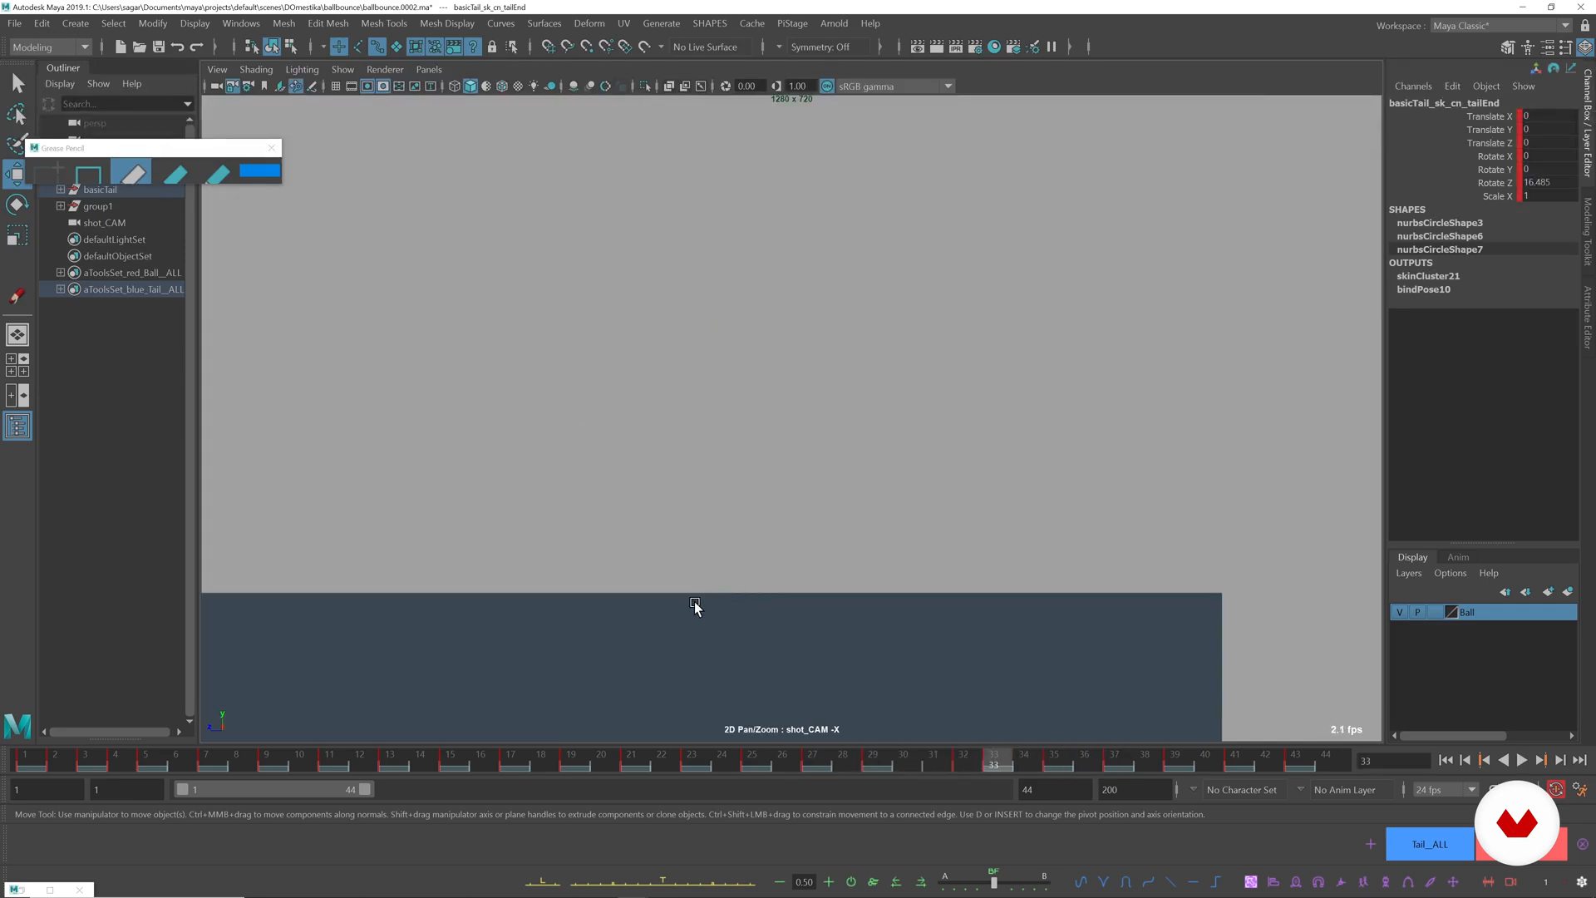
middle_drag(657, 601, 898, 594)
middle_drag(599, 552, 781, 549)
right_drag(620, 584, 668, 587)
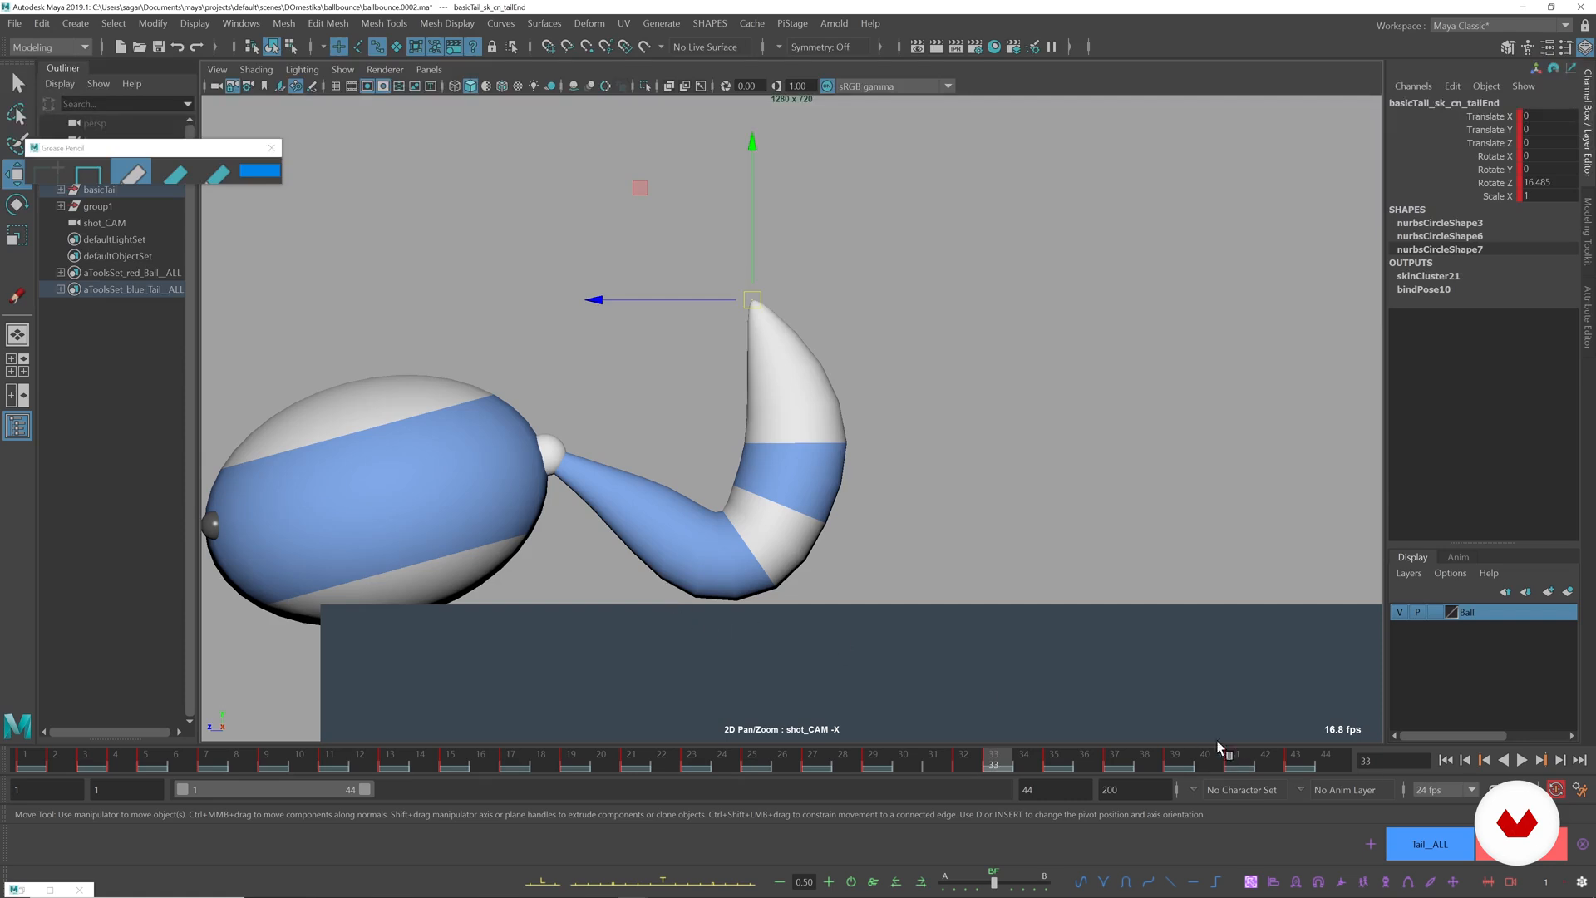
key(alt+v)
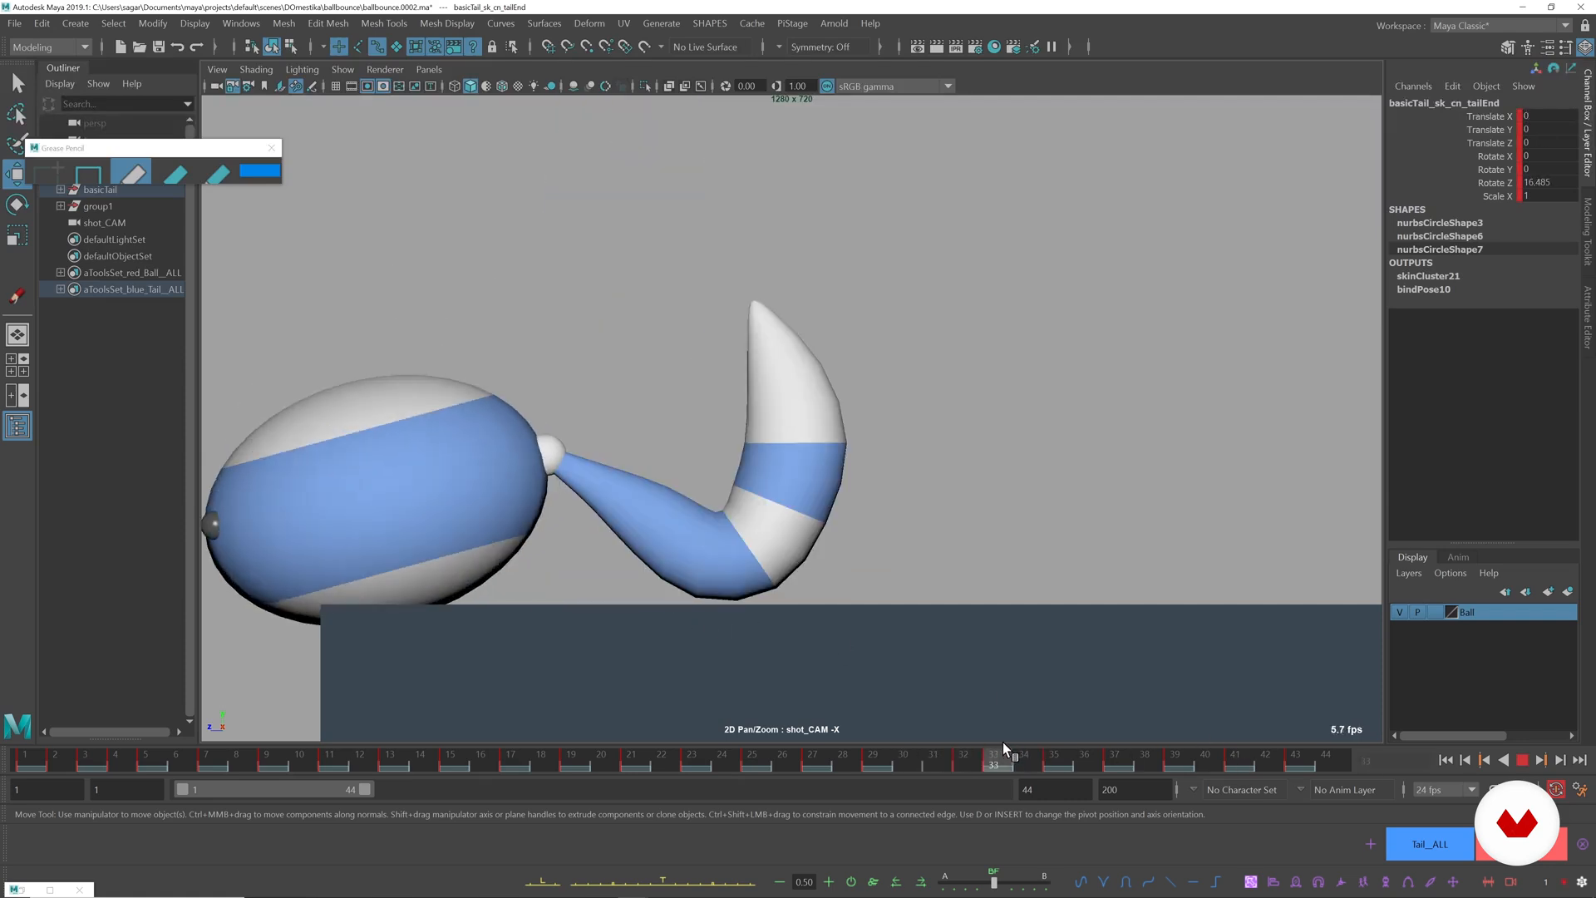
Rotate the base tail control at frame 33 to about -31.2 degrees in Z and compare the neighbouring frames.
click(566, 417)
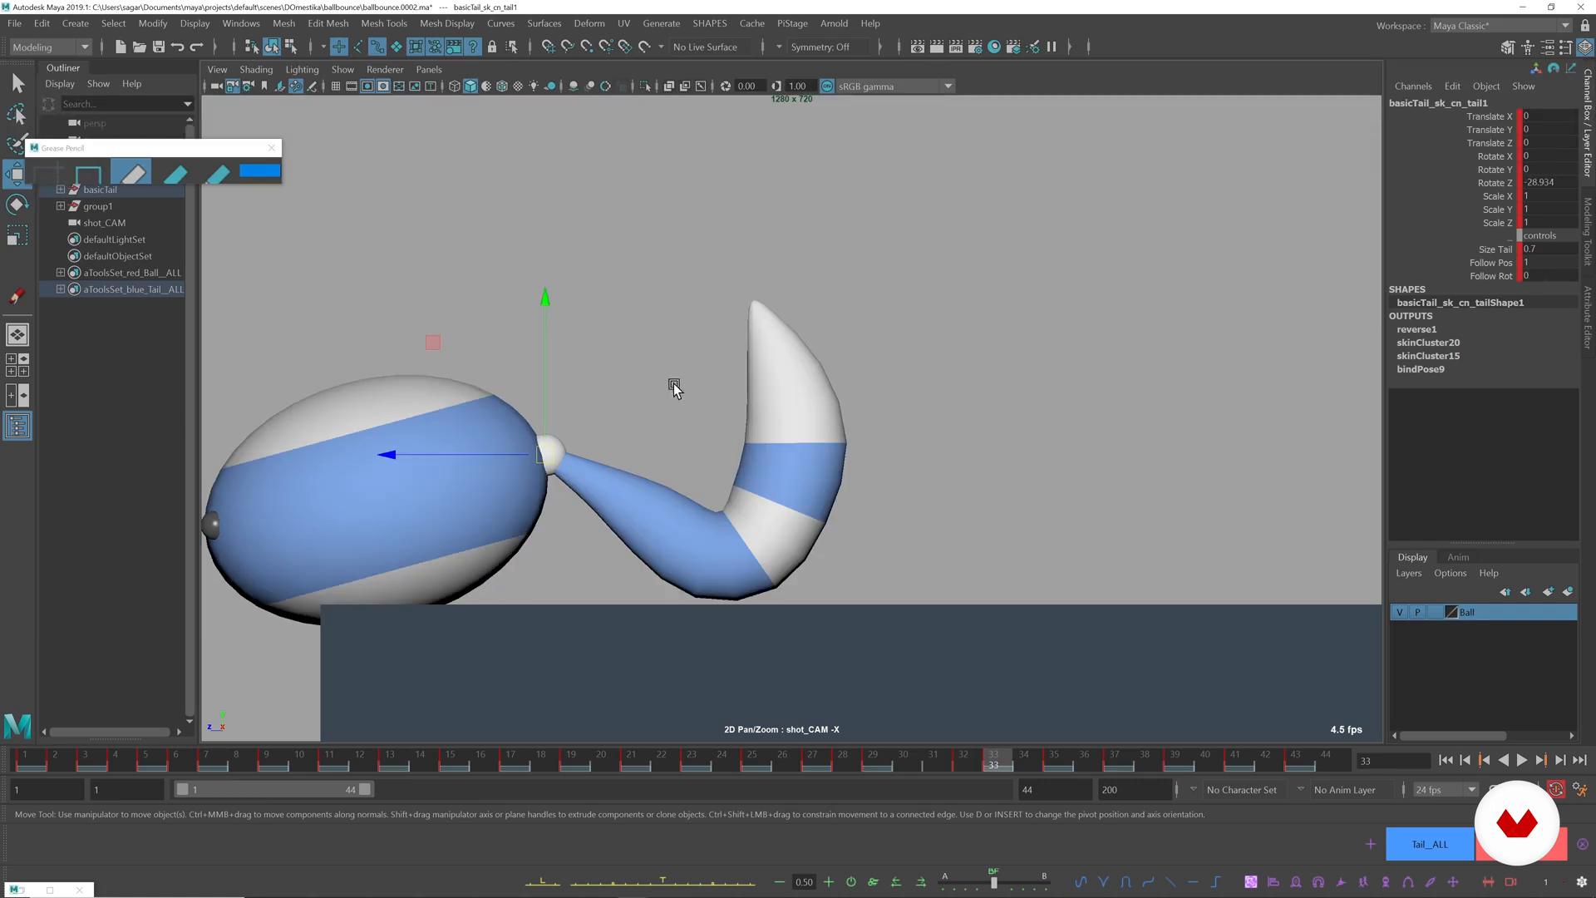
key(e)
drag(662, 361, 666, 366)
key(alt+comma)
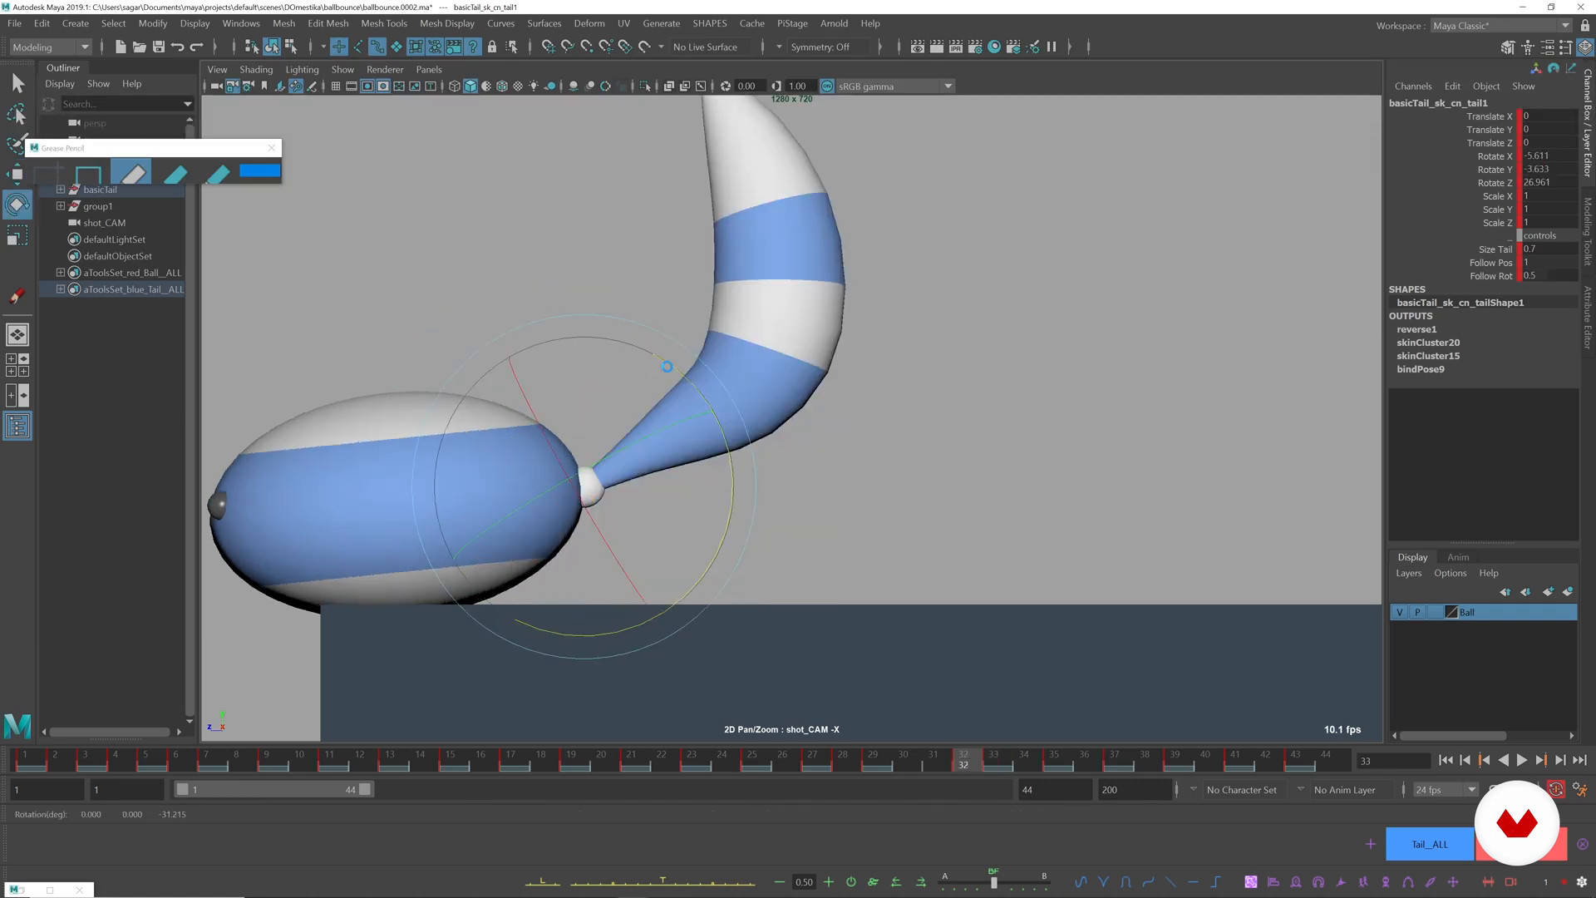
key(alt+period)
key(alt+period)
Refine the base tail control's Z rotation around frames 34 and 35 to about -30.8 degrees, comparing the surrounding frames.
key(alt+period)
key(alt+period)
key(alt+comma)
key(alt+comma)
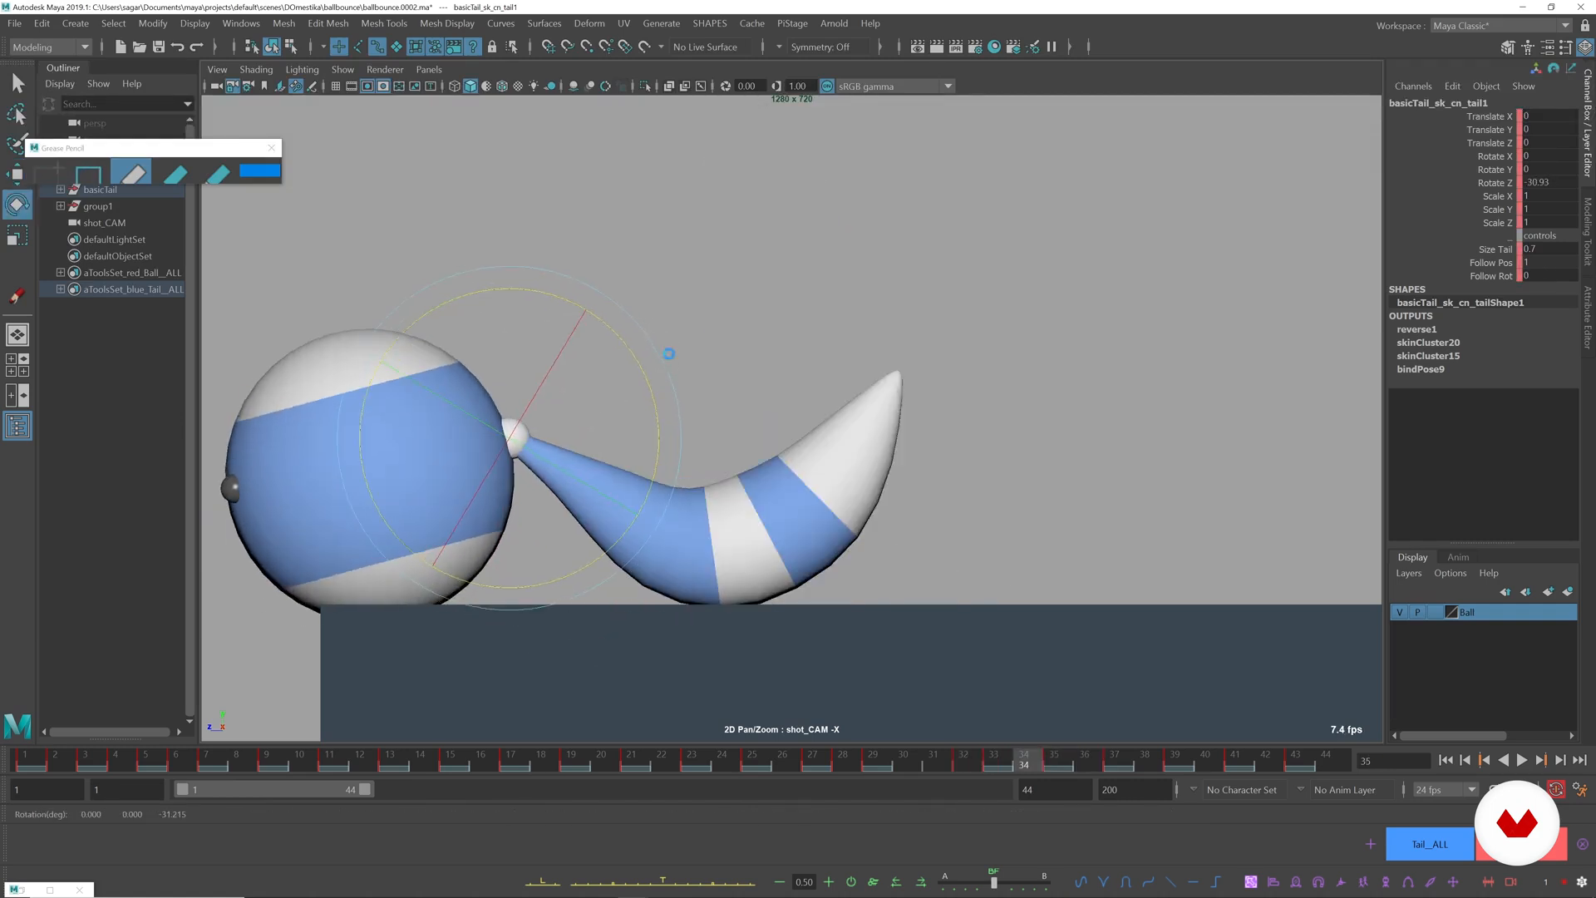
key(alt+period)
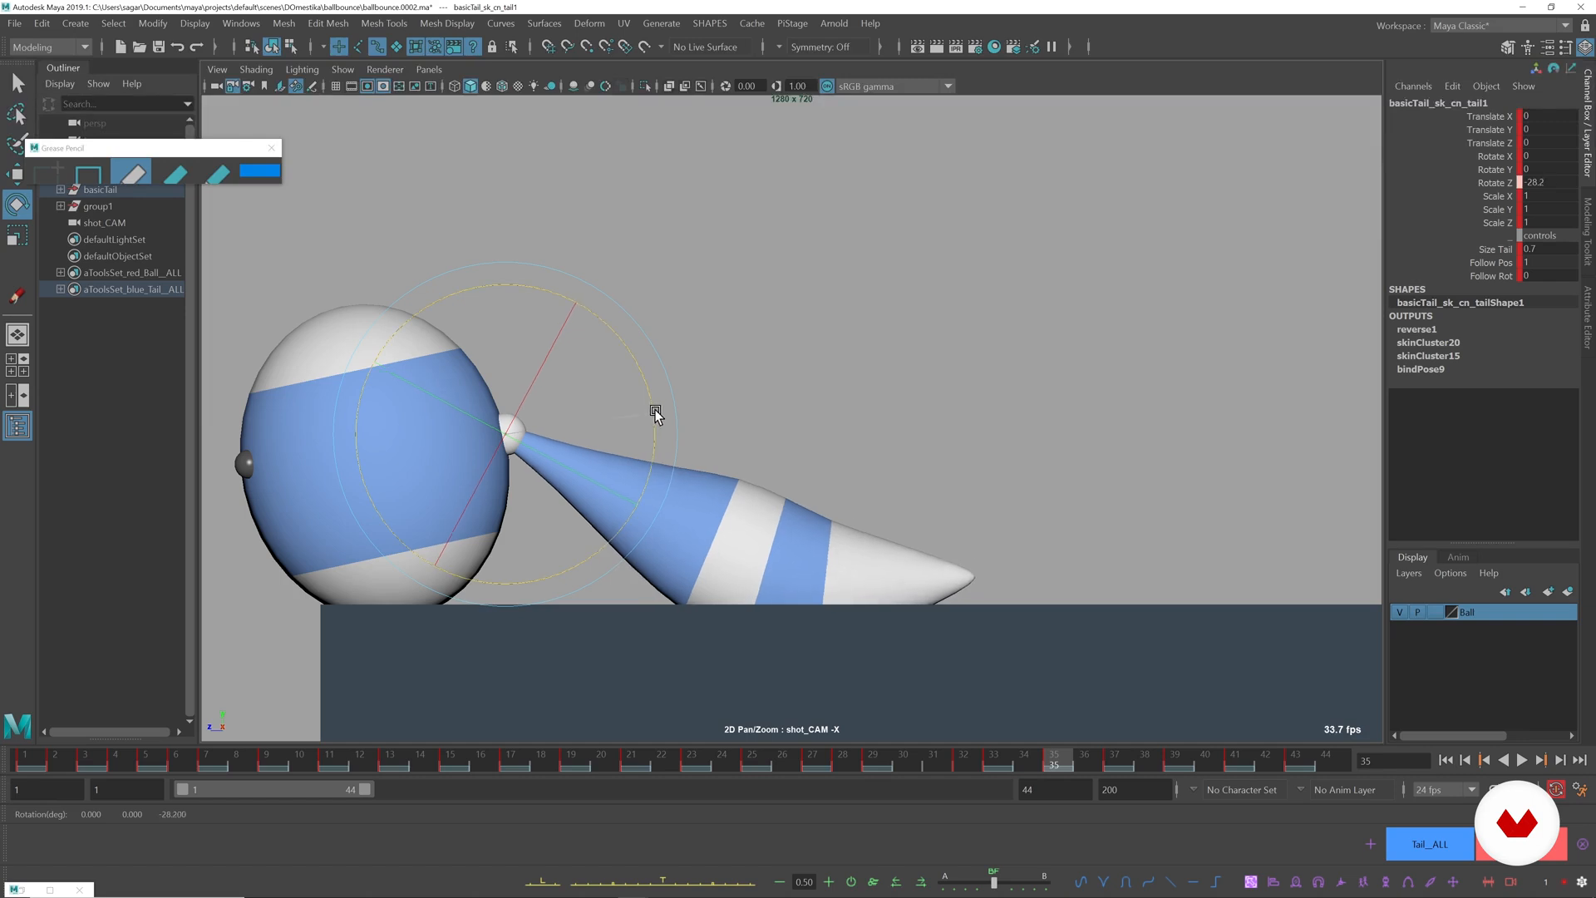
key(alt+comma)
key(alt+period)
key(alt+comma)
drag(663, 386, 651, 391)
key(alt+period)
key(alt+period)
key(alt+period)
key(alt+comma)
key(alt+comma)
key(alt+comma)
key(alt+period)
key(alt+period)
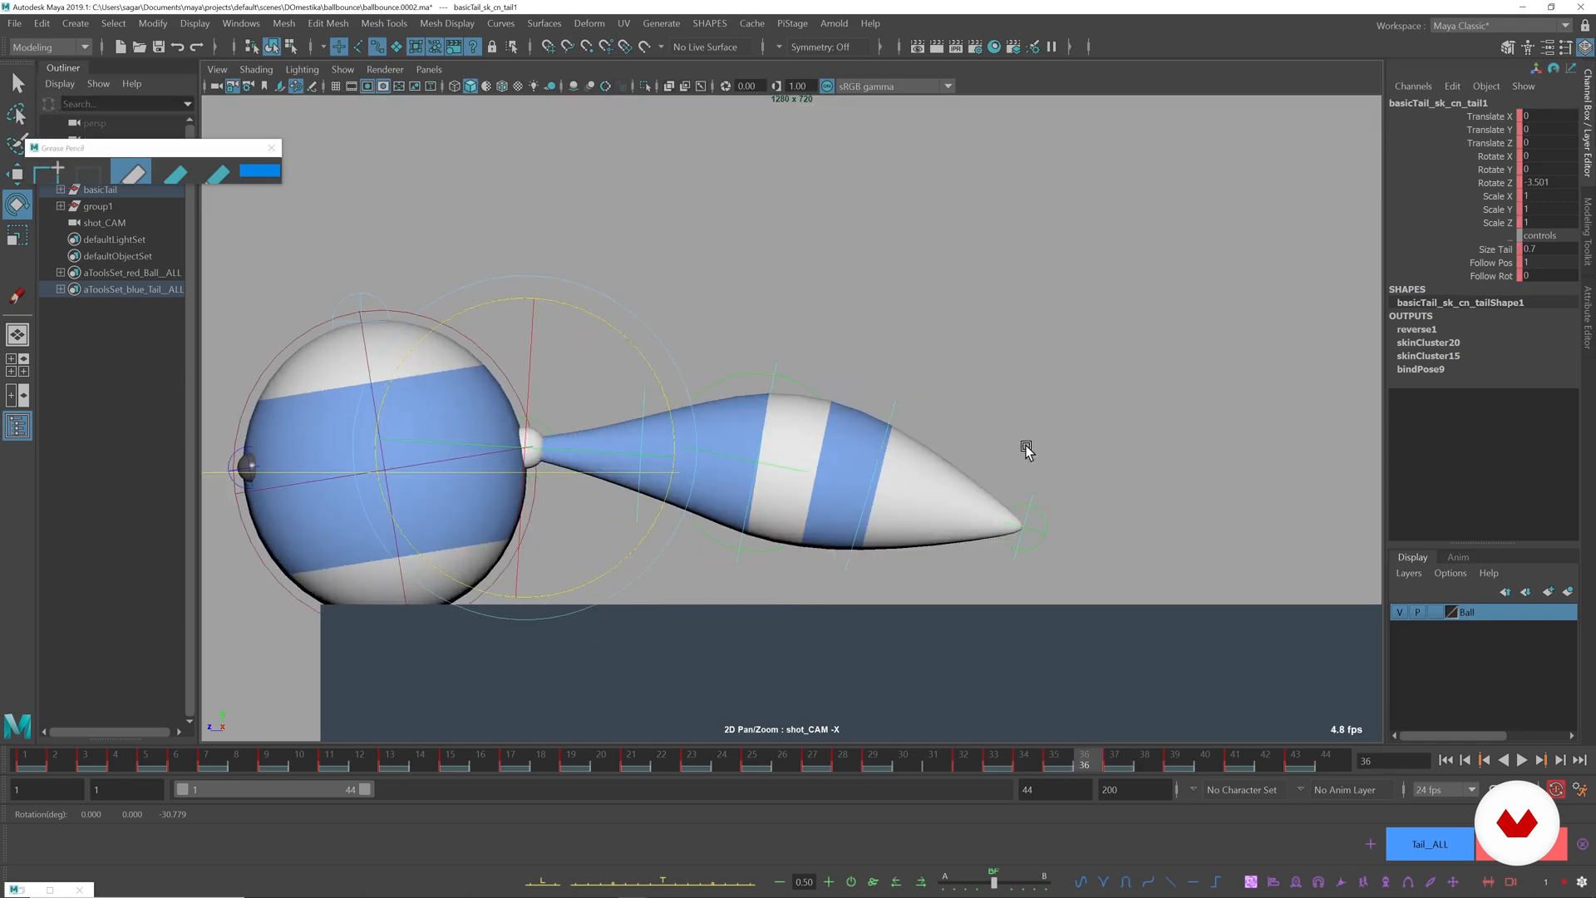
Lower the tail end control to the ground at frame 36, rotate it to about -29.3 degrees in Z, and play back the result.
click(1041, 545)
key(w)
drag(1031, 539, 1020, 576)
key(e)
drag(1114, 463, 1142, 529)
key(w)
drag(1008, 571, 1006, 599)
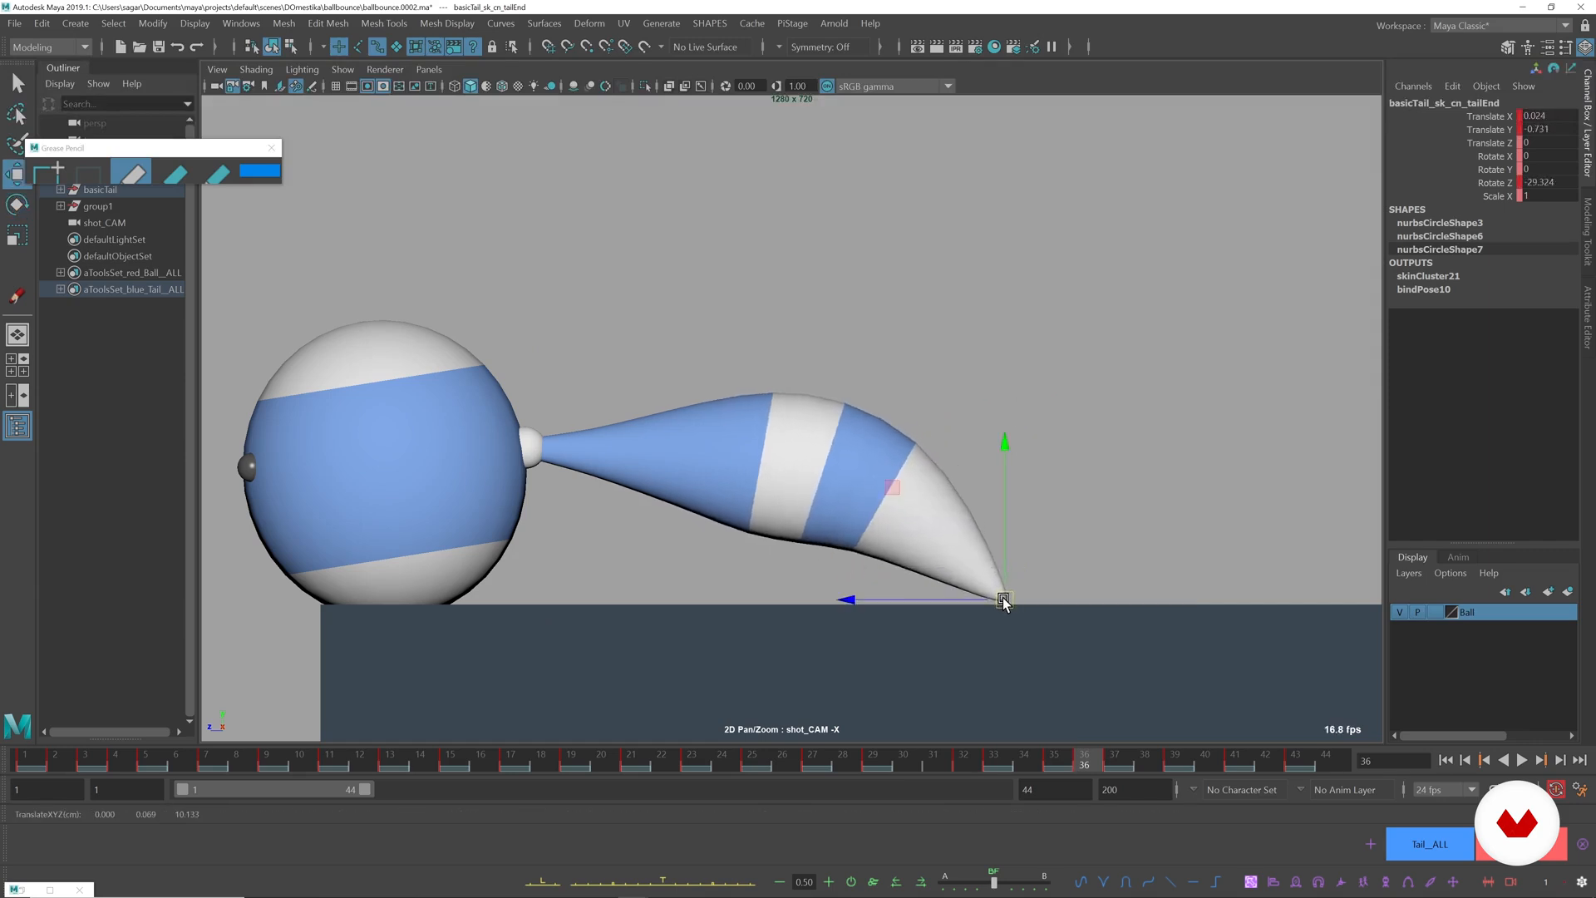
key(alt+v)
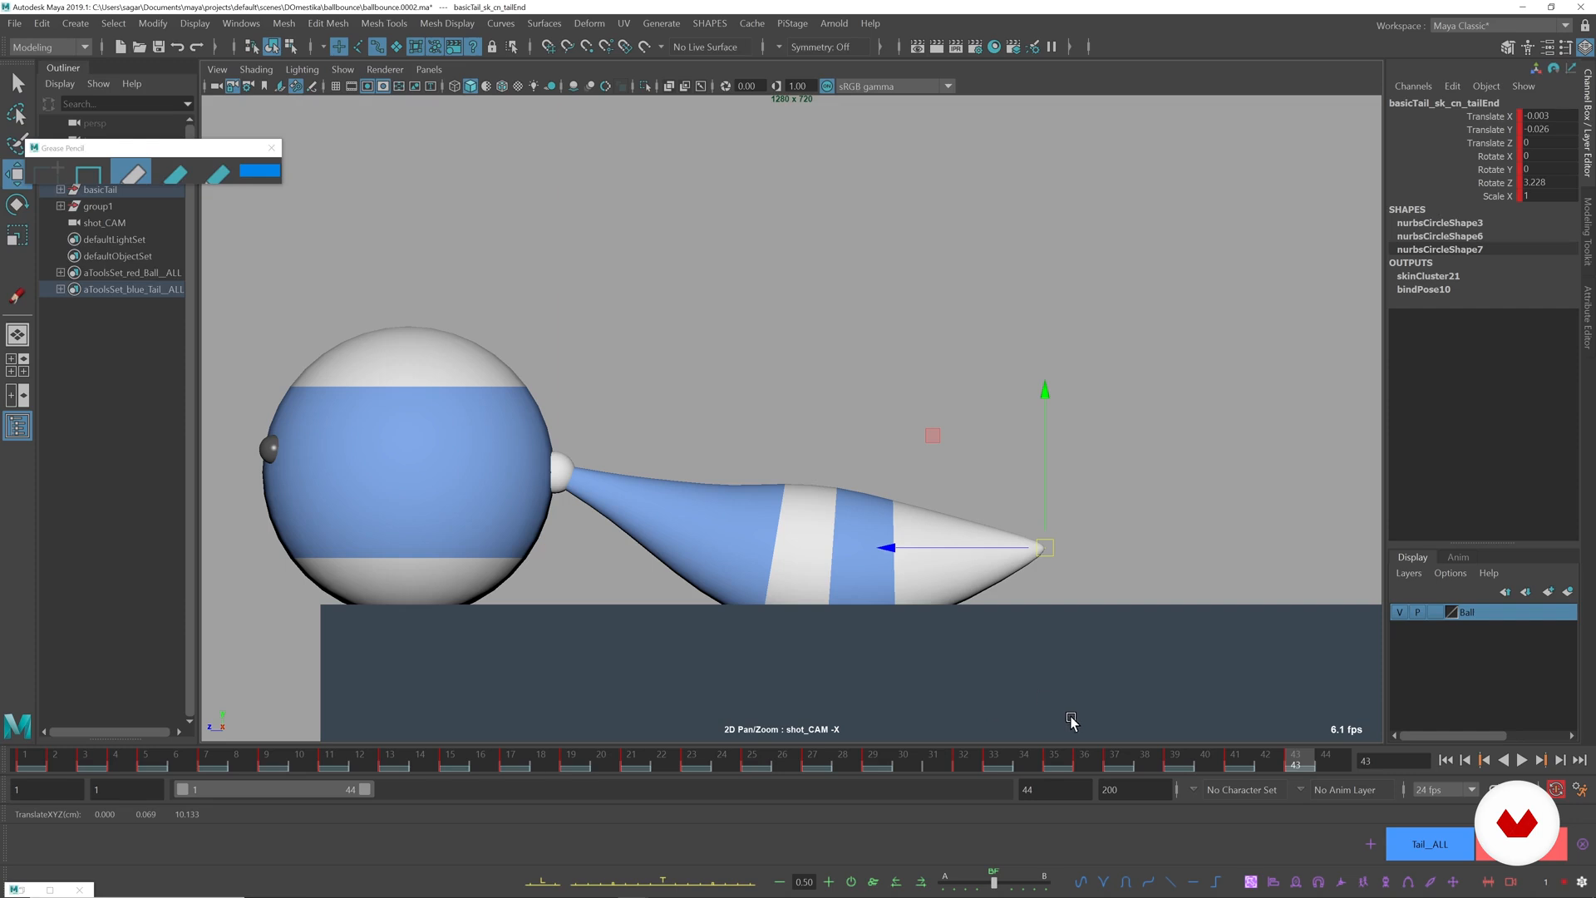
Play back the animation repeatedly to review how the tail settles on the ground over the final frames.
key(alt+v)
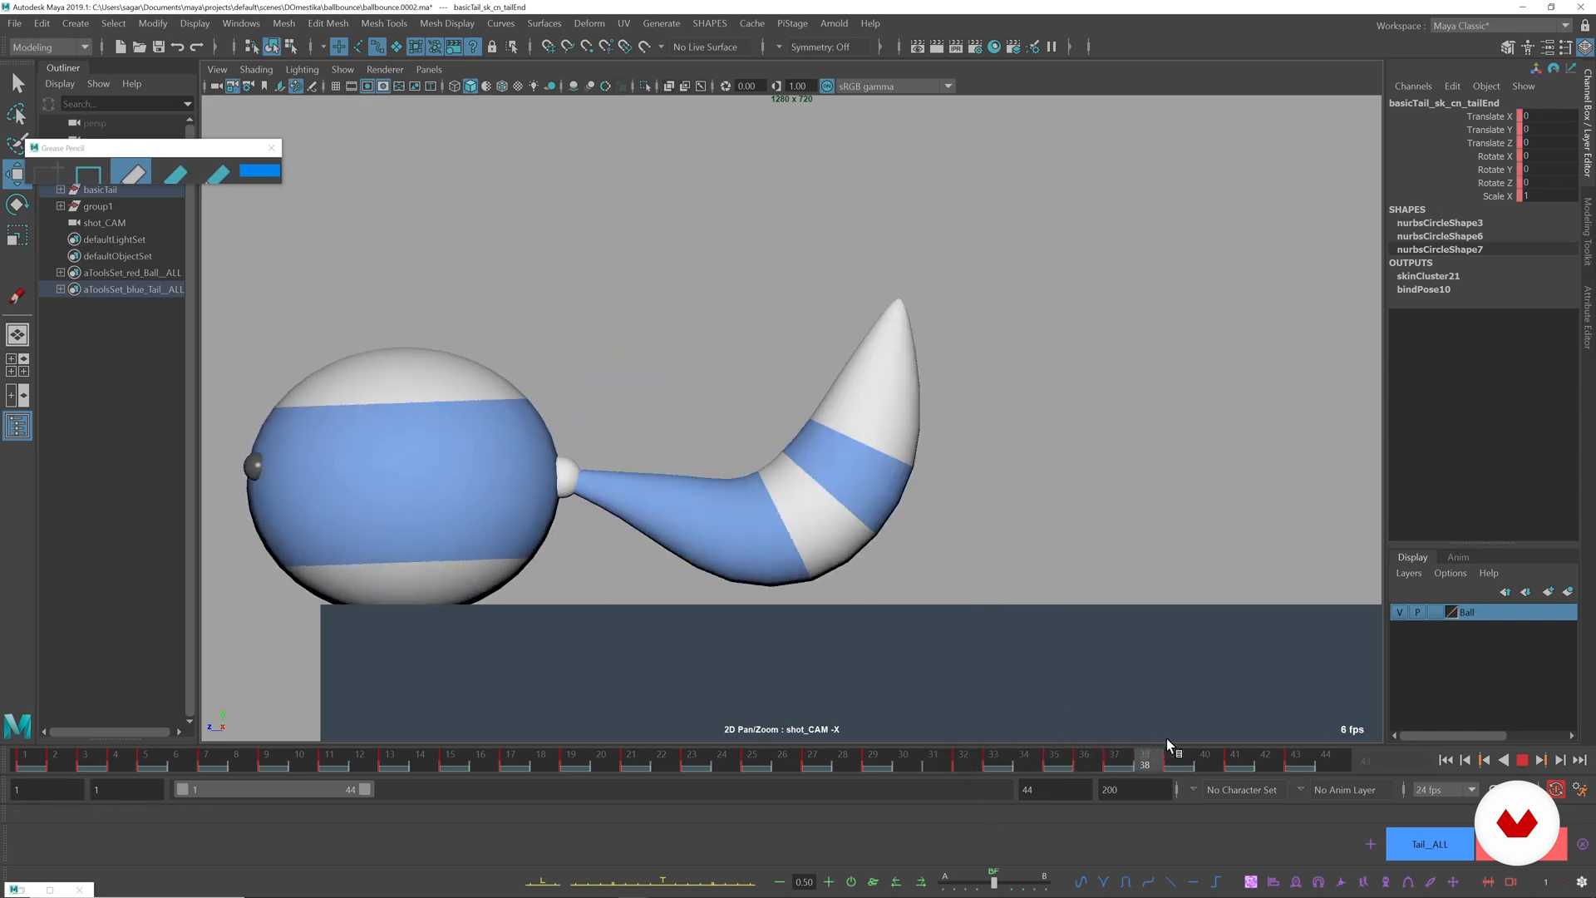
key(alt+v)
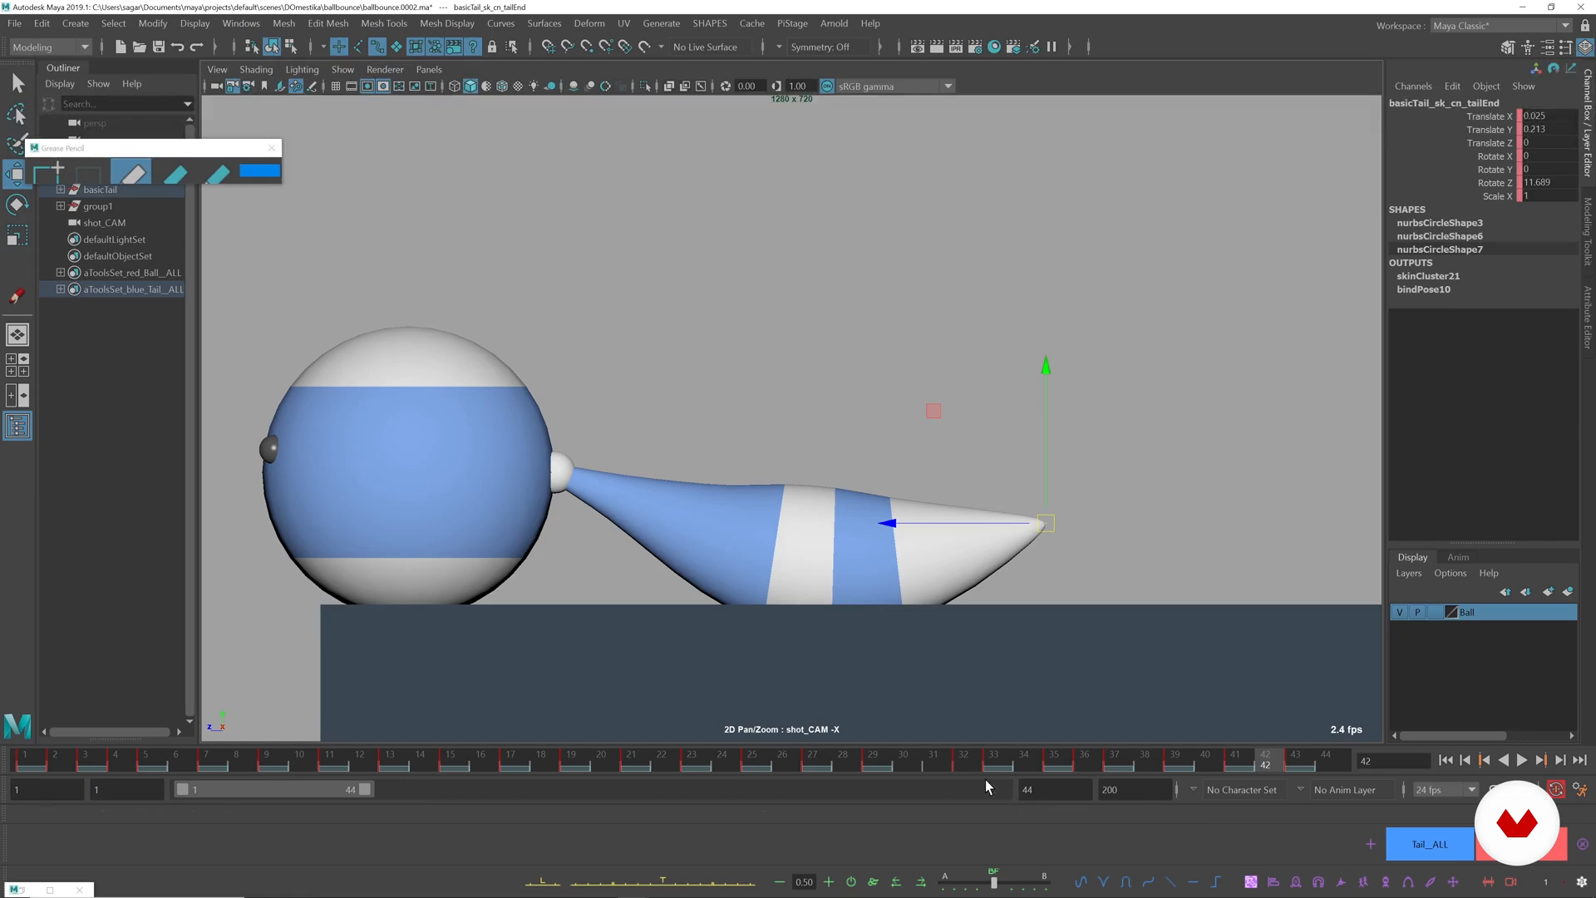
key(alt+v)
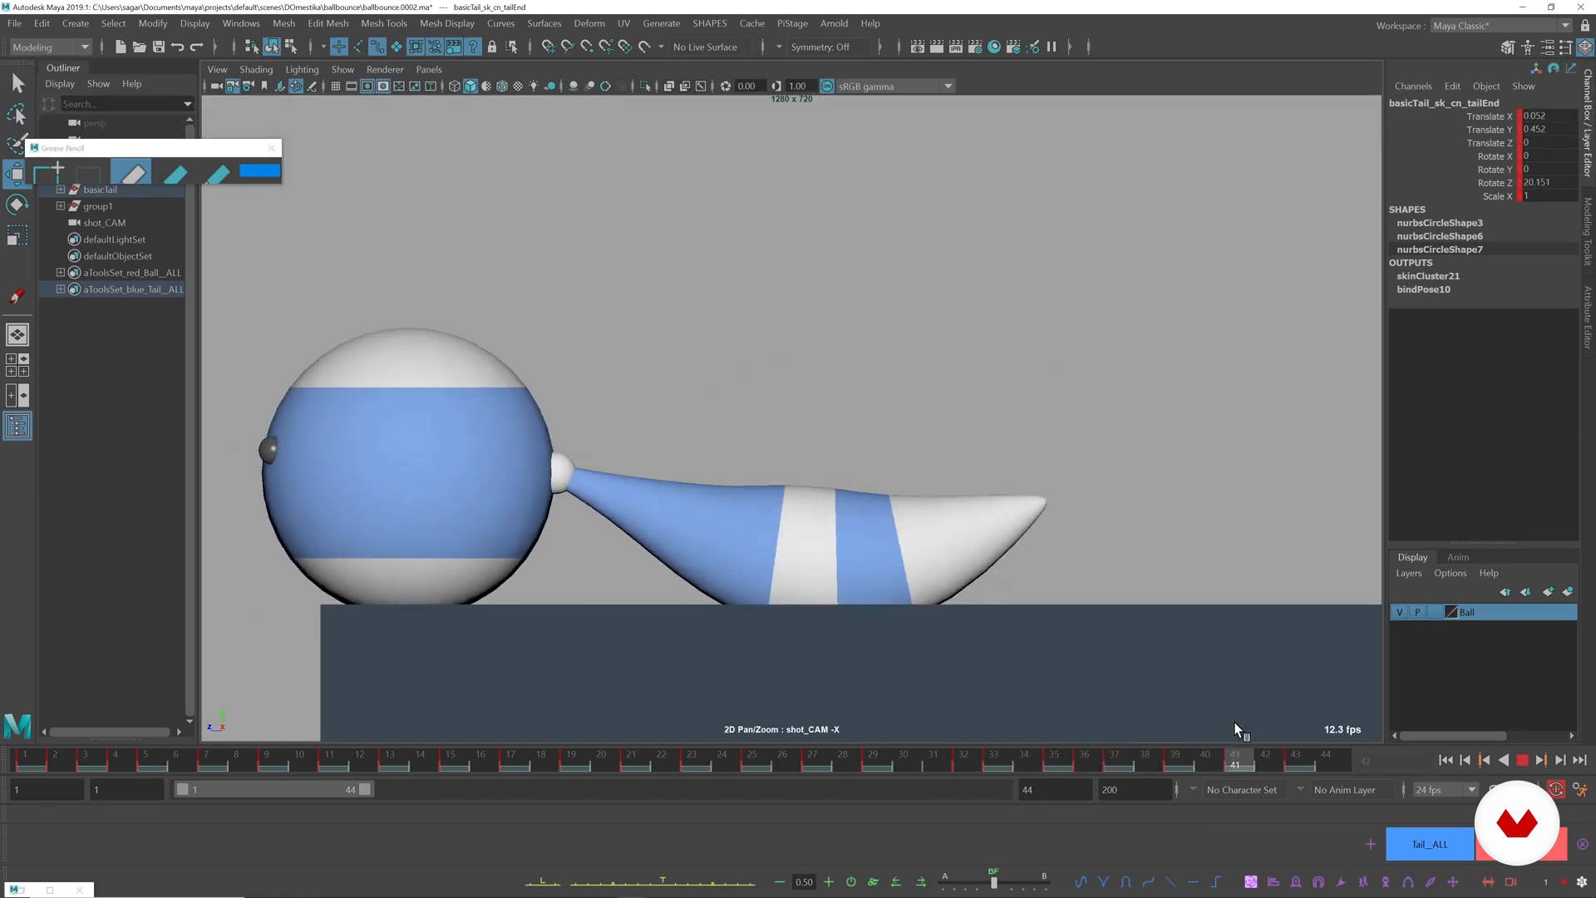
key(alt+v)
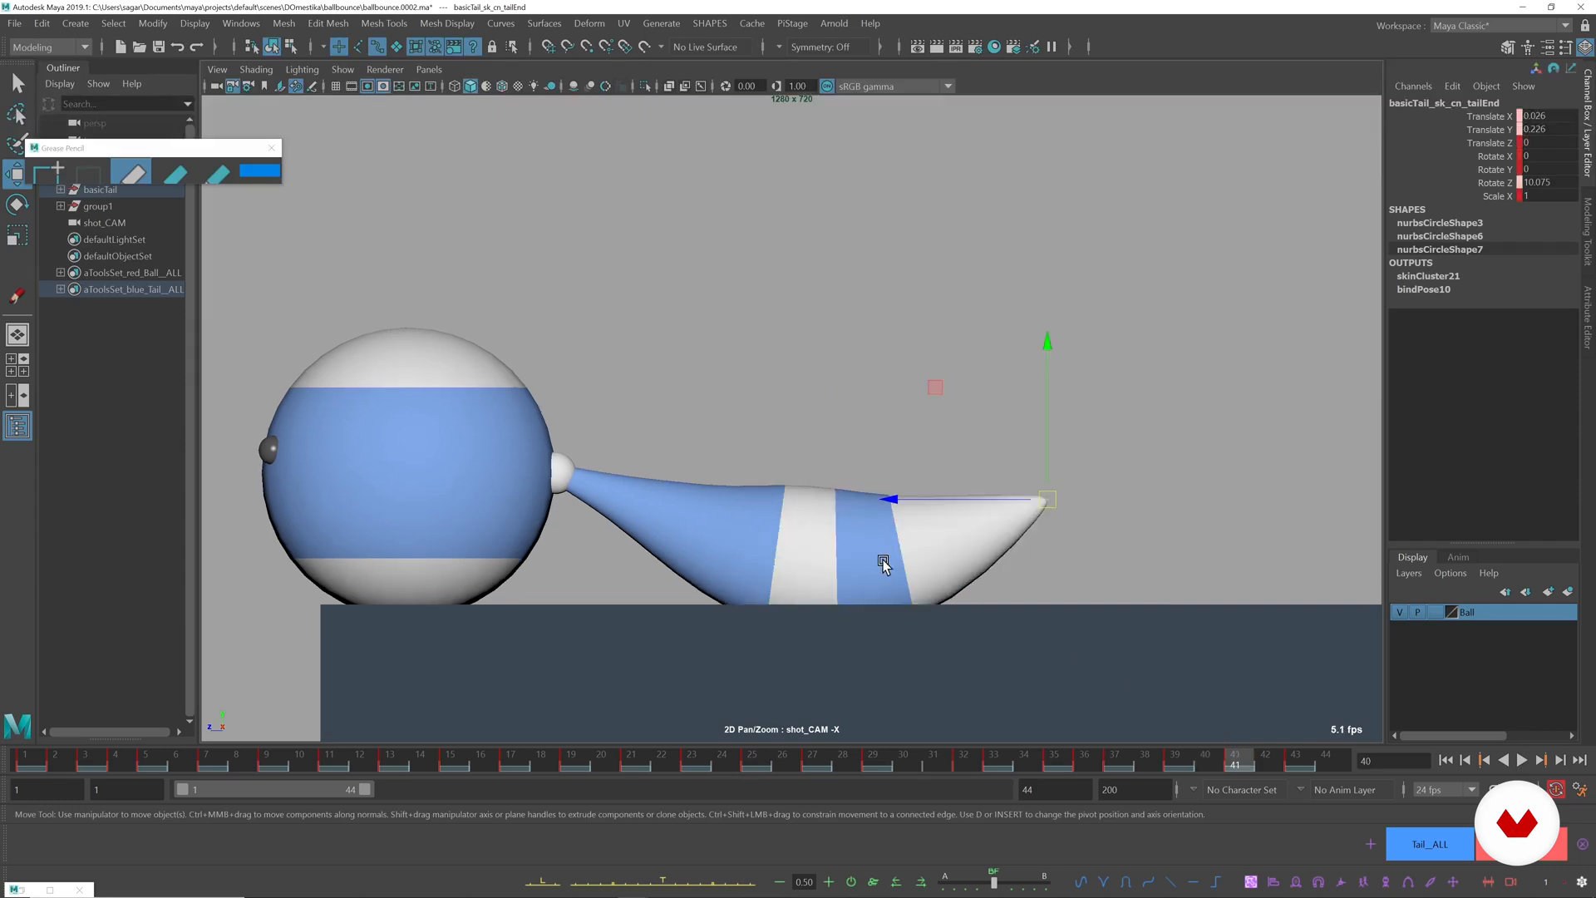
Rotate the base tail control to about -15.9 degrees in Z around frames 41 and 42, comparing the neighbouring frames.
click(573, 429)
key(alt+1)
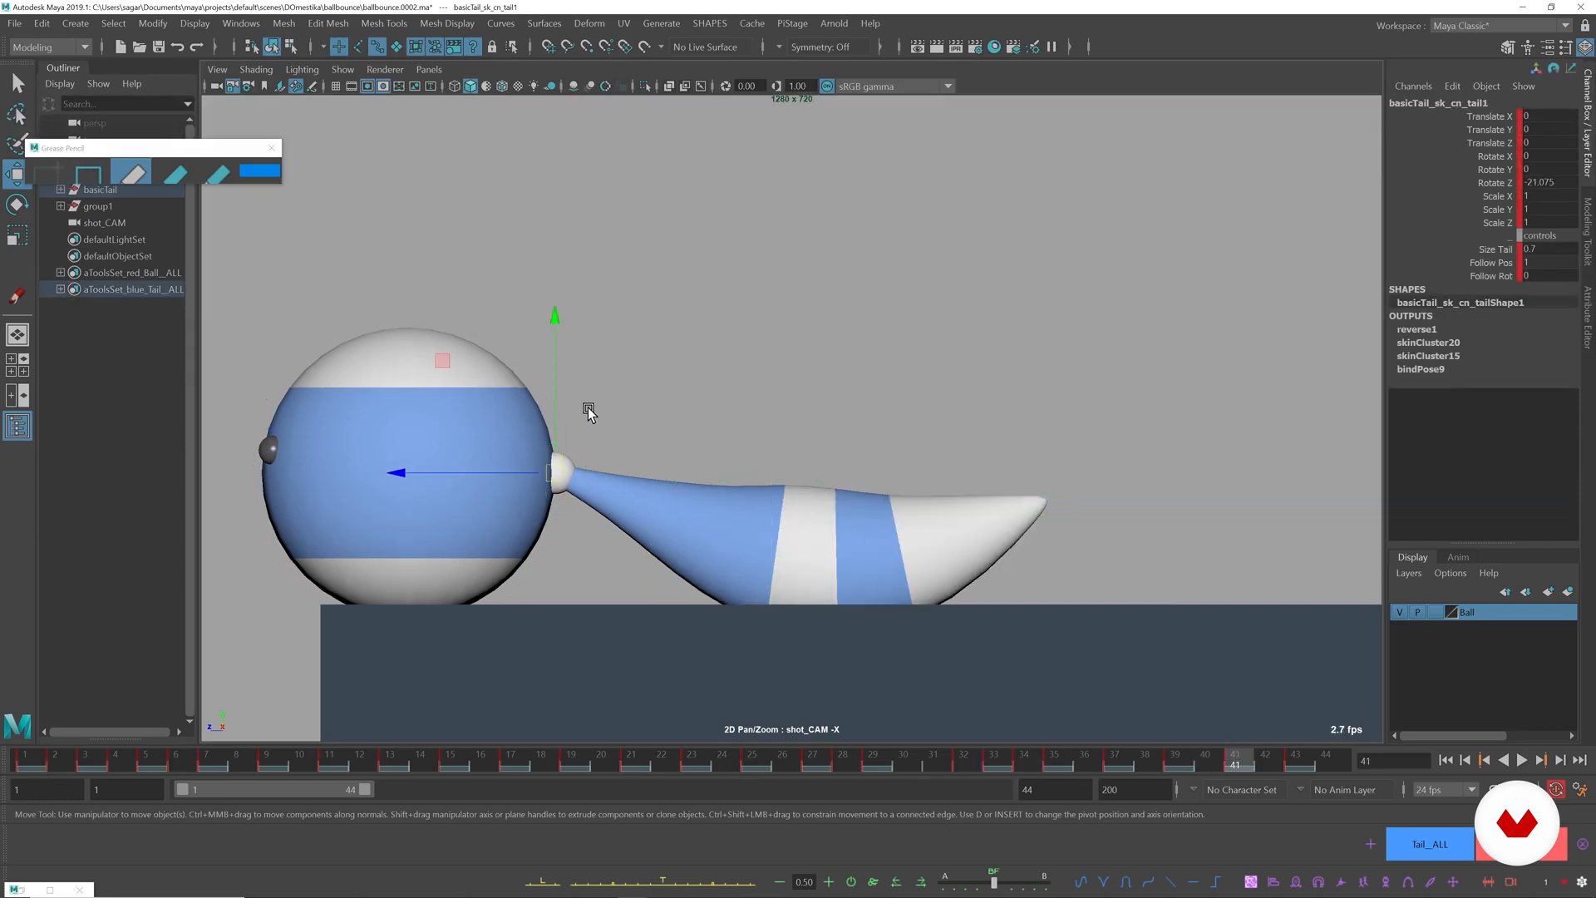
key(alt+comma)
key(alt+period)
key(e)
drag(688, 417, 686, 398)
key(alt+period)
key(alt+comma)
key(alt+period)
key(alt+comma)
key(alt+comma)
key(alt+comma)
key(alt+period)
key(alt+period)
key(alt+period)
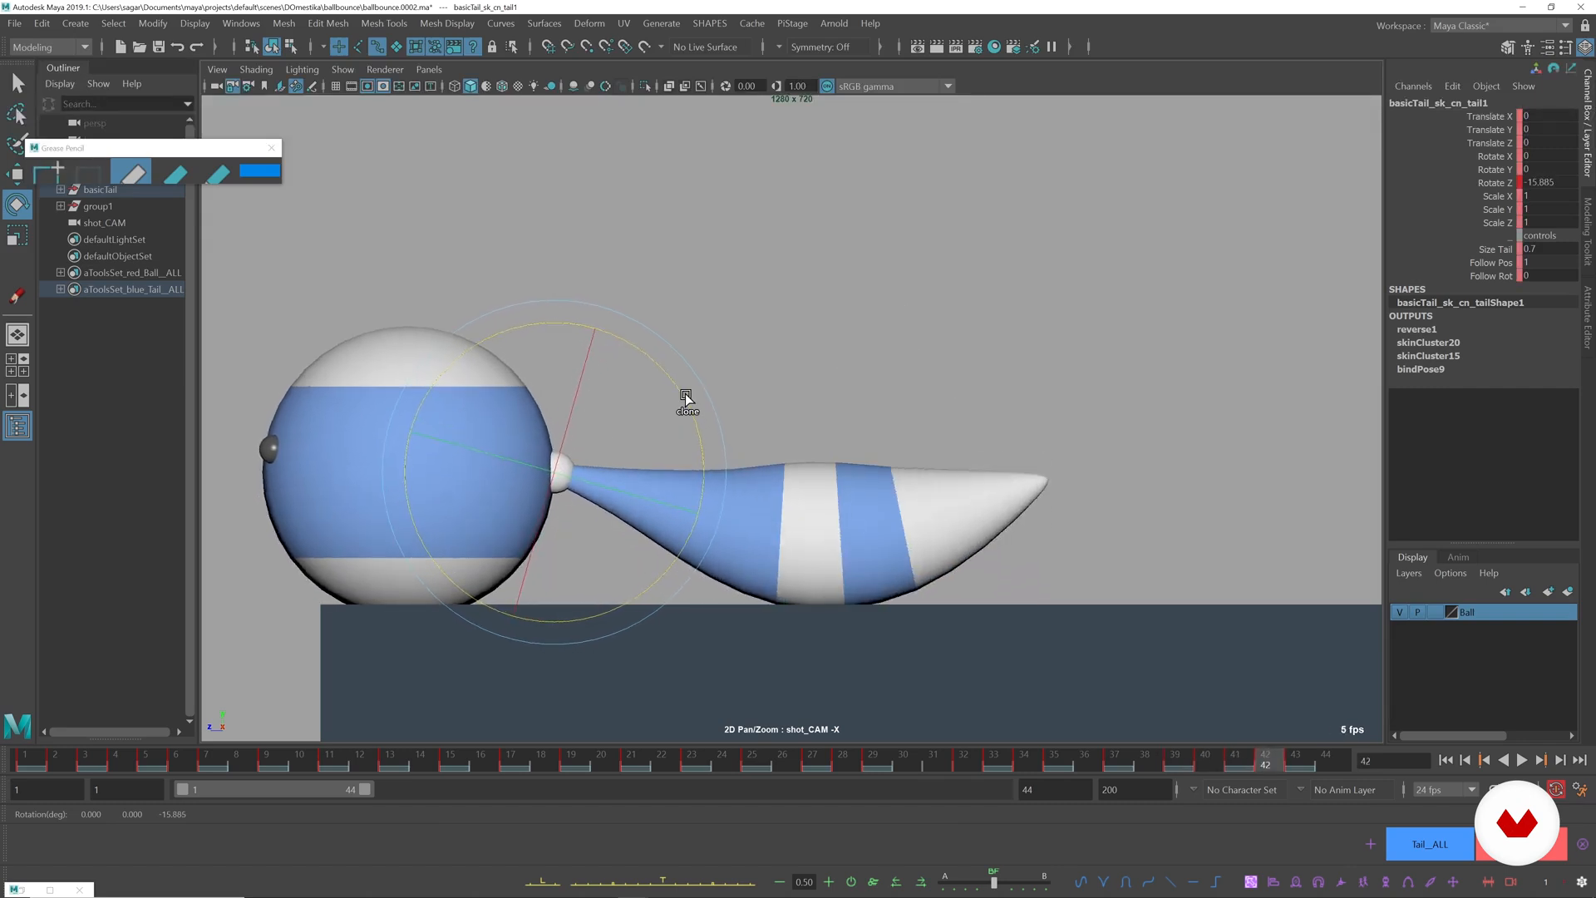
Refine the base tail control's Z rotation to about -15.5 degrees at frame 43 and play back the result in the full camera view.
key(alt+period)
key(alt+comma)
key(alt+comma)
key(alt+comma)
key(alt+period)
key(alt+period)
drag(701, 408, 691, 403)
key(alt+comma)
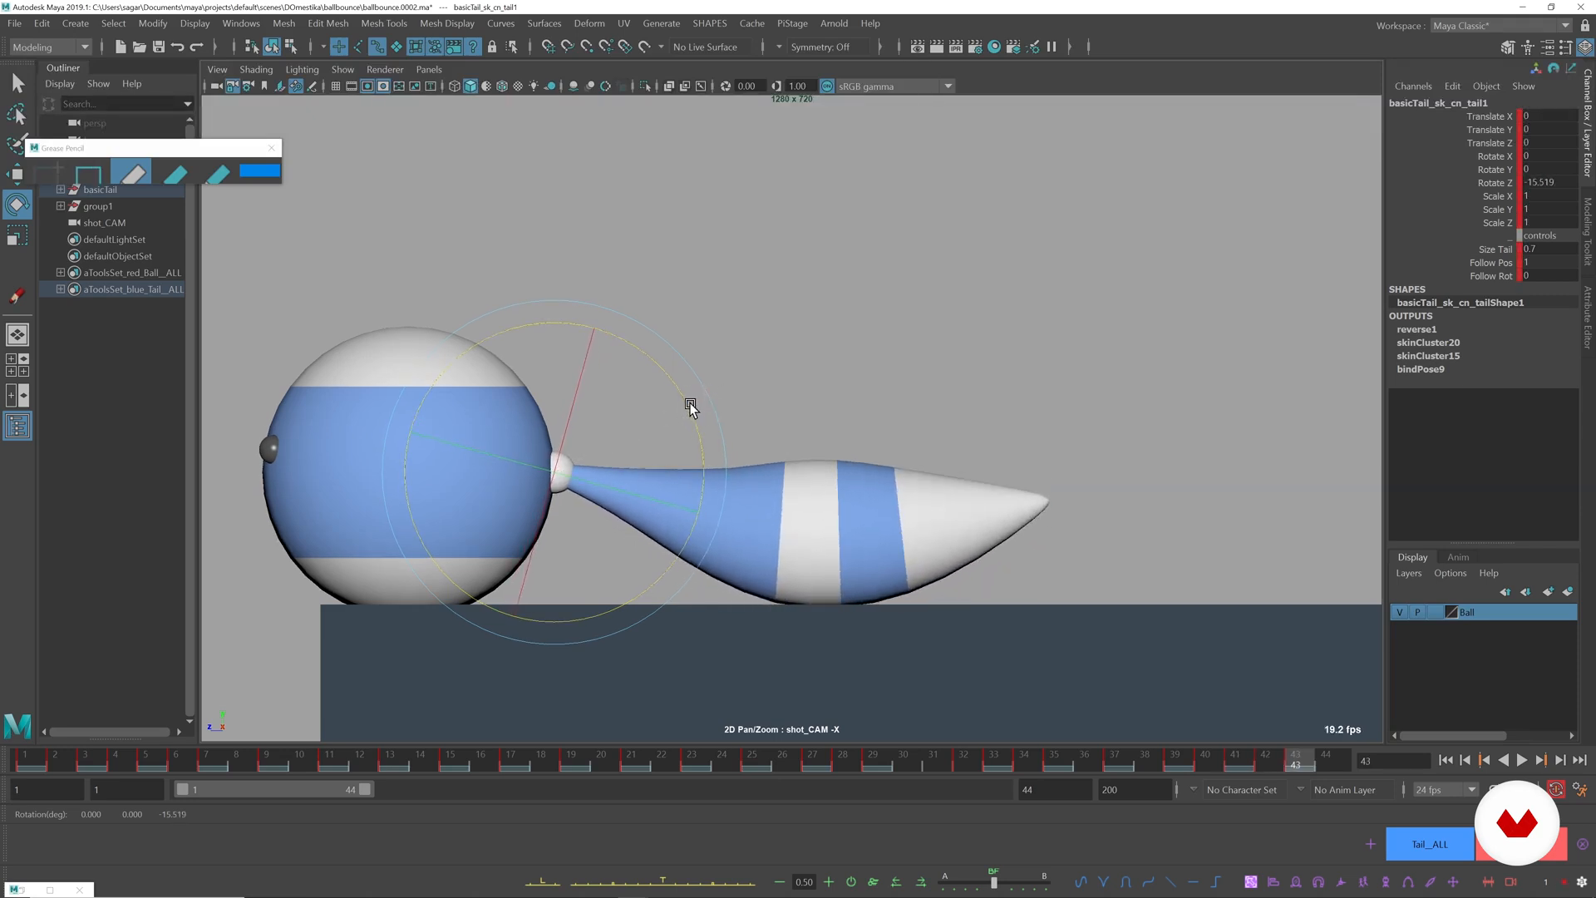
key(alt+v)
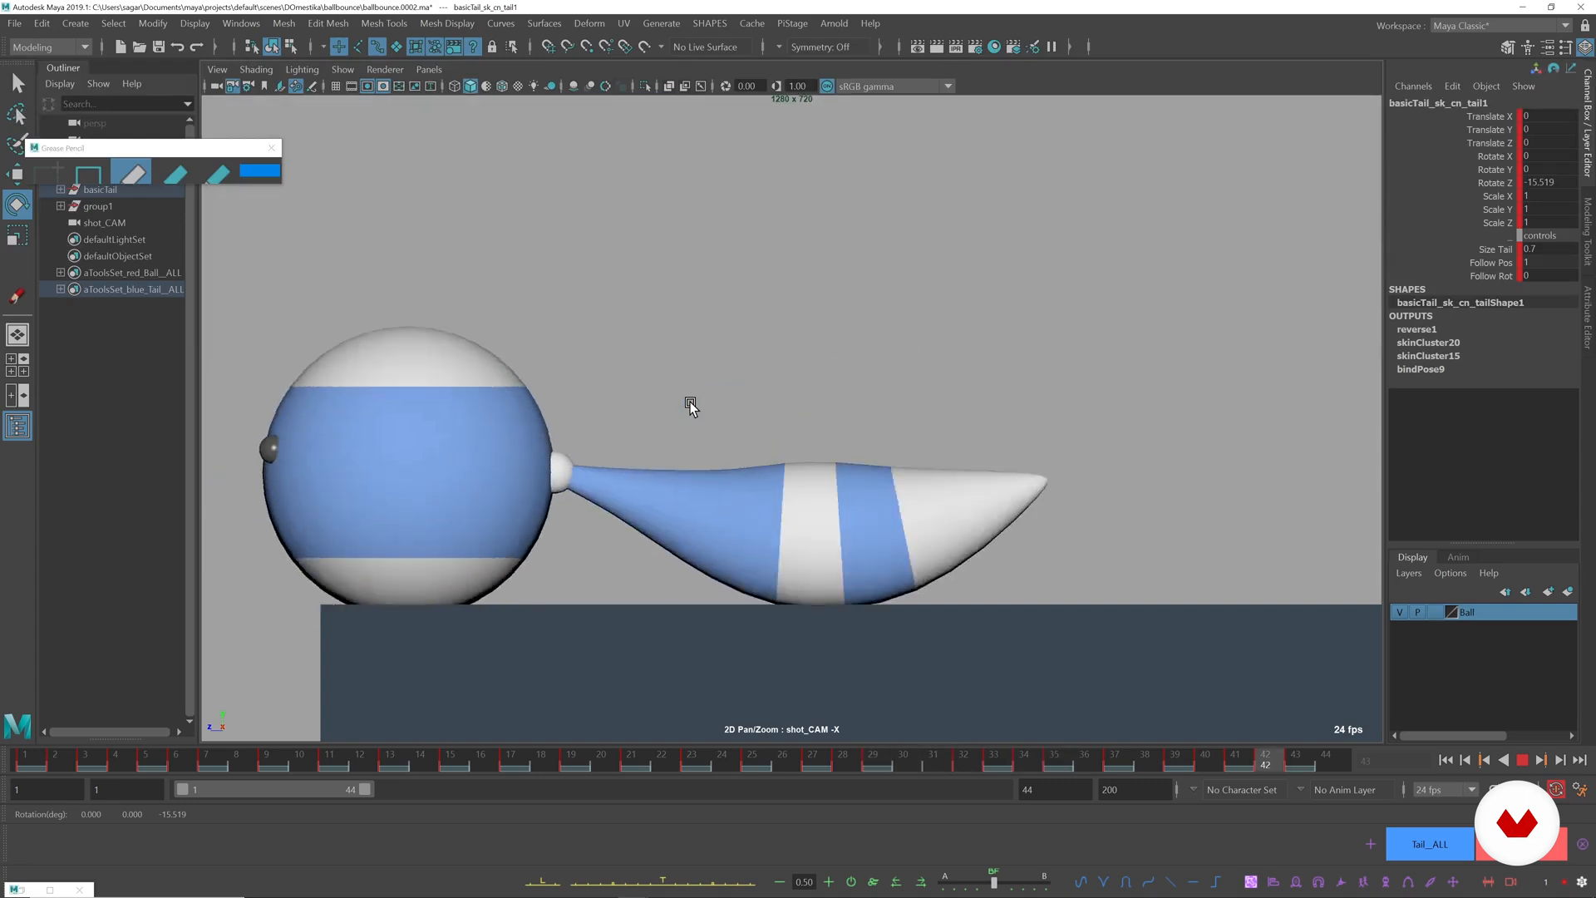
key(backslash)
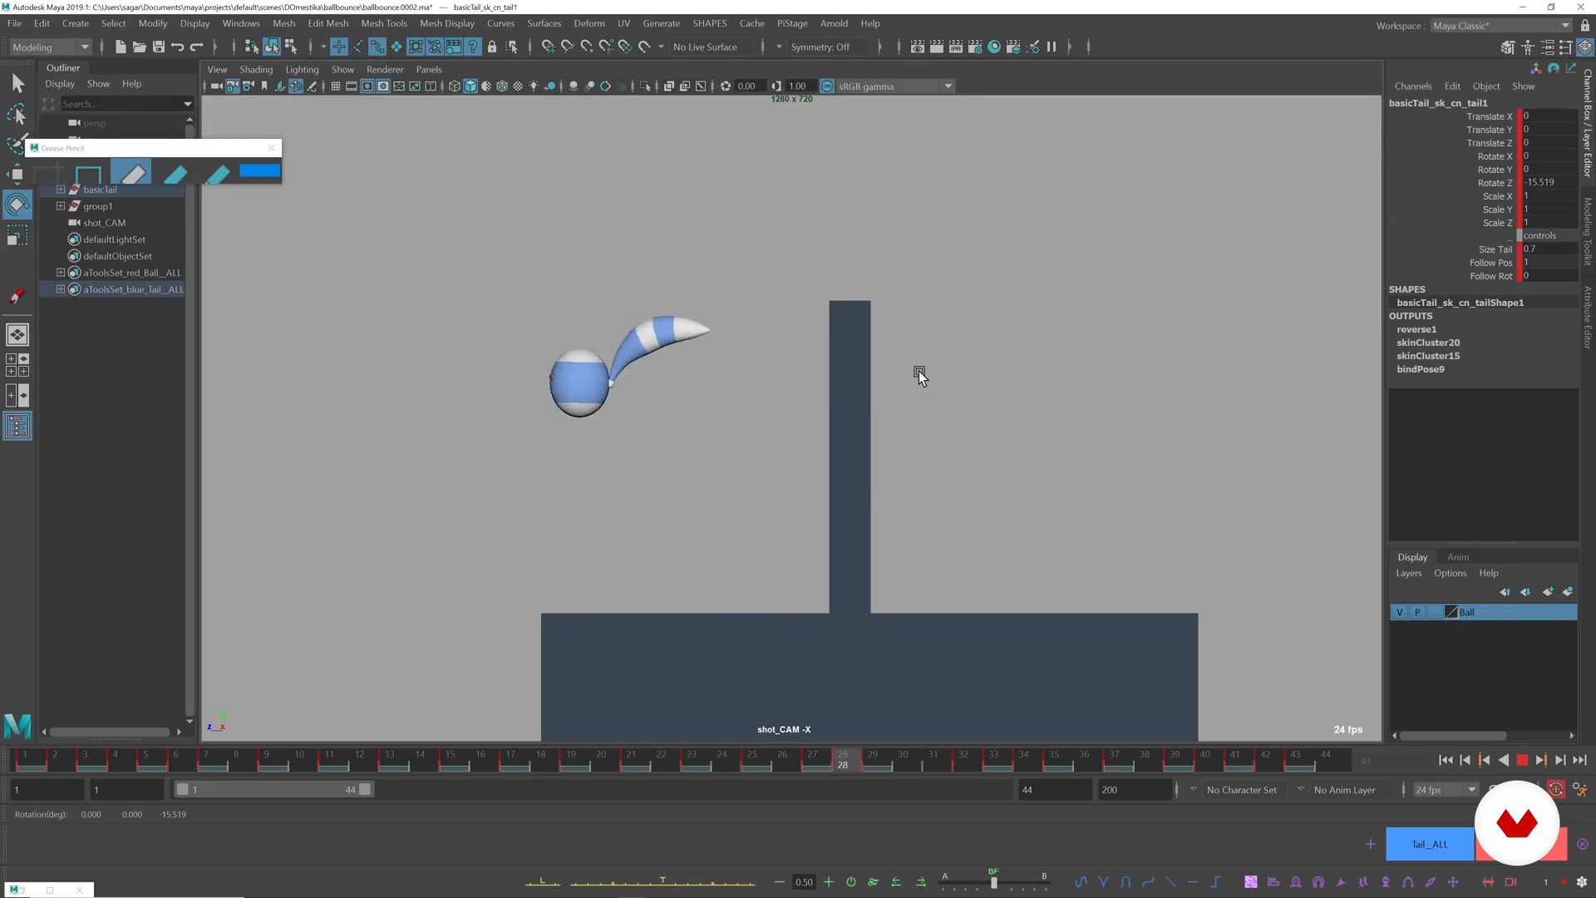
key(Escape)
right_click(576, 765)
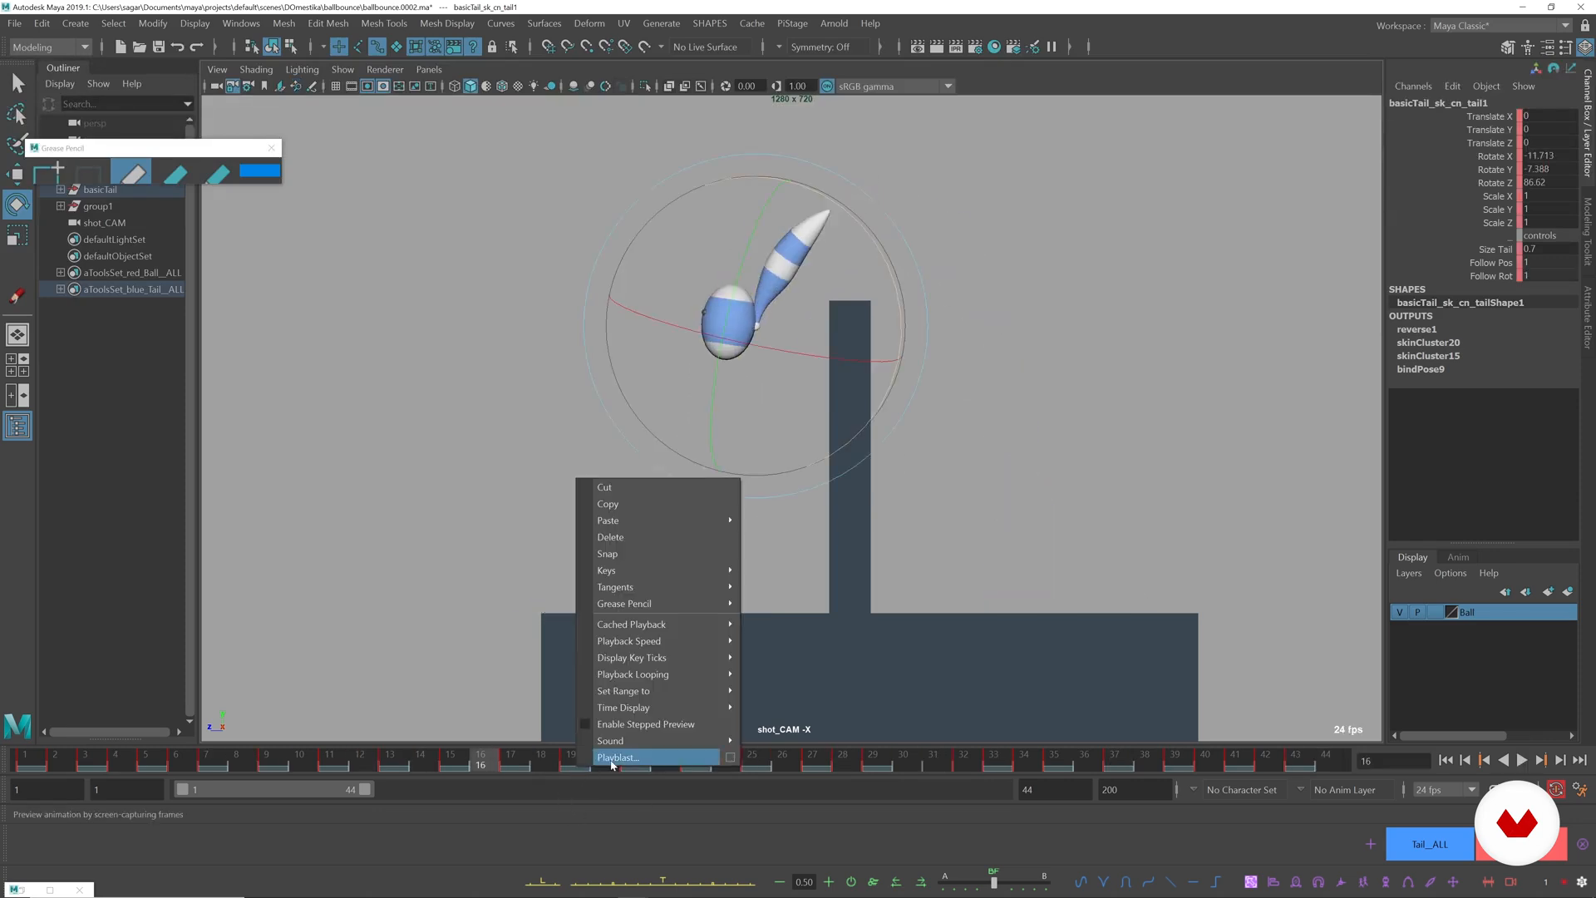
click(615, 758)
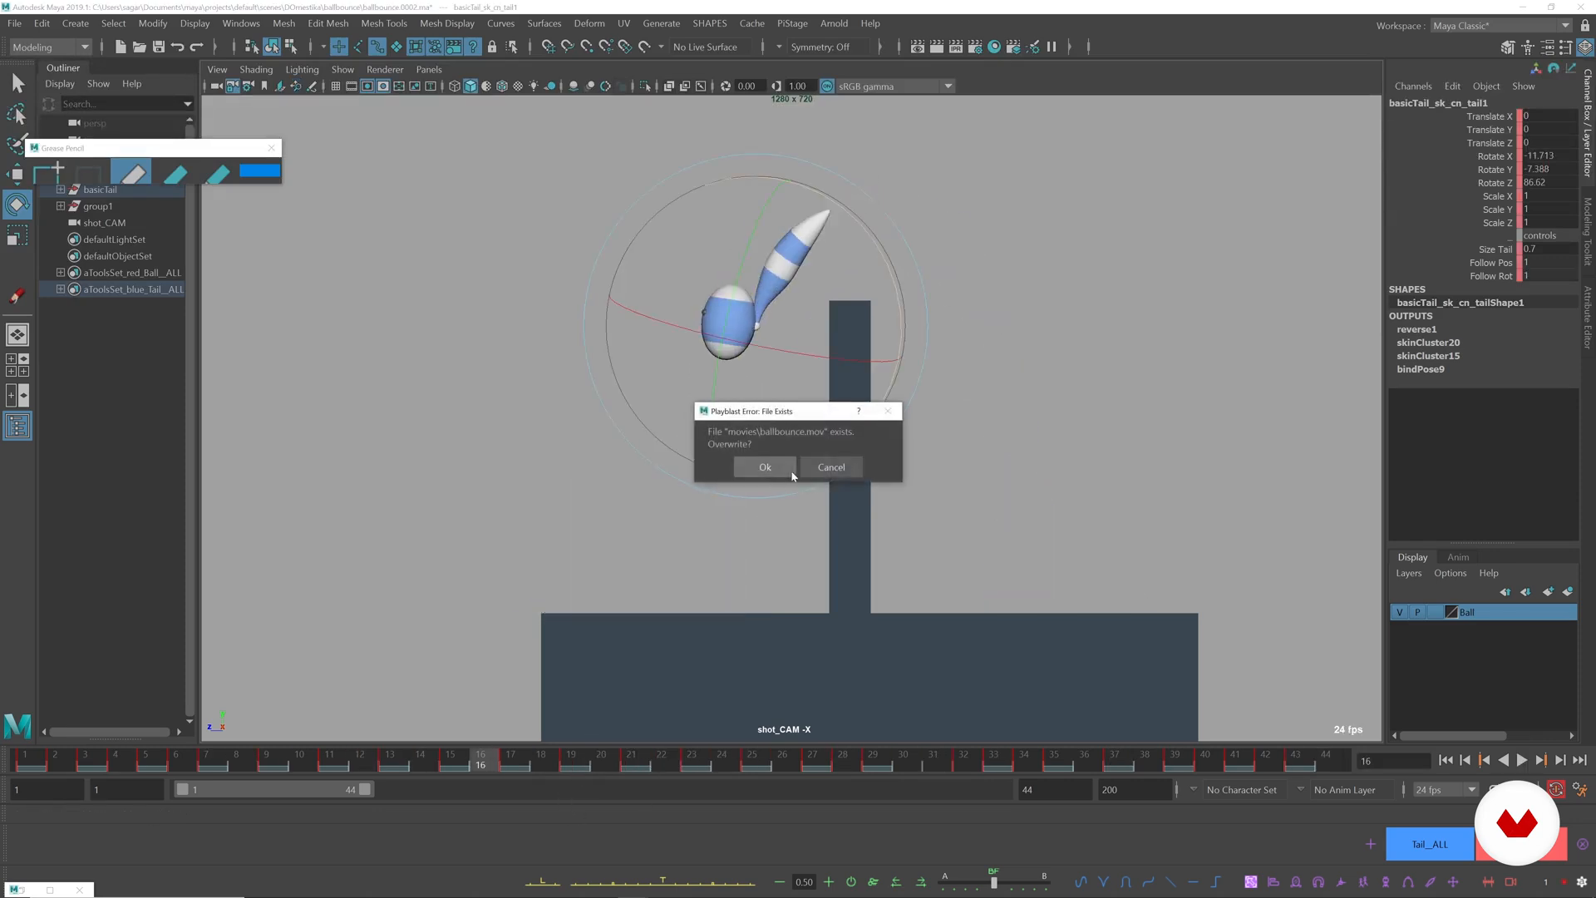
key(Escape)
Set the playblast's movie file name to ballbounce_tail and generate the playblast.
right_click(868, 758)
click(1010, 747)
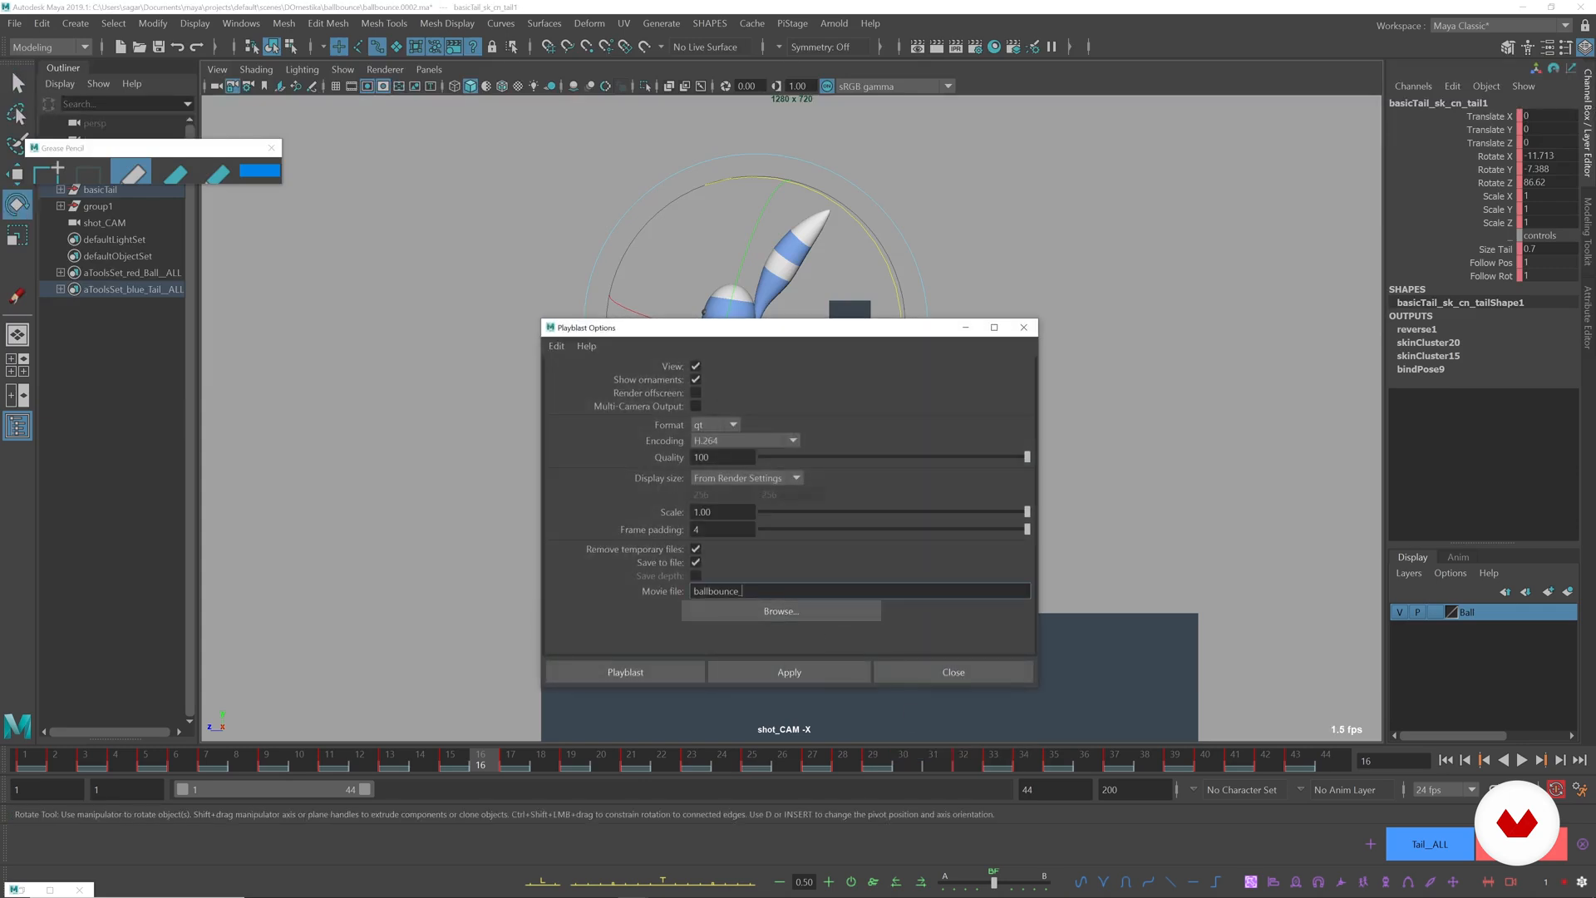
click(818, 671)
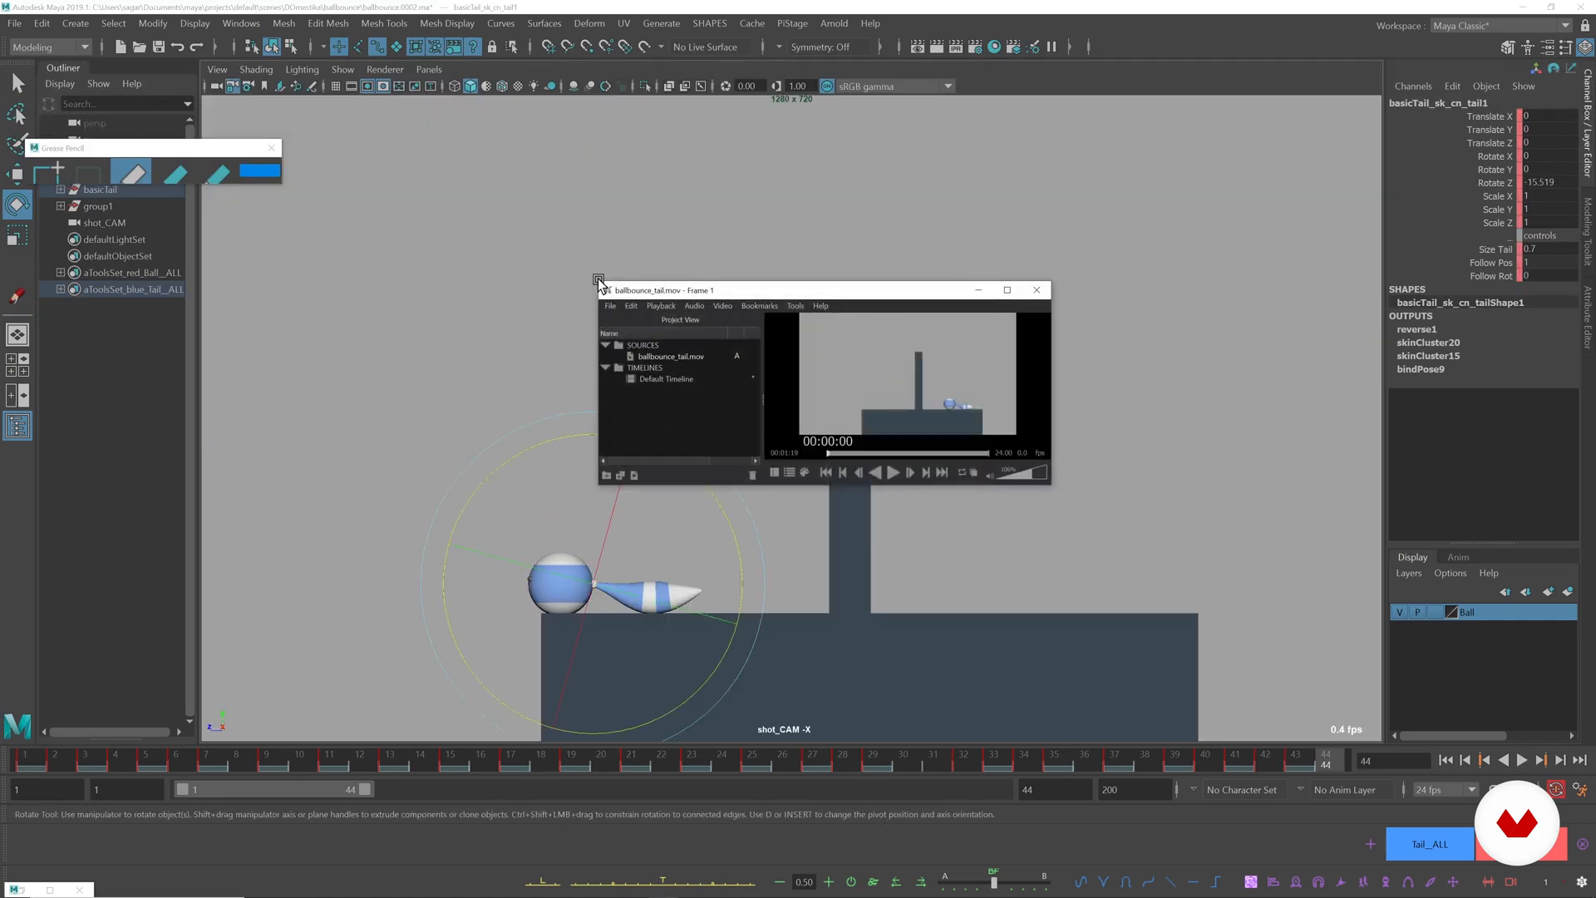
Enlarge the movie player window over the viewport and play ballbounce_tail.mov to review the animation.
click(597, 277)
key(alt+Tab)
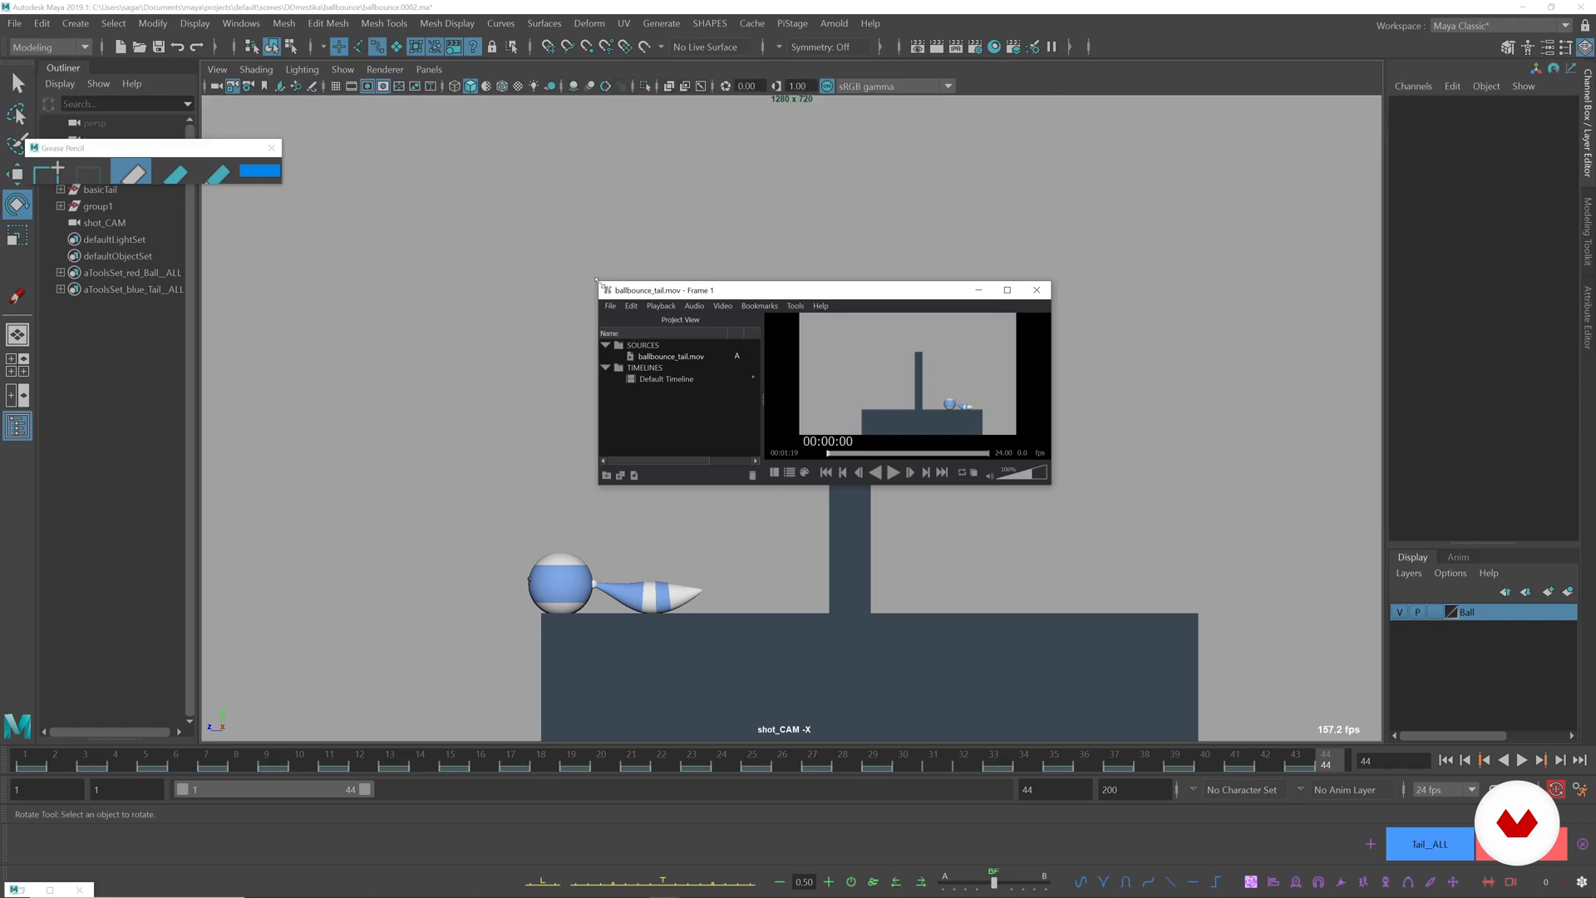
drag(596, 280, 209, 81)
drag(1051, 487, 1366, 800)
key(space)
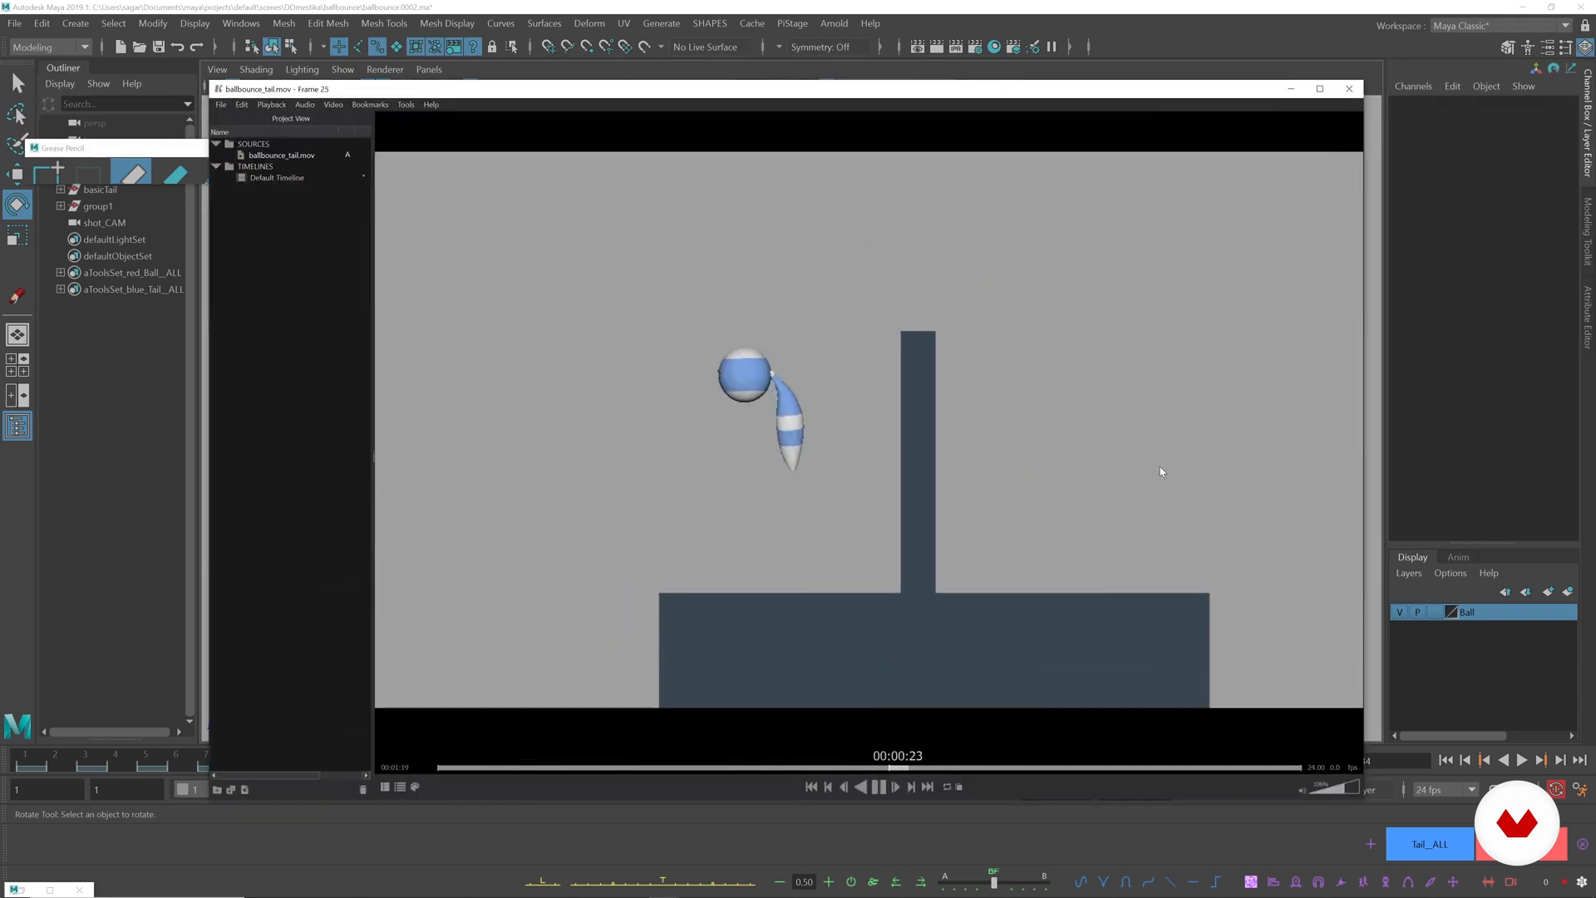